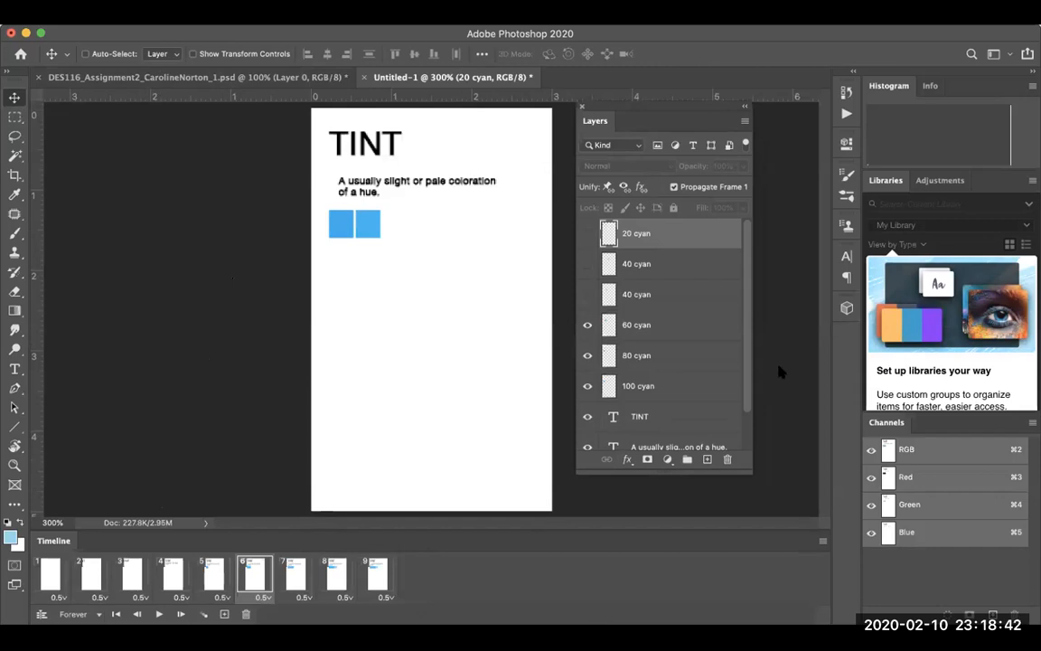
Hide the Photoshop Layers panel with F7.
{"action": "key", "text": "F7"}
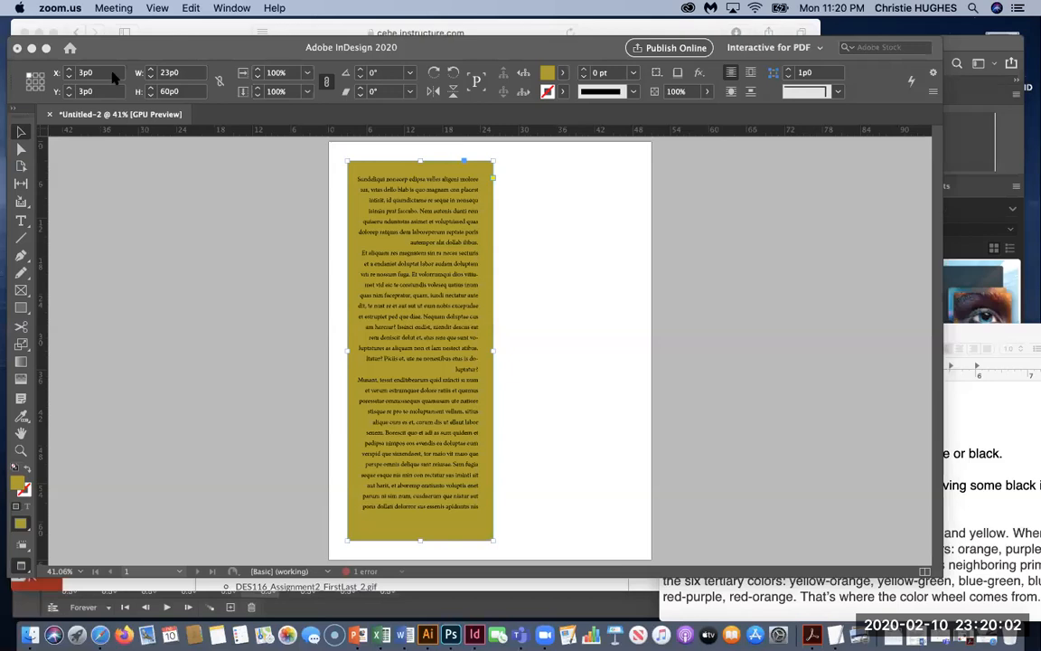
Preview the olive InDesign frame at a 10% tint, then restore it to 100%.
{"action": "left_click", "coordinate": [374, 163]}
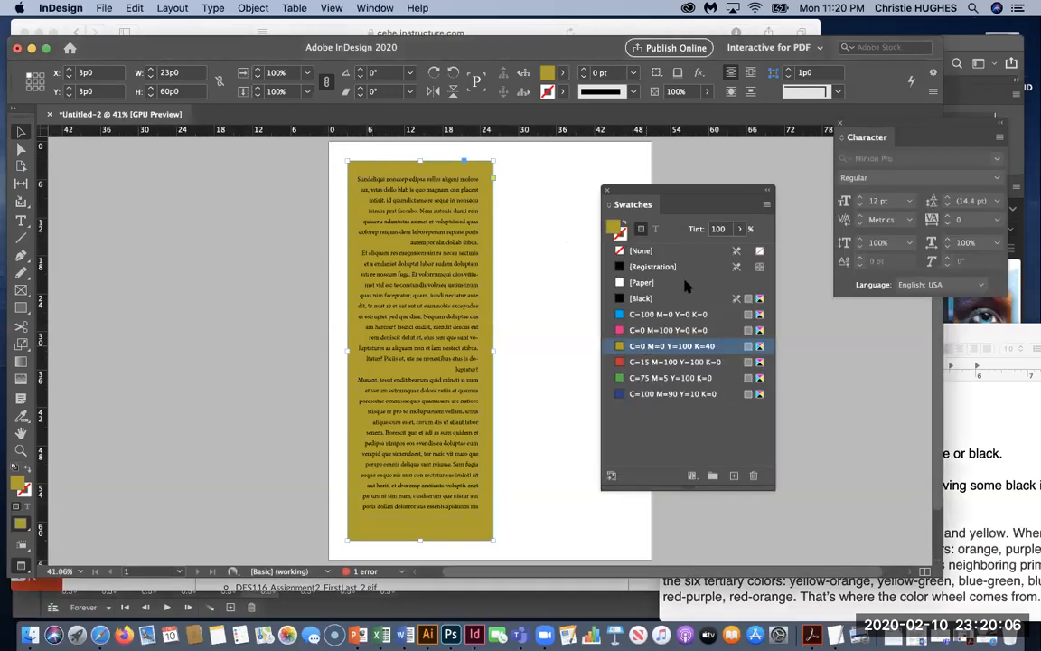
{"action": "left_click", "coordinate": [718, 228]}
{"action": "type", "text": "1"}
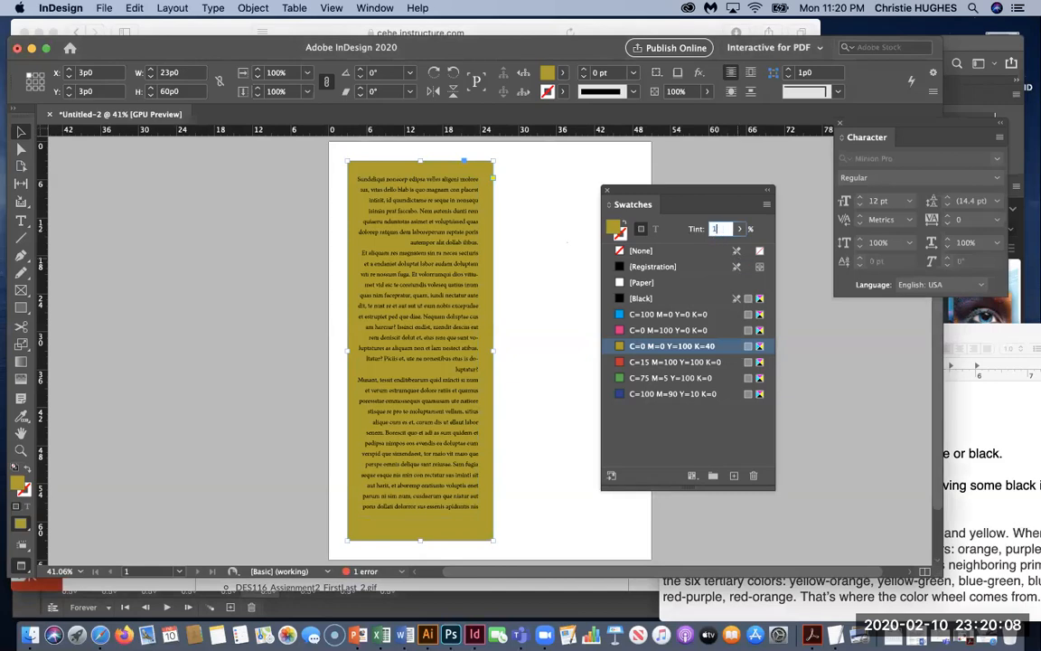
{"action": "type", "text": "0"}
{"action": "key", "text": "Return"}
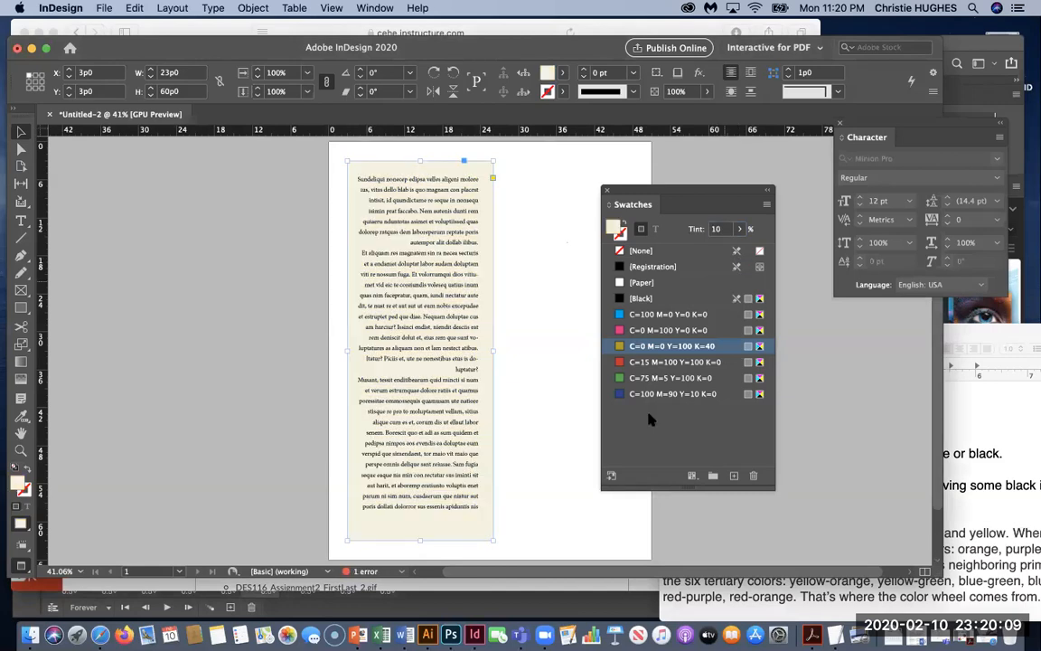
{"action": "left_click", "coordinate": [615, 346]}
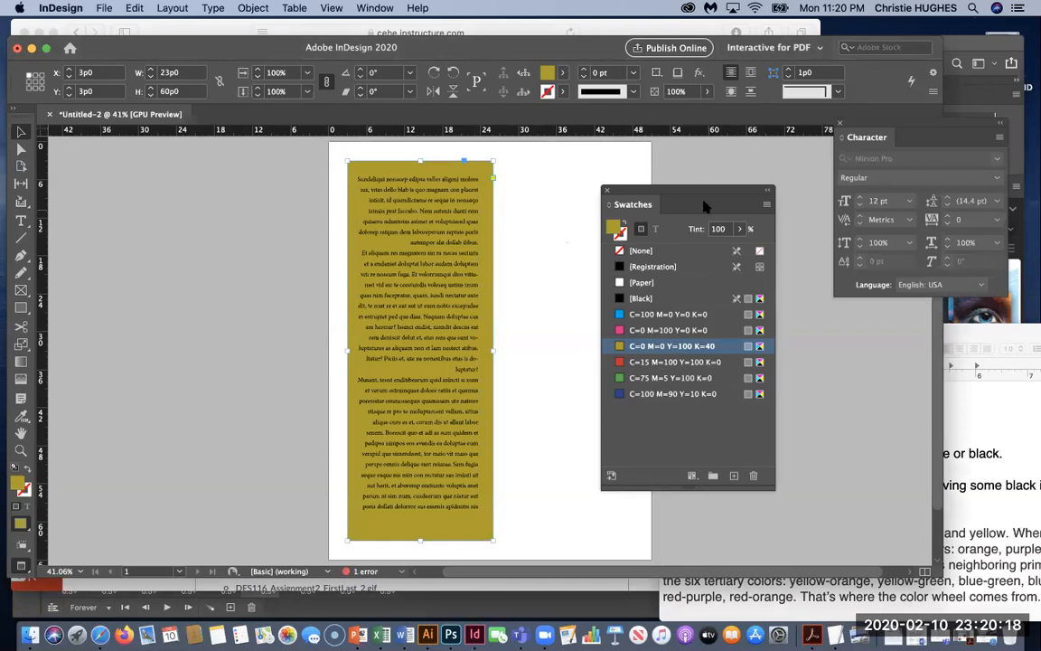
Edit the olive swatch's black to 0, then to 20, making it Y=100 K=20.
{"action": "double_click", "coordinate": [659, 348]}
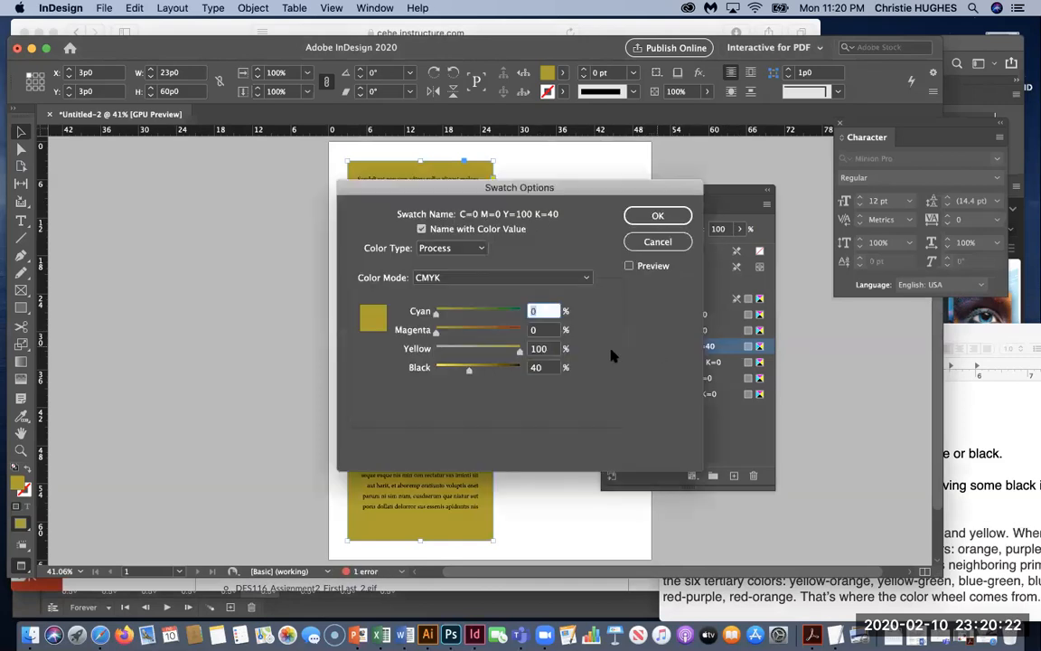
{"action": "left_click", "coordinate": [548, 367]}
{"action": "key", "text": "BackSpace"}
{"action": "key", "text": "BackSpace"}
{"action": "type", "text": "0"}
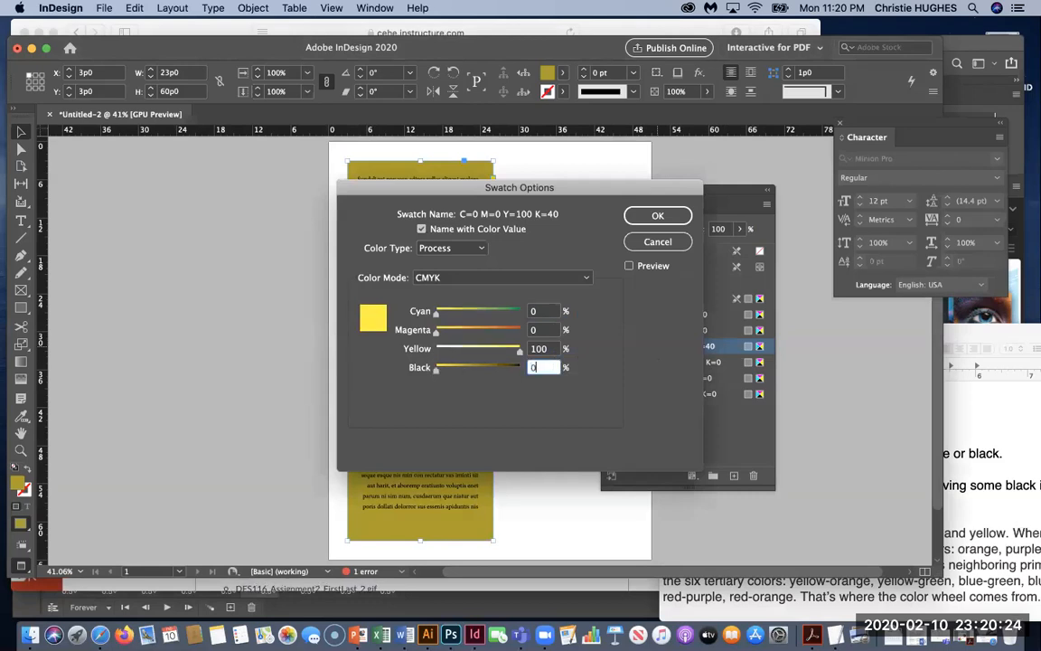
{"action": "key", "text": "Return"}
{"action": "left_click", "coordinate": [545, 367]}
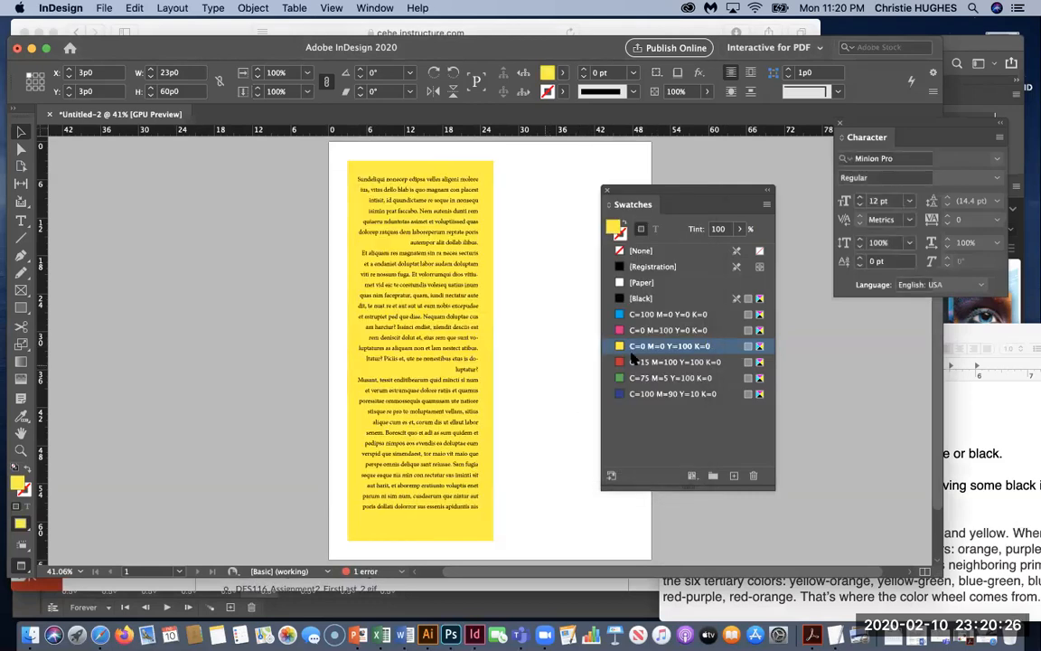
{"action": "double_click", "coordinate": [697, 347]}
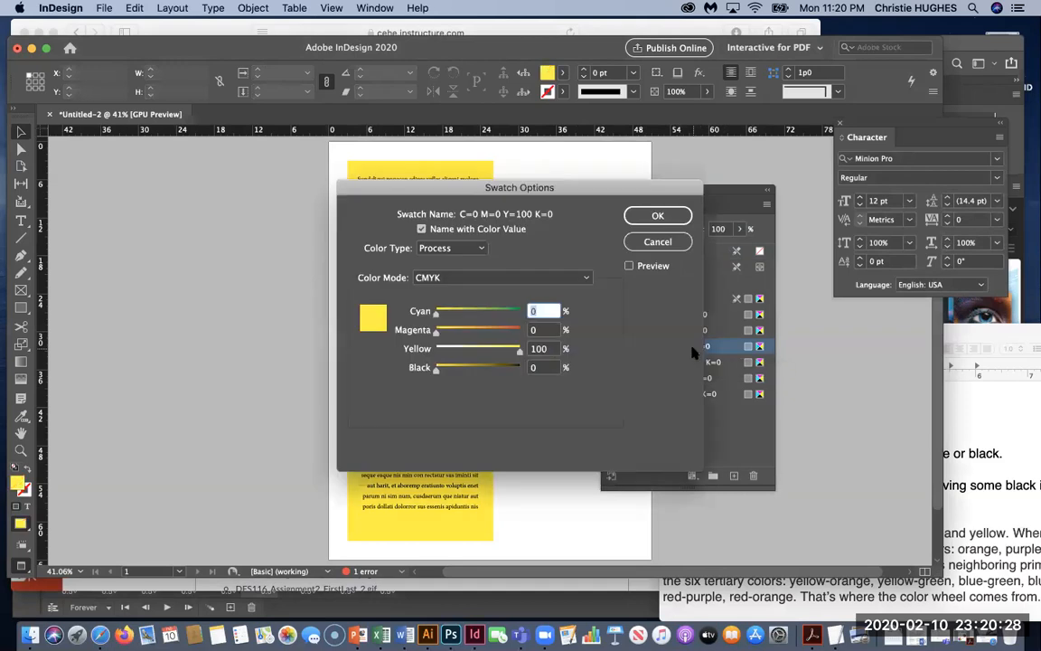
{"action": "left_click", "coordinate": [545, 367]}
{"action": "type", "text": "20"}
{"action": "key", "text": "Tab"}
{"action": "key", "text": "Return"}
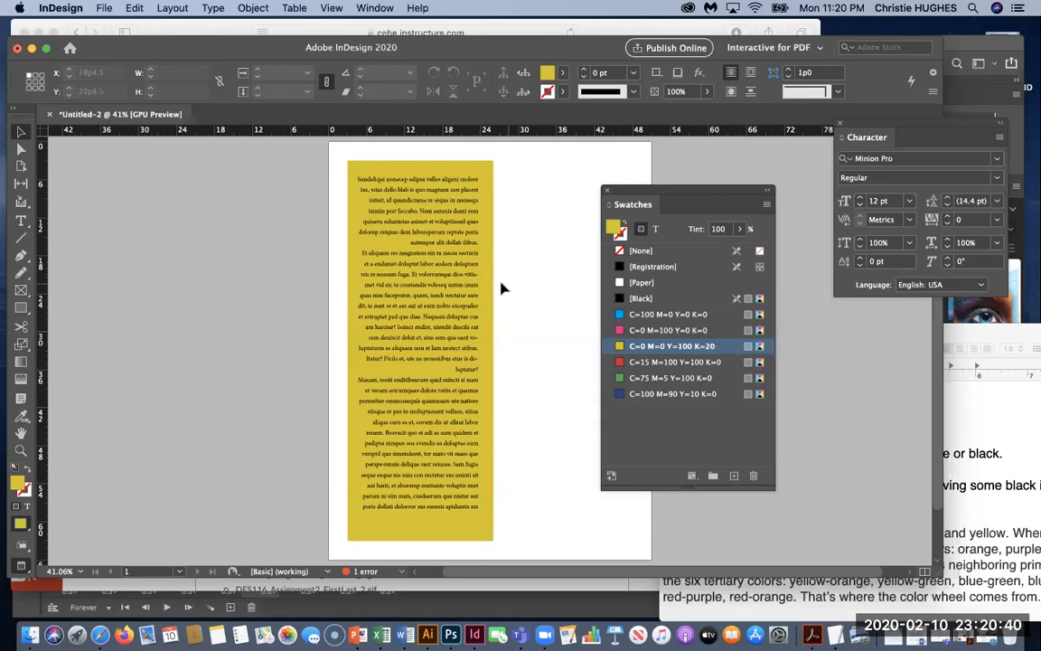
Select and deselect the yellow frame, then minimize the InDesign document window.
{"action": "left_click", "coordinate": [488, 246]}
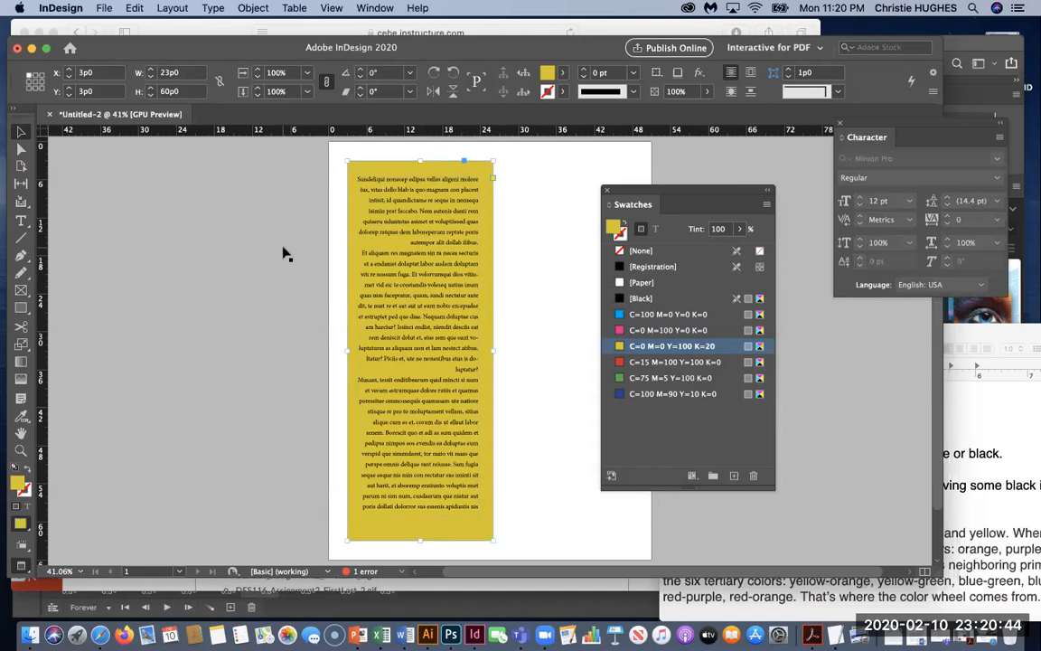
{"action": "left_click", "coordinate": [506, 342]}
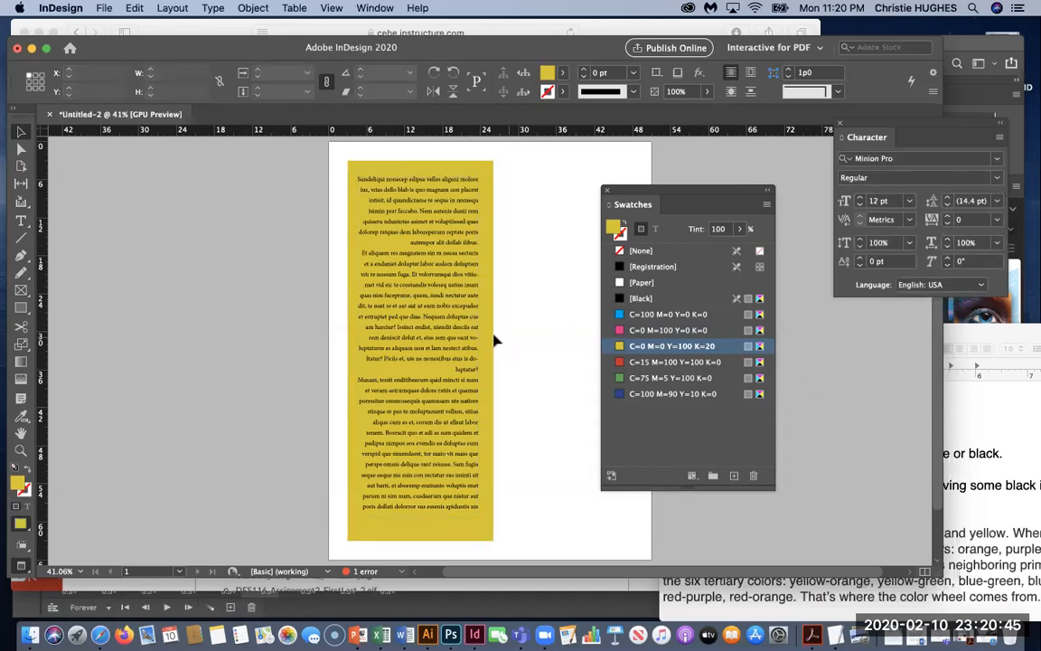
{"action": "left_click", "coordinate": [32, 49]}
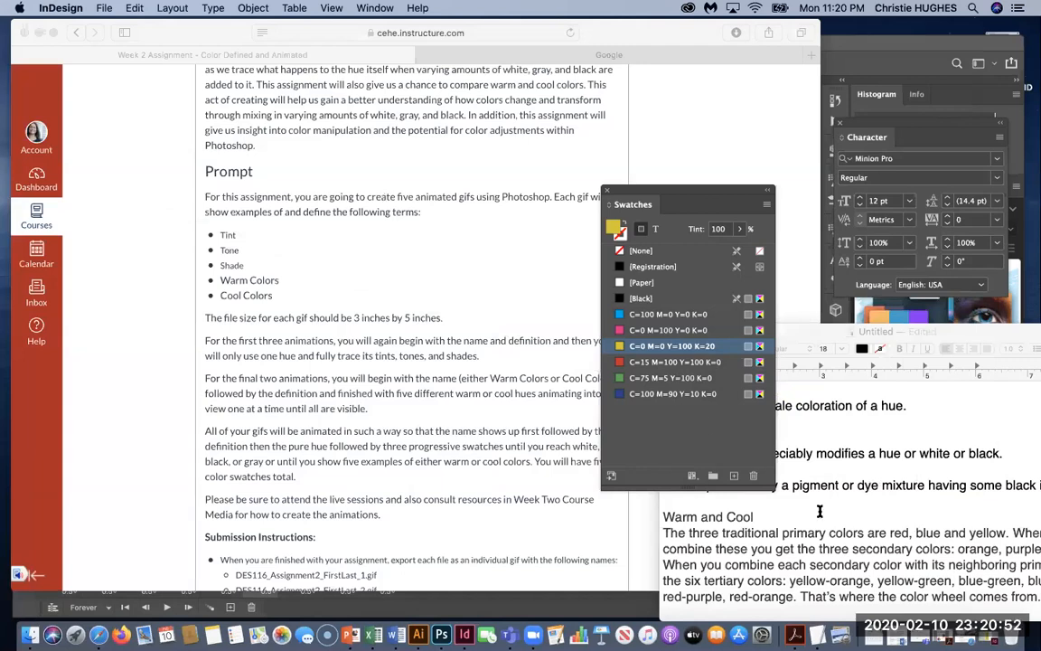
Add a blank line before Shades and split Warm and Cool onto separate lines.
{"action": "left_click", "coordinate": [739, 460]}
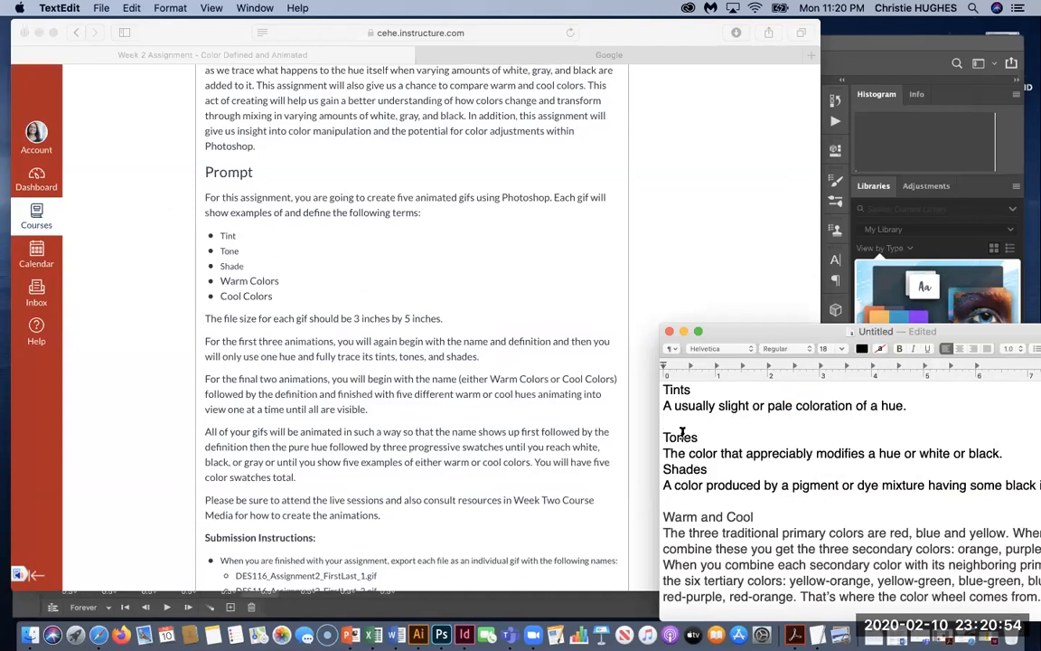
{"action": "left_click", "coordinate": [1005, 452]}
{"action": "key", "text": "Return"}
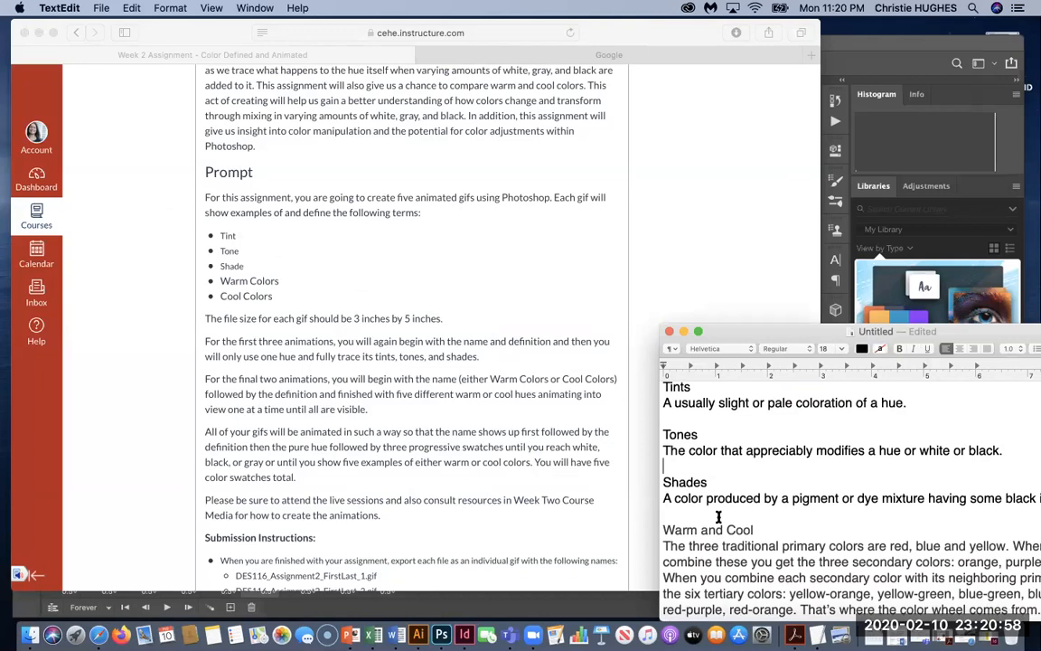
{"action": "left_click", "coordinate": [700, 532]}
{"action": "key", "text": "Return"}
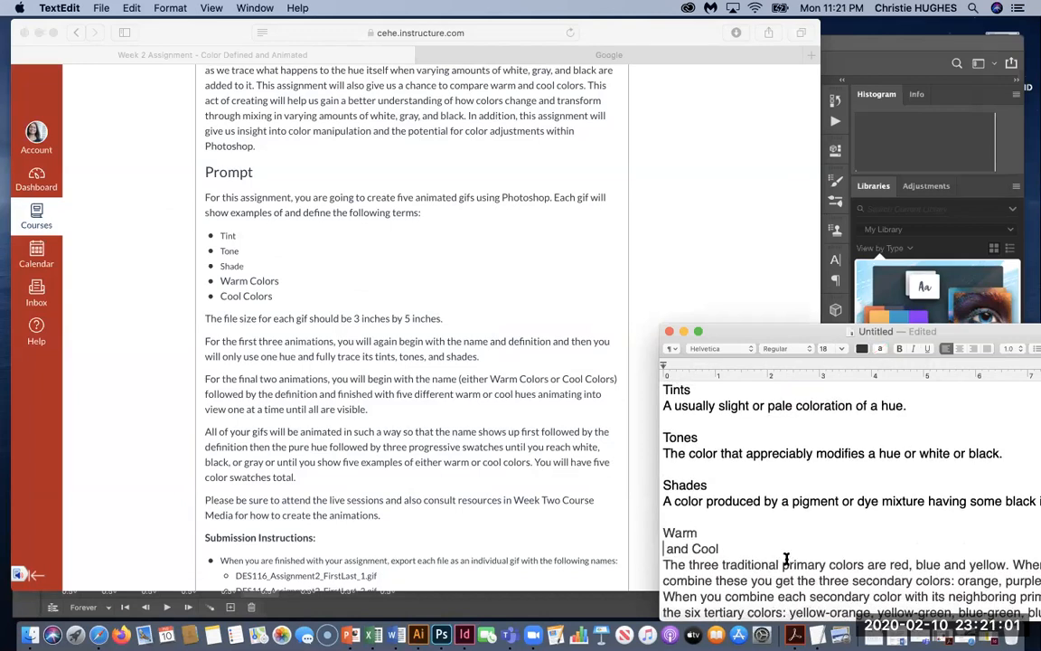
{"action": "double_click", "coordinate": [665, 548]}
{"action": "key", "text": "BackSpace"}
{"action": "key", "text": "Delete"}
{"action": "key", "text": "Return"}
Copy the color-wheel paragraph and paste it on a new line under Warm.
{"action": "scroll", "coordinate": [741, 517], "scroll_direction": "down", "scroll_amount": 2}
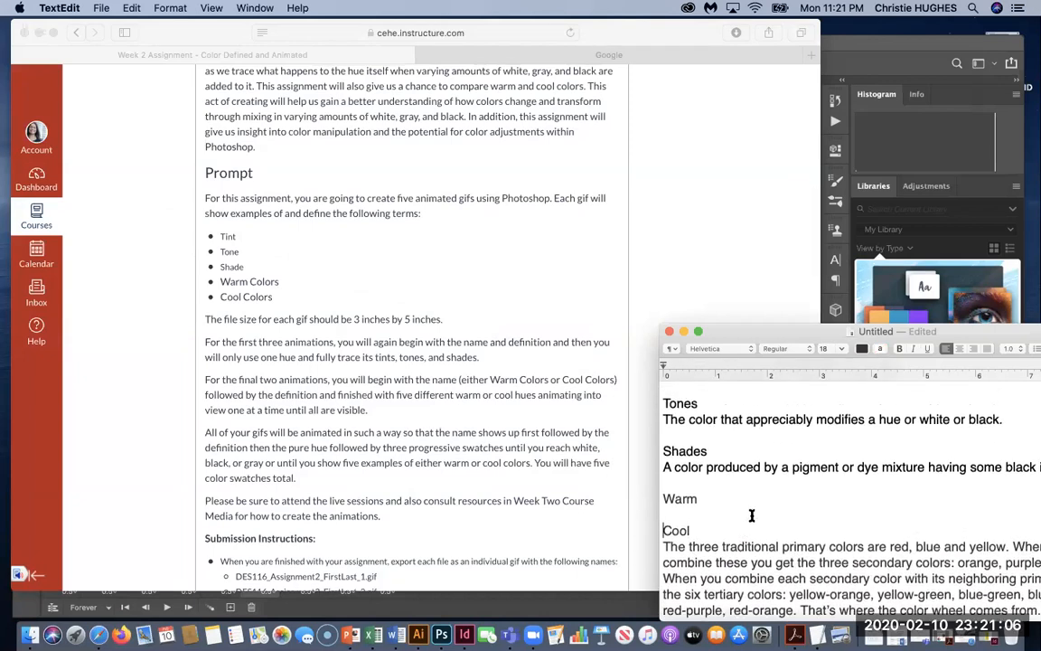
{"action": "left_click_drag", "start_coordinate": [795, 332], "coordinate": [619, 106]}
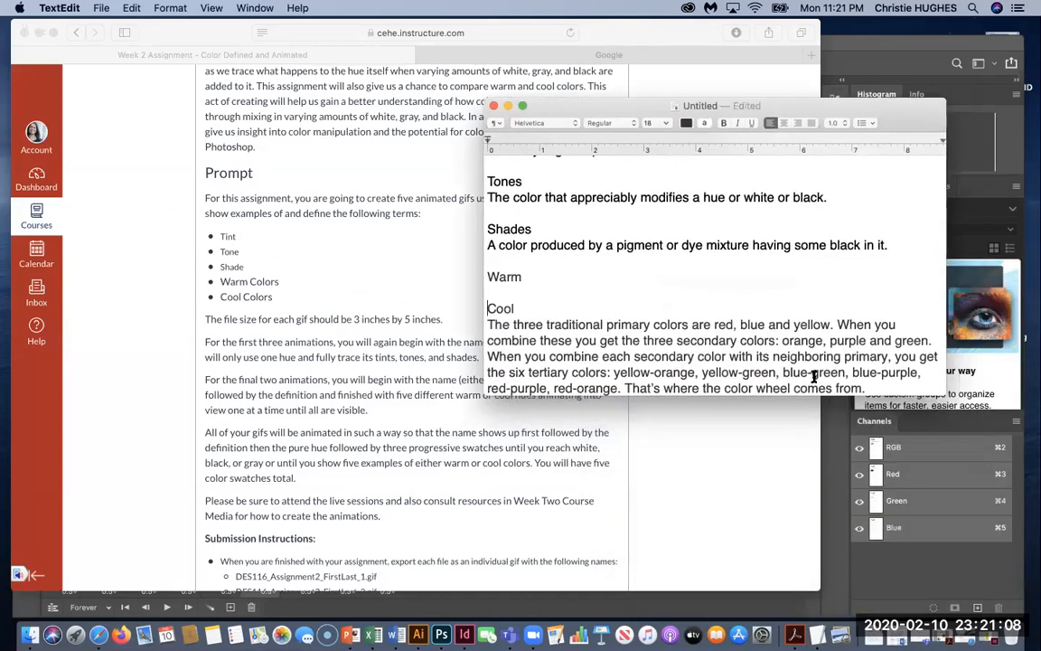
{"action": "left_click", "coordinate": [870, 387]}
{"action": "triple_click", "coordinate": [583, 341]}
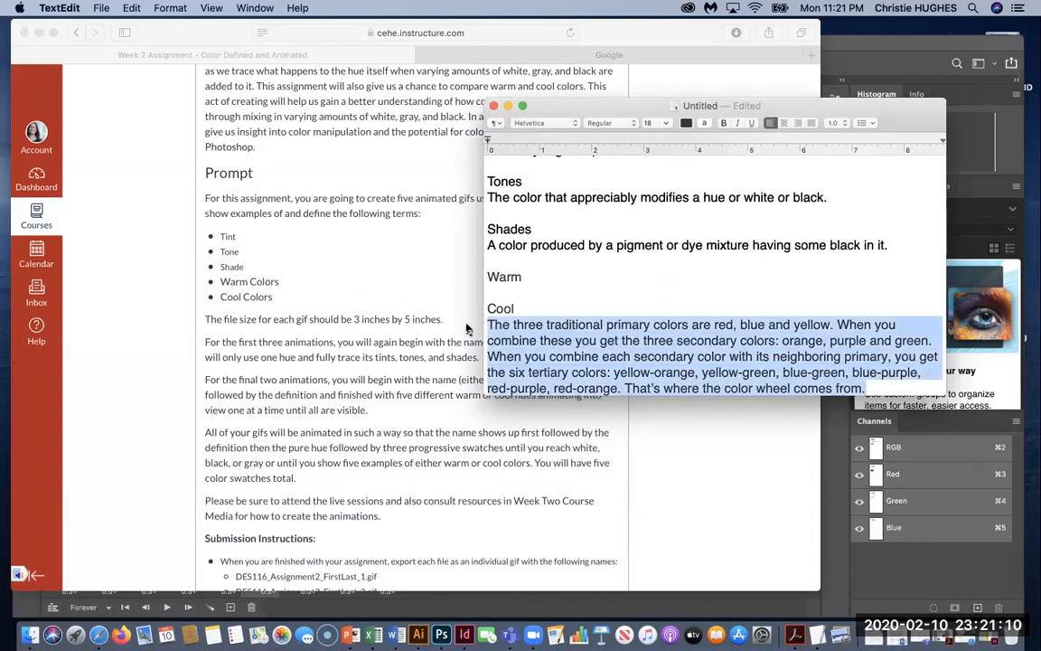
{"action": "key", "text": "super+c"}
{"action": "left_click", "coordinate": [539, 276]}
{"action": "key", "text": "Return"}
{"action": "key", "text": "super+v"}
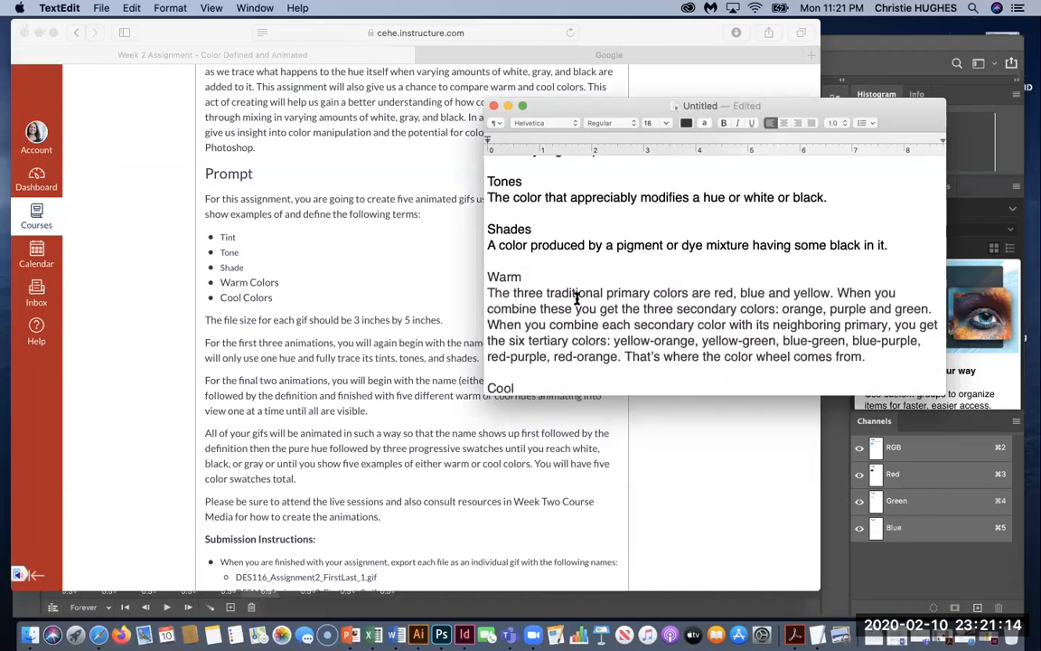
{"action": "scroll", "coordinate": [576, 298], "scroll_direction": "down", "scroll_amount": 3}
{"action": "scroll", "coordinate": [577, 298], "scroll_direction": "up", "scroll_amount": 4}
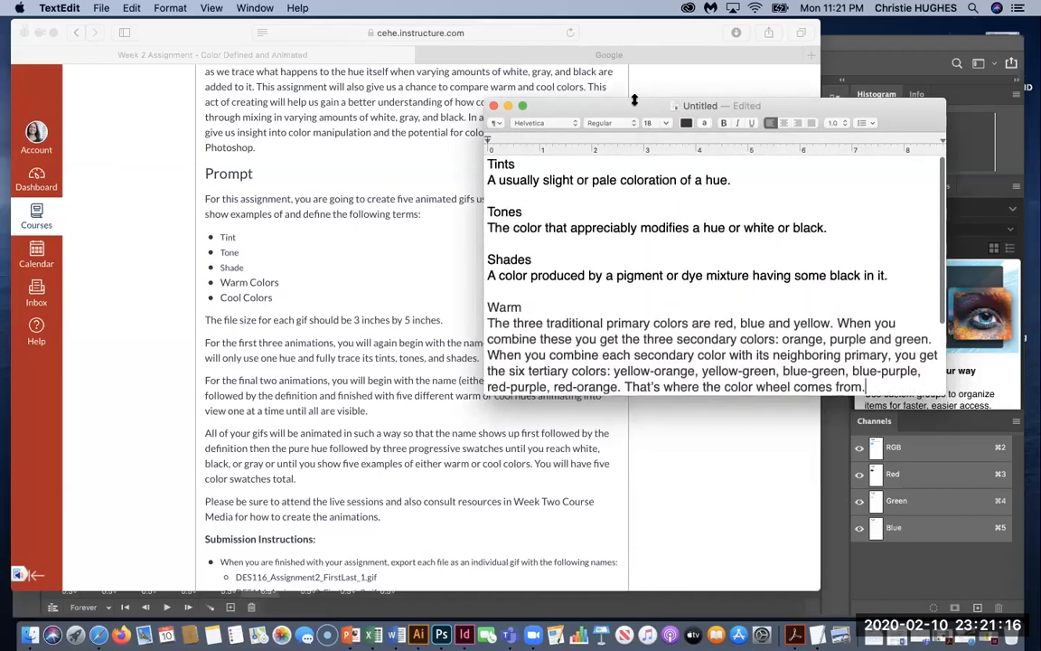
{"action": "left_click_drag", "start_coordinate": [622, 107], "coordinate": [909, 569]}
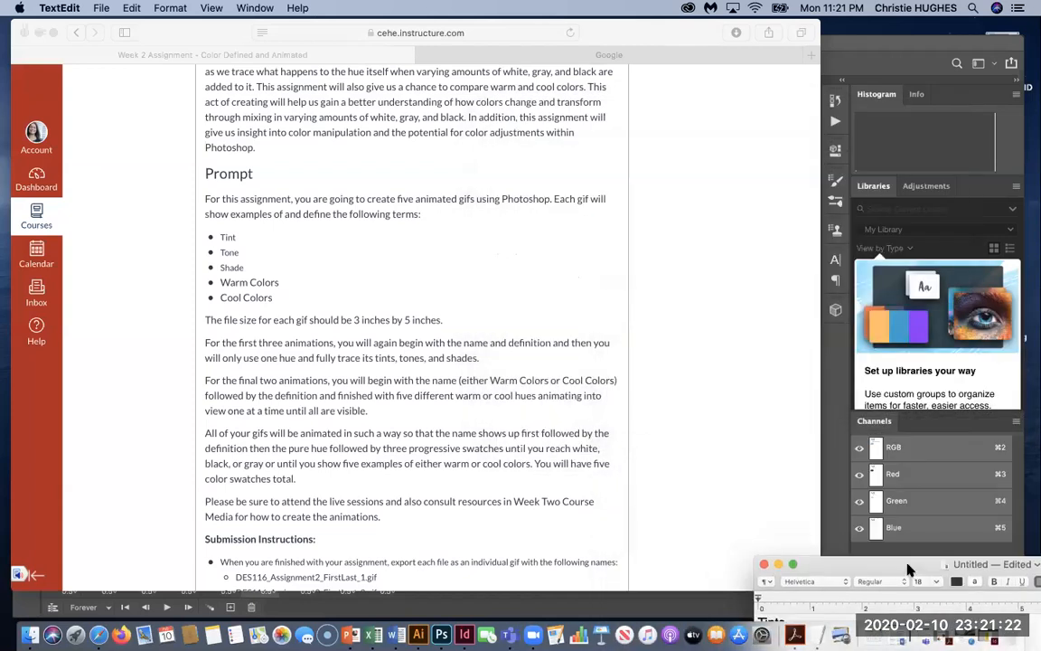
Read the Week 2 assignment prompt in Safari, then return to the Photoshop TINT animation.
{"action": "left_click", "coordinate": [614, 244]}
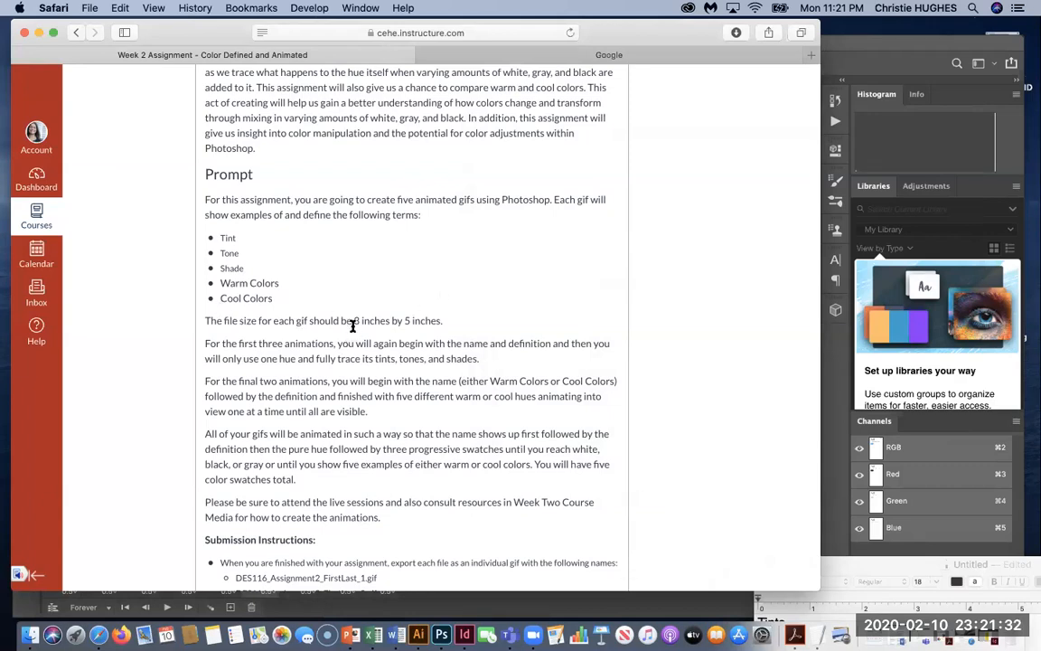
{"action": "scroll", "coordinate": [351, 321], "scroll_direction": "up", "scroll_amount": 1}
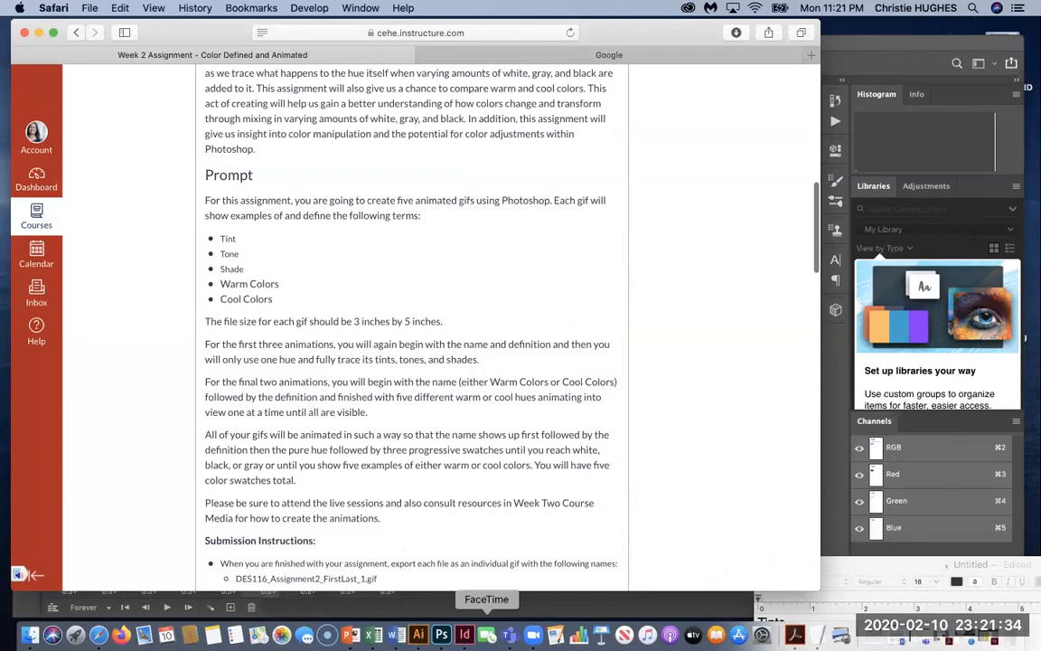
{"action": "left_click", "coordinate": [441, 635]}
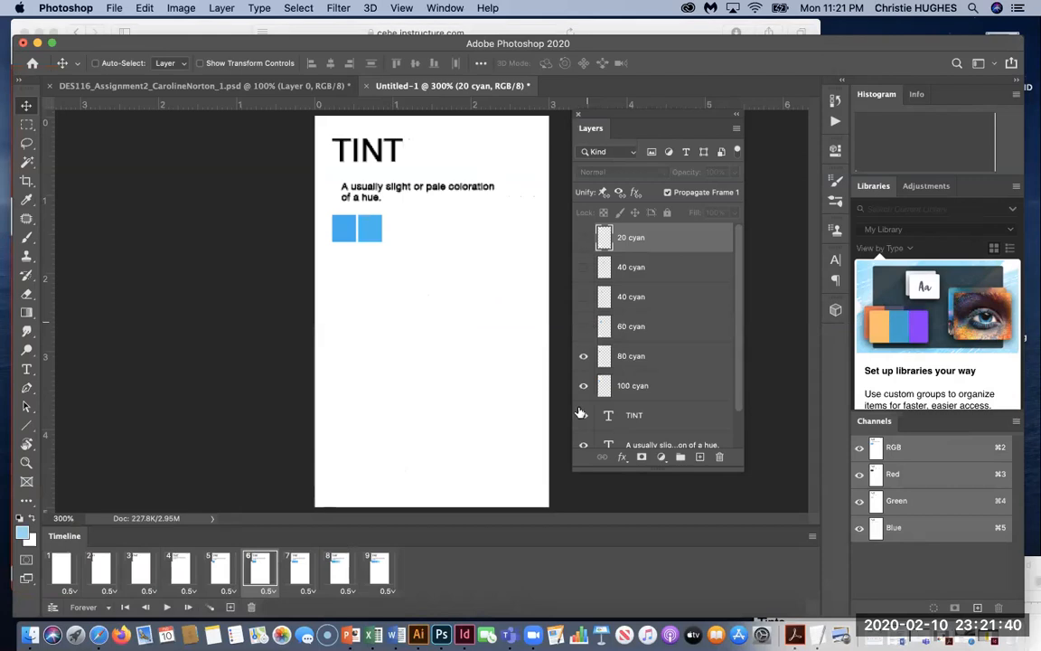
Jump to the last animation frame and delete the animation frames.
{"action": "scroll", "coordinate": [583, 397], "scroll_direction": "down", "scroll_amount": 2}
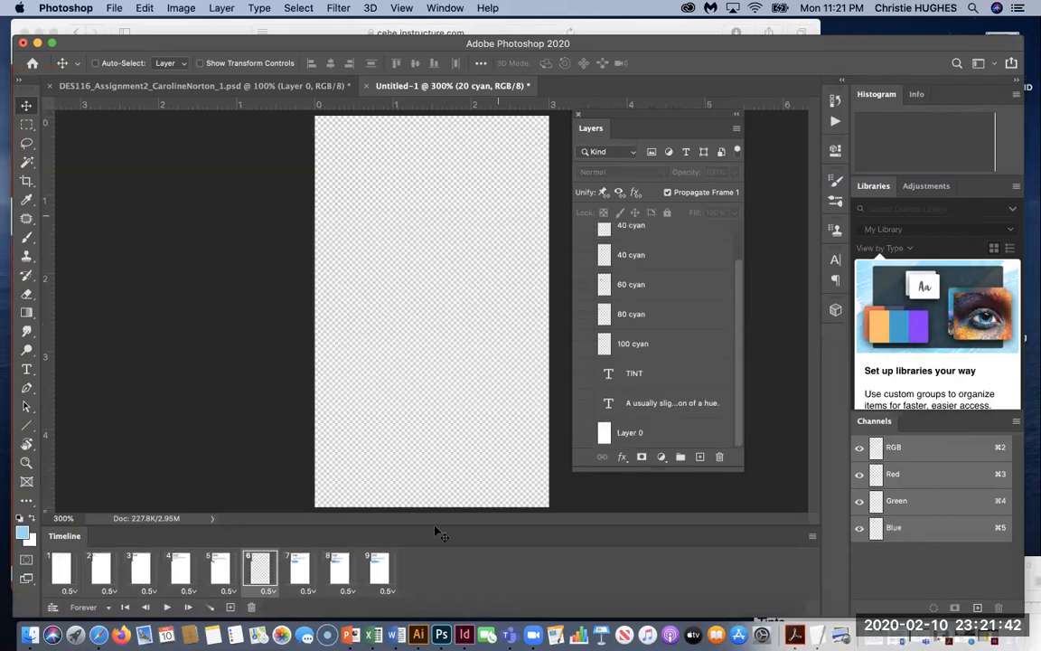
{"action": "left_click", "coordinate": [377, 566]}
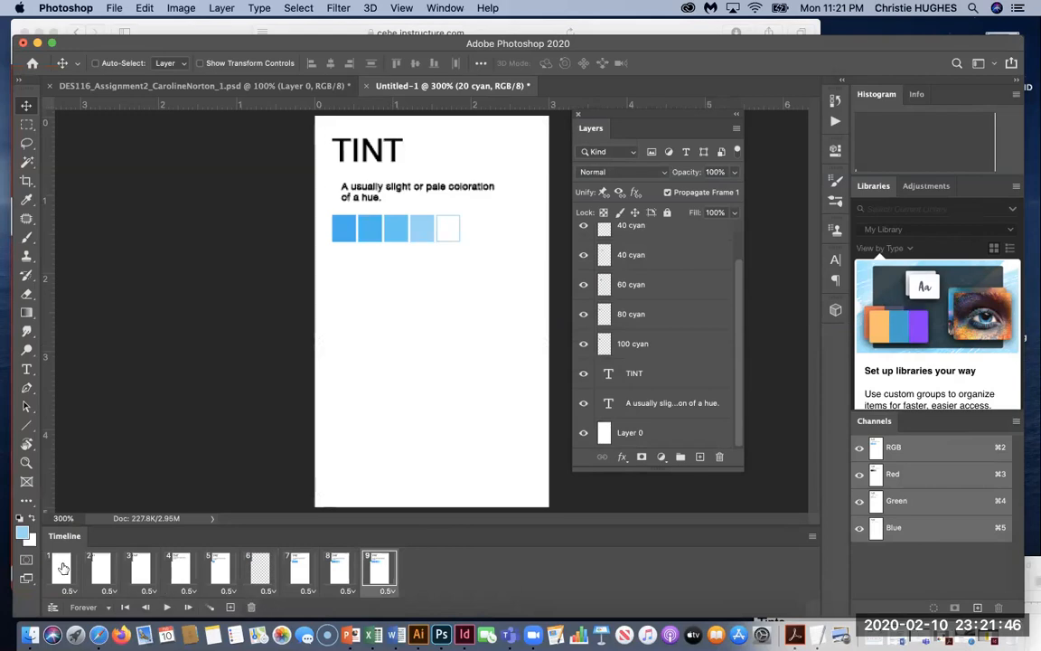
{"action": "left_click", "coordinate": [252, 608]}
{"action": "left_click", "coordinate": [642, 232]}
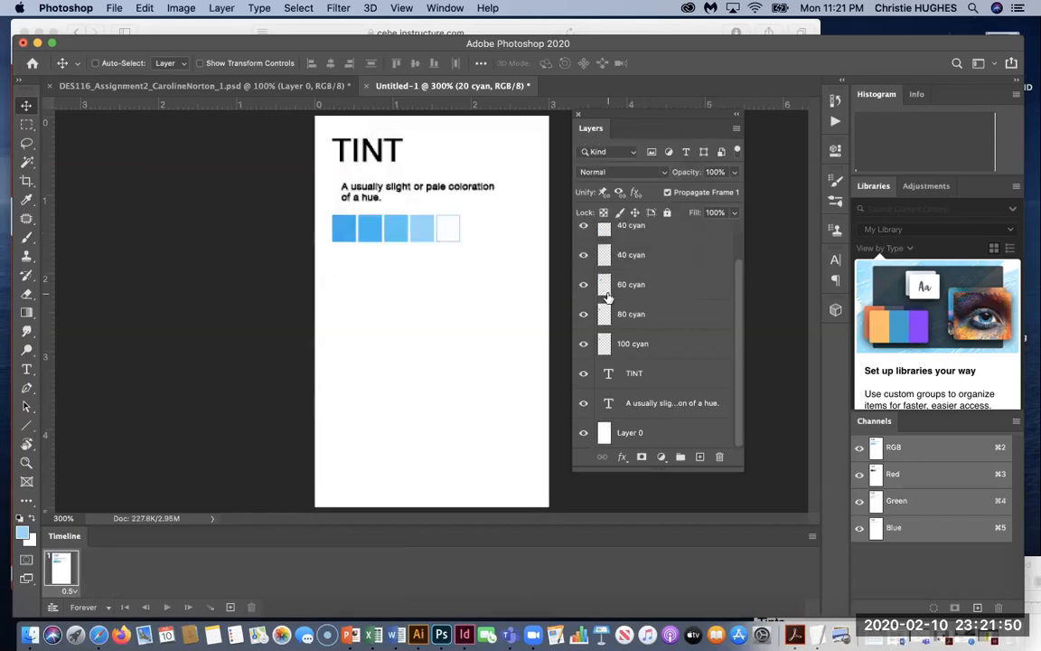
Select the TINT text, definition and cyan swatch layers and delete them, leaving Layer 0.
{"action": "left_click", "coordinate": [636, 233]}
{"action": "scroll", "coordinate": [636, 237], "scroll_direction": "up", "scroll_amount": 1}
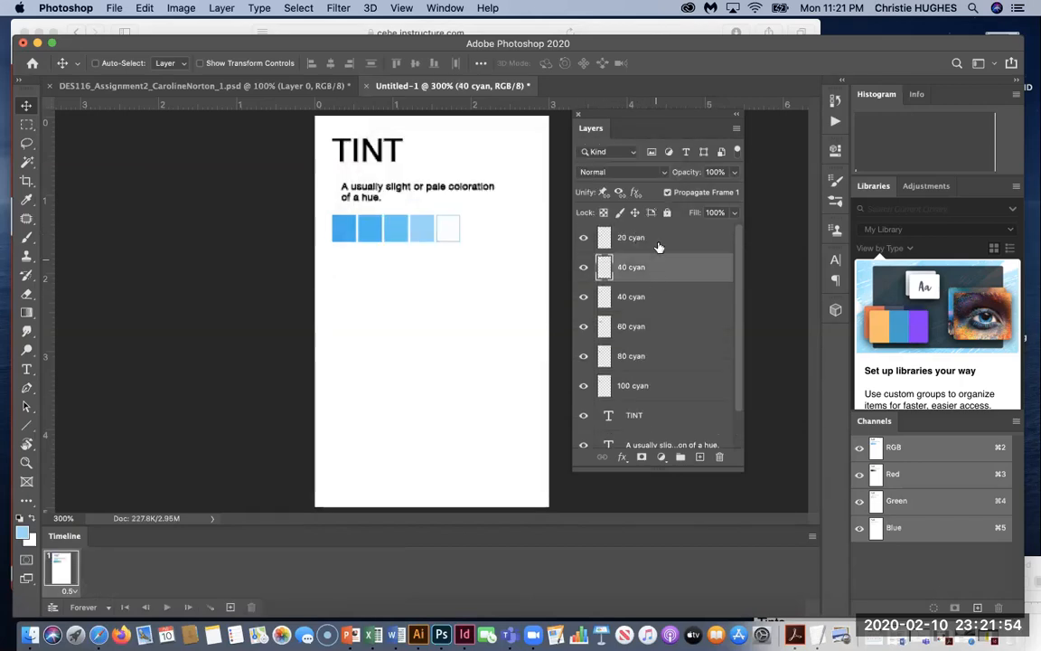
{"action": "left_click", "coordinate": [658, 240]}
{"action": "scroll", "coordinate": [659, 364], "scroll_direction": "down", "scroll_amount": 2}
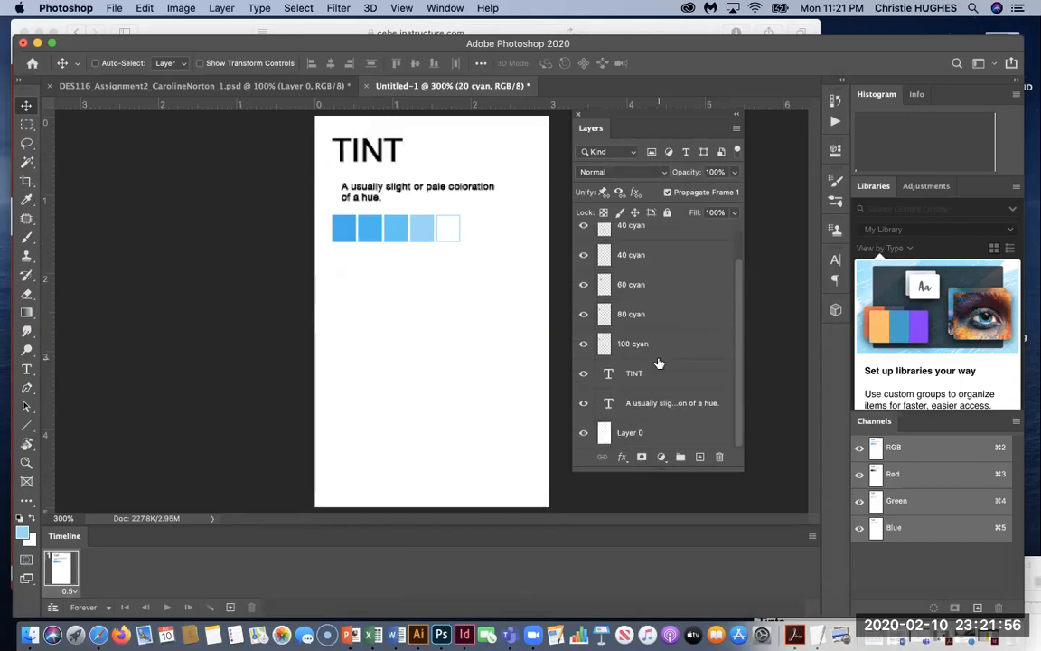
{"action": "left_click", "coordinate": [664, 432], "text": "shift"}
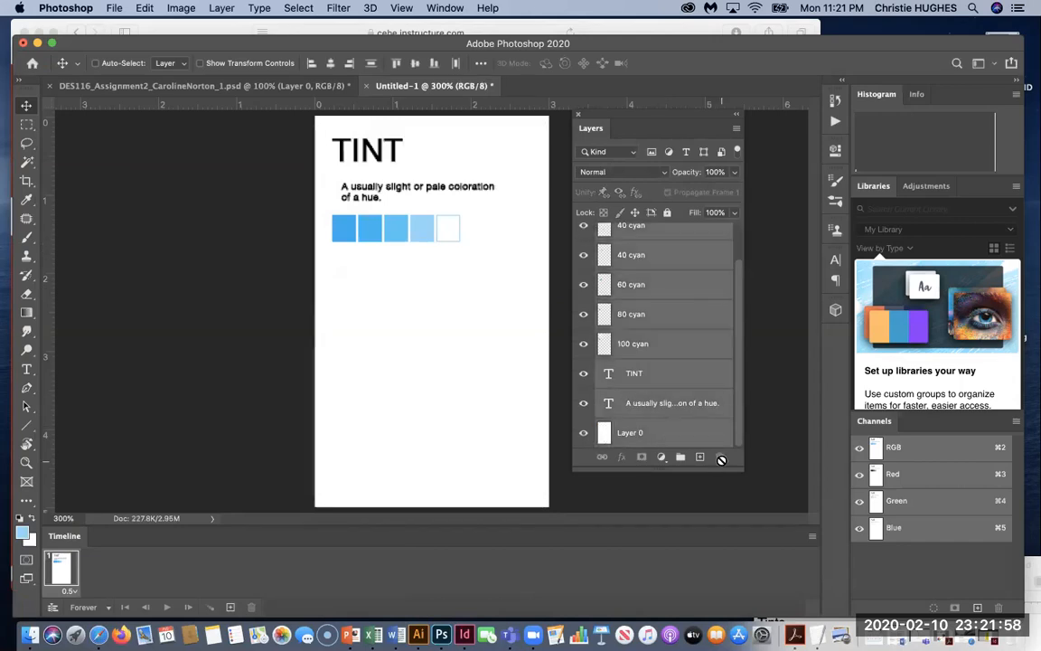
{"action": "left_click", "coordinate": [663, 407]}
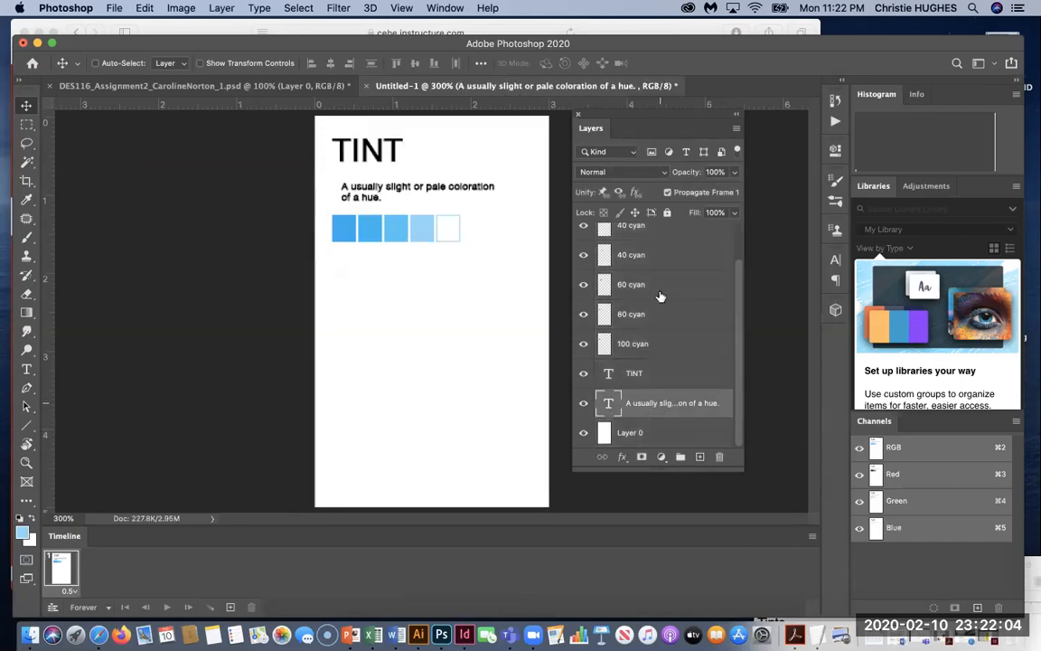
{"action": "scroll", "coordinate": [662, 296], "scroll_direction": "up", "scroll_amount": 2}
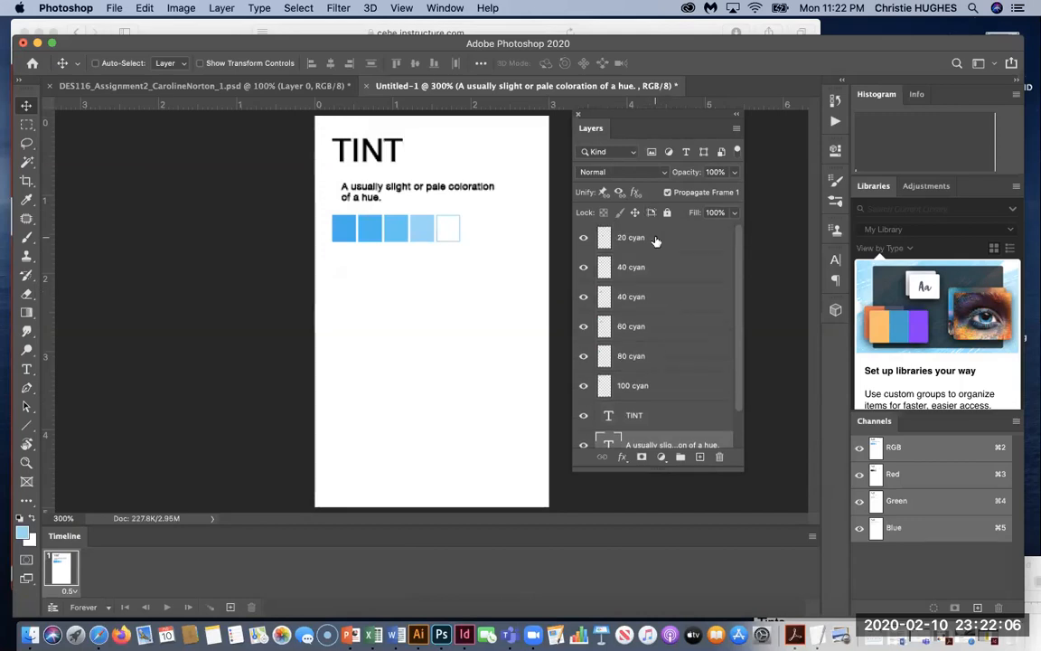
{"action": "left_click", "coordinate": [657, 240], "text": "shift"}
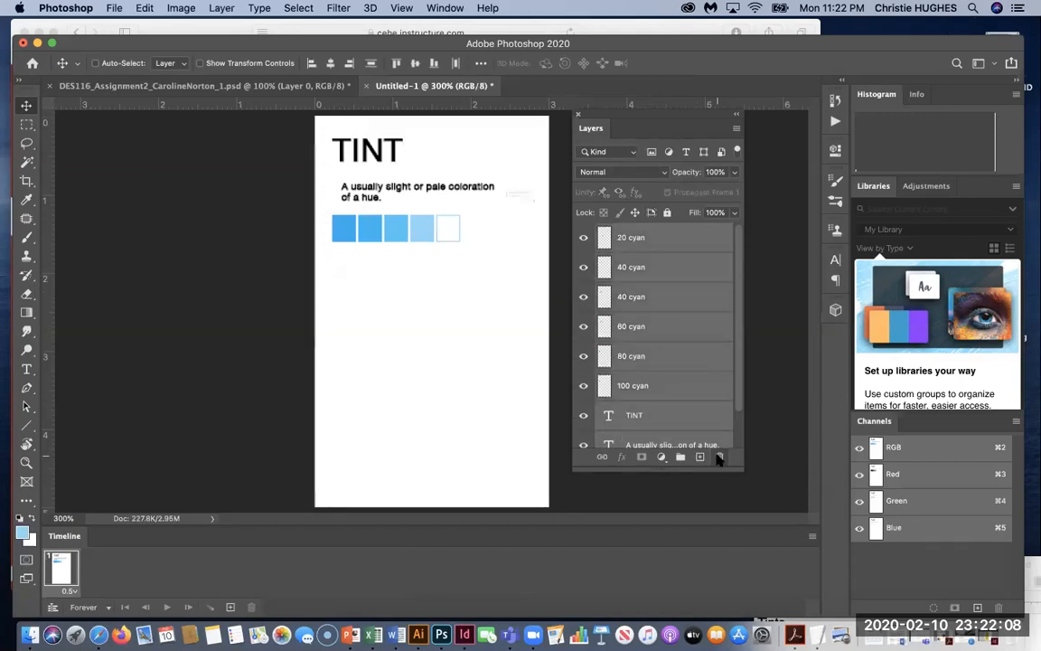
{"action": "left_click", "coordinate": [720, 458]}
{"action": "left_click", "coordinate": [626, 228]}
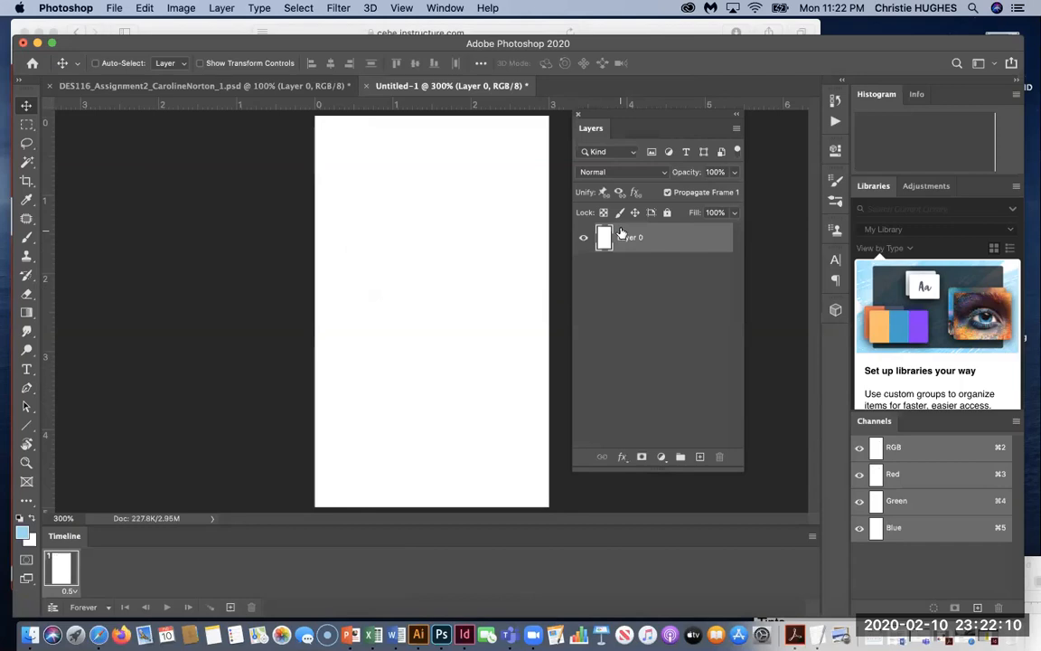
{"action": "left_click", "coordinate": [621, 353]}
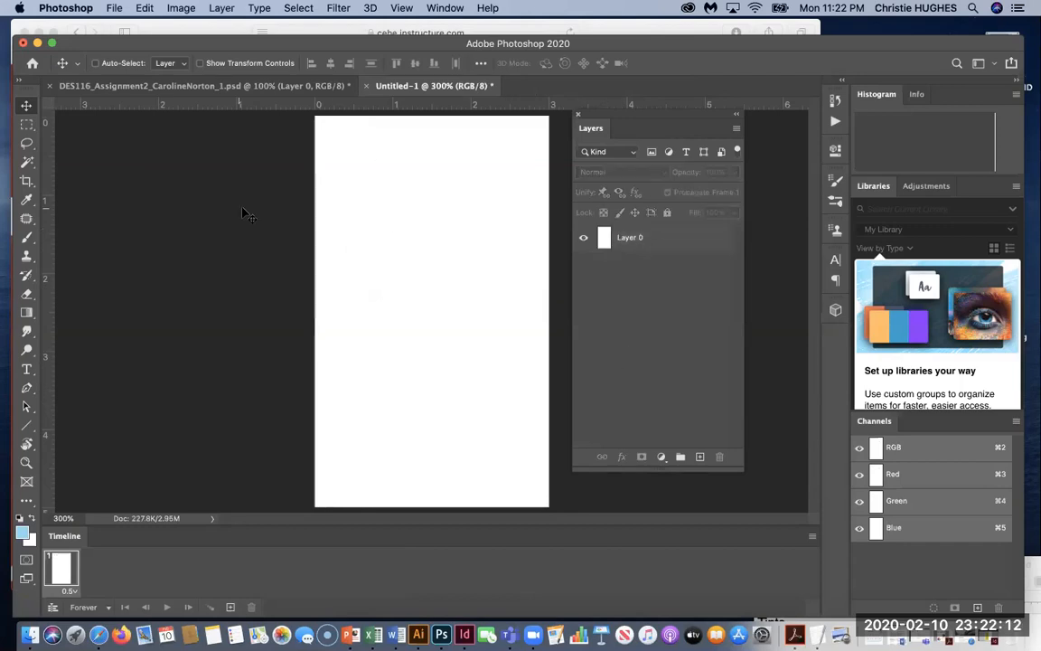
{"action": "left_click", "coordinate": [114, 8]}
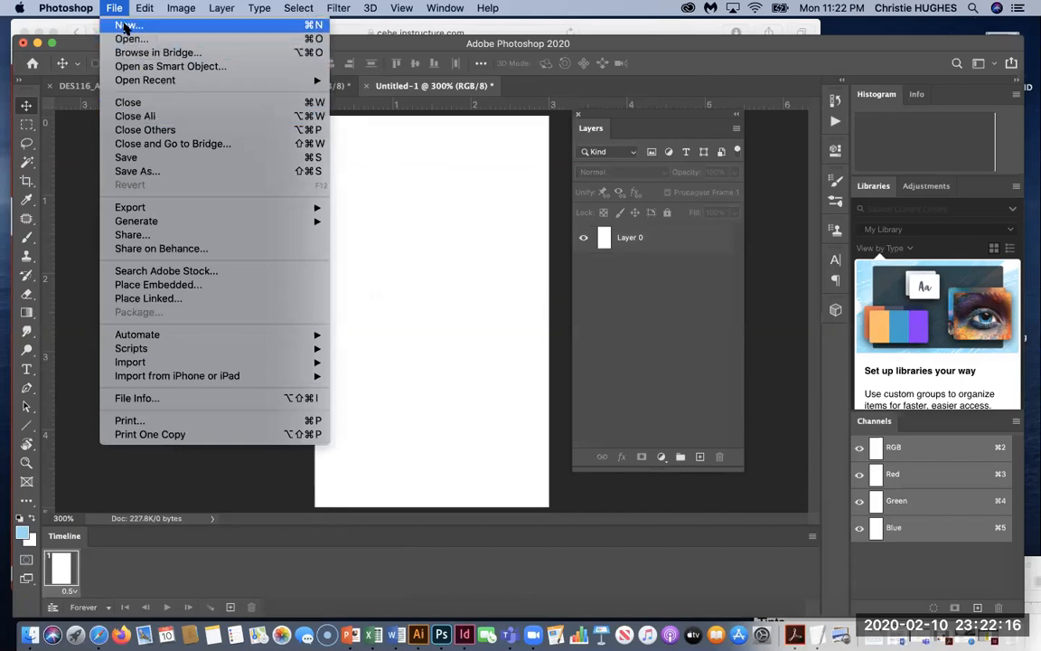
Start a new document from the 3 x 5 in @ 72 ppi preset, keeping Pixels/Inch.
{"action": "left_click", "coordinate": [127, 26]}
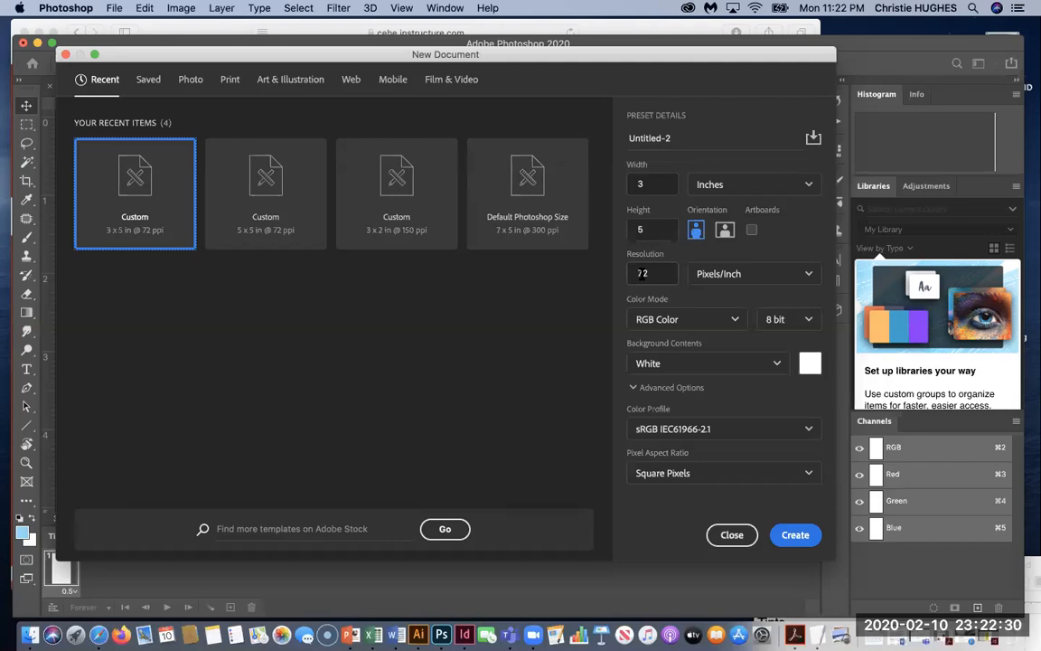
{"action": "left_click", "coordinate": [750, 275]}
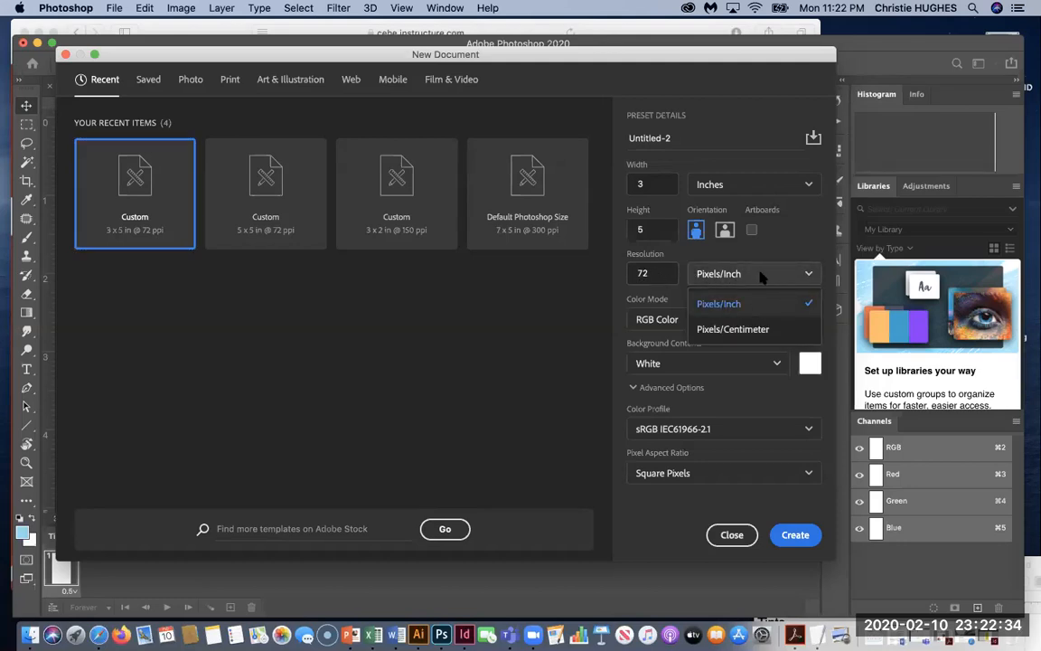
{"action": "left_click", "coordinate": [761, 278]}
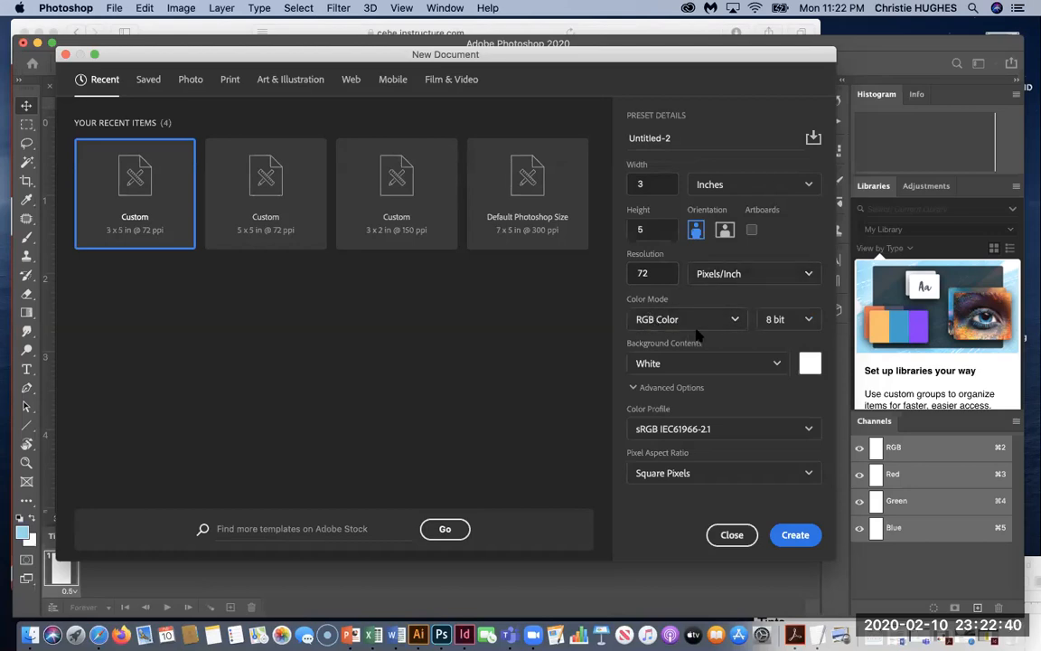
Create the 3 × 5 in document, nudge the Layers panel lower, and reposition the window.
{"action": "left_click", "coordinate": [795, 535]}
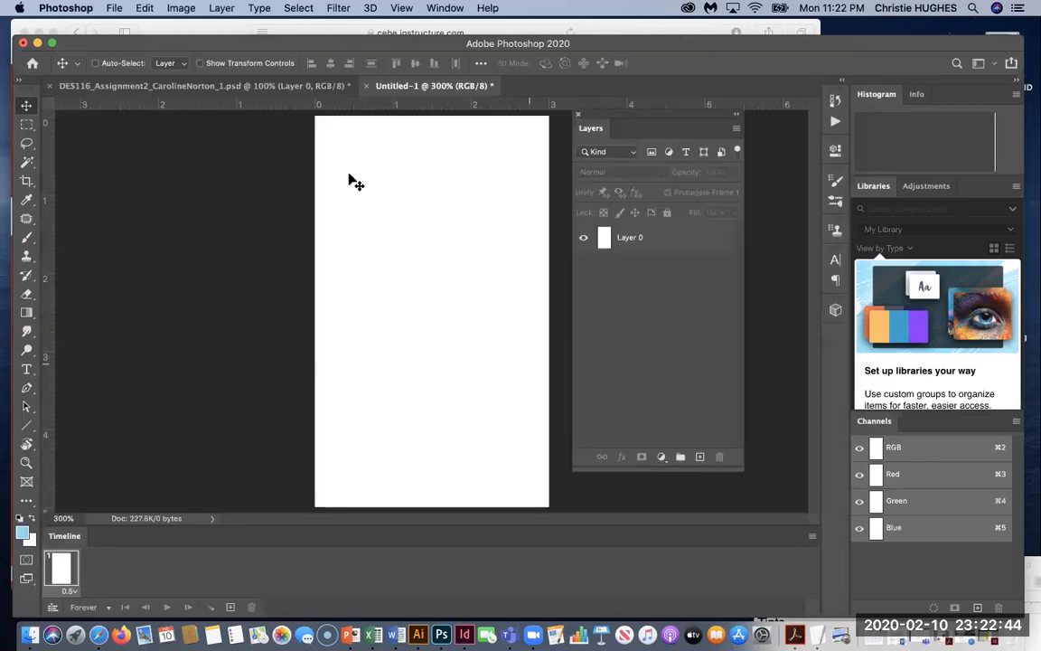
{"action": "left_click_drag", "start_coordinate": [654, 119], "coordinate": [665, 137]}
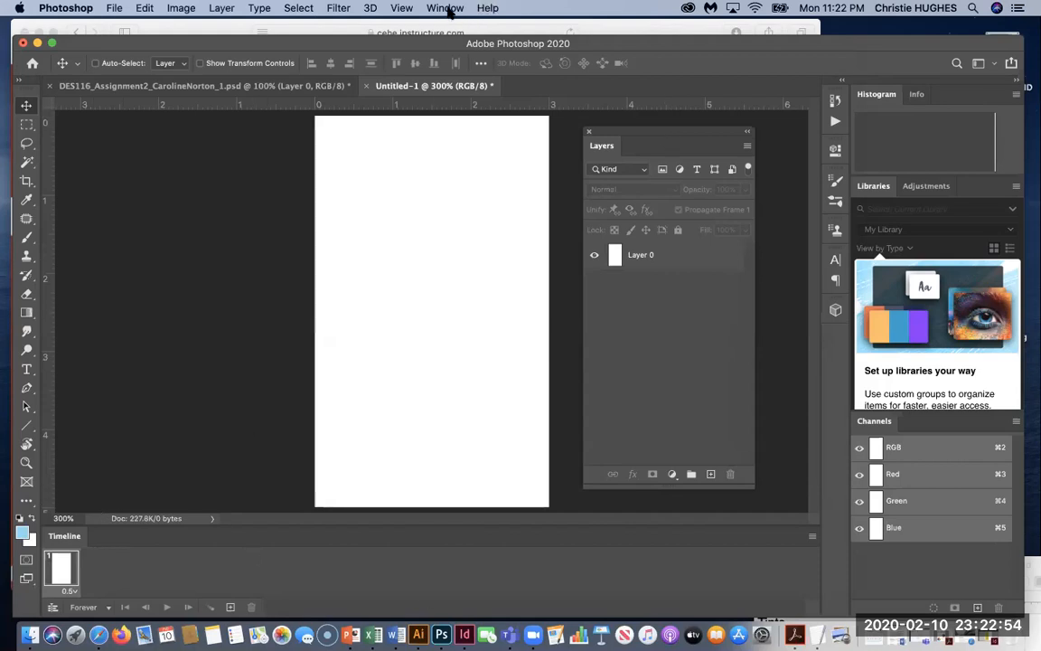
{"action": "left_click", "coordinate": [446, 9]}
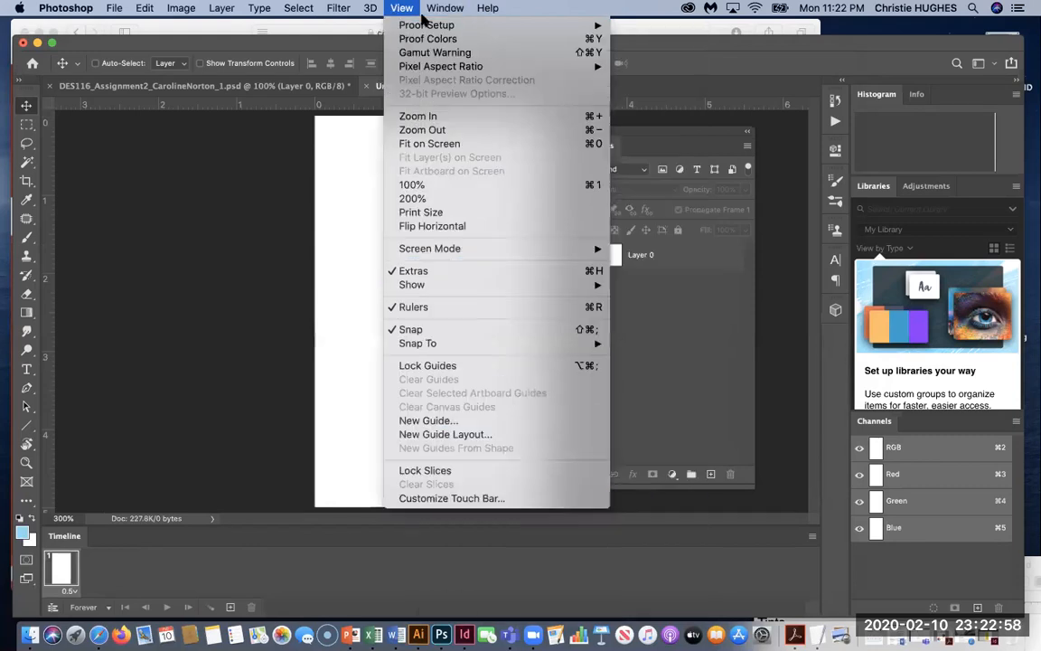
{"action": "left_click", "coordinate": [406, 199]}
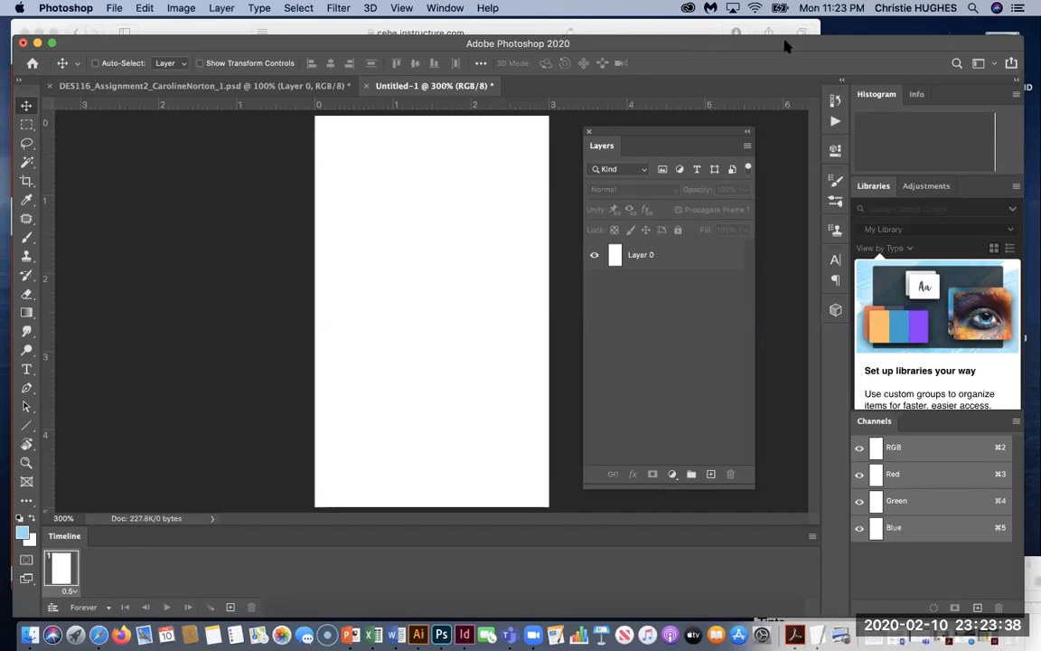
{"action": "mouse_move", "coordinate": [833, 45]}
{"action": "left_mouse_down"}
{"action": "mouse_move", "coordinate": [645, 192]}
{"action": "mouse_move", "coordinate": [850, 23]}
{"action": "mouse_move", "coordinate": [834, 32]}
{"action": "left_mouse_up"}
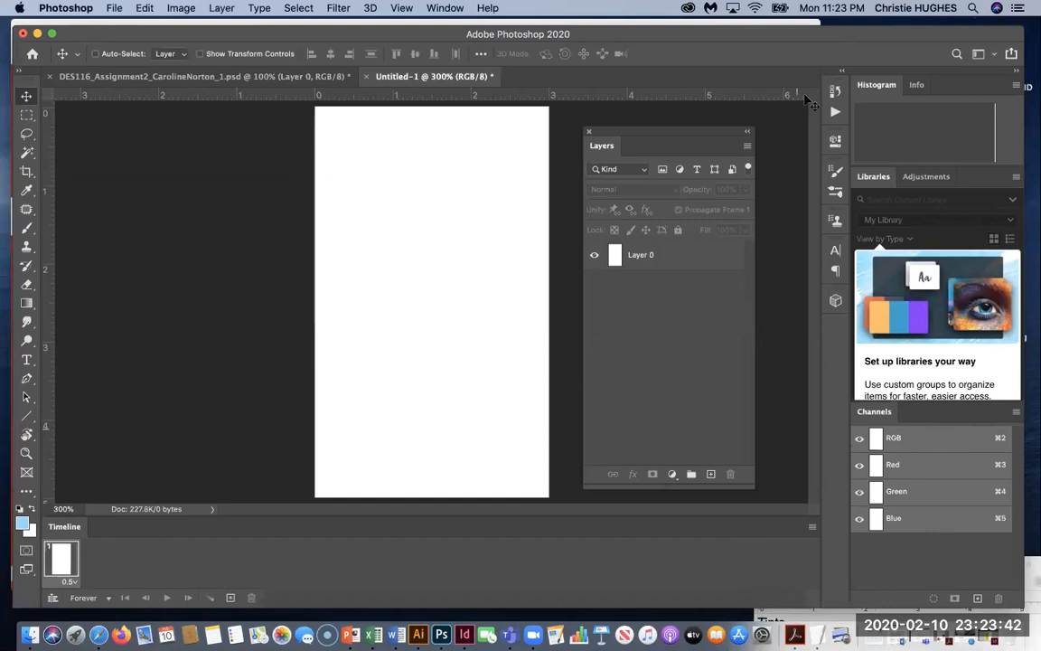
Paste the Cool heading and colour-wheel paragraph into the TextEdit notes, then move them aside.
{"action": "left_click", "coordinate": [1027, 584]}
{"action": "left_click_drag", "start_coordinate": [910, 562], "coordinate": [748, 245]}
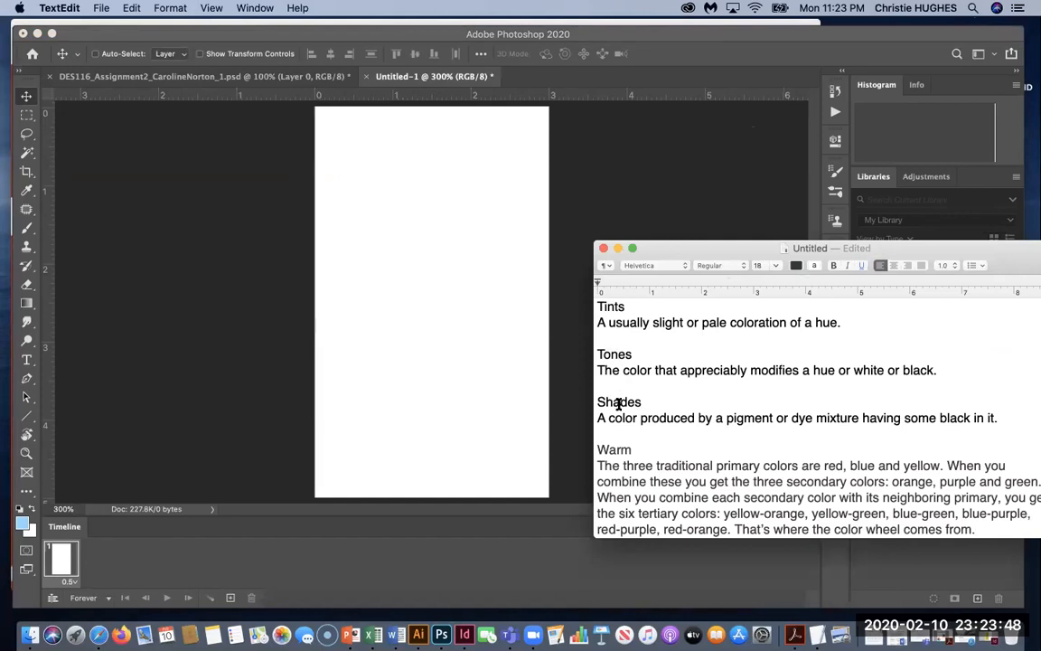
{"action": "left_click_drag", "start_coordinate": [680, 245], "coordinate": [678, 244]}
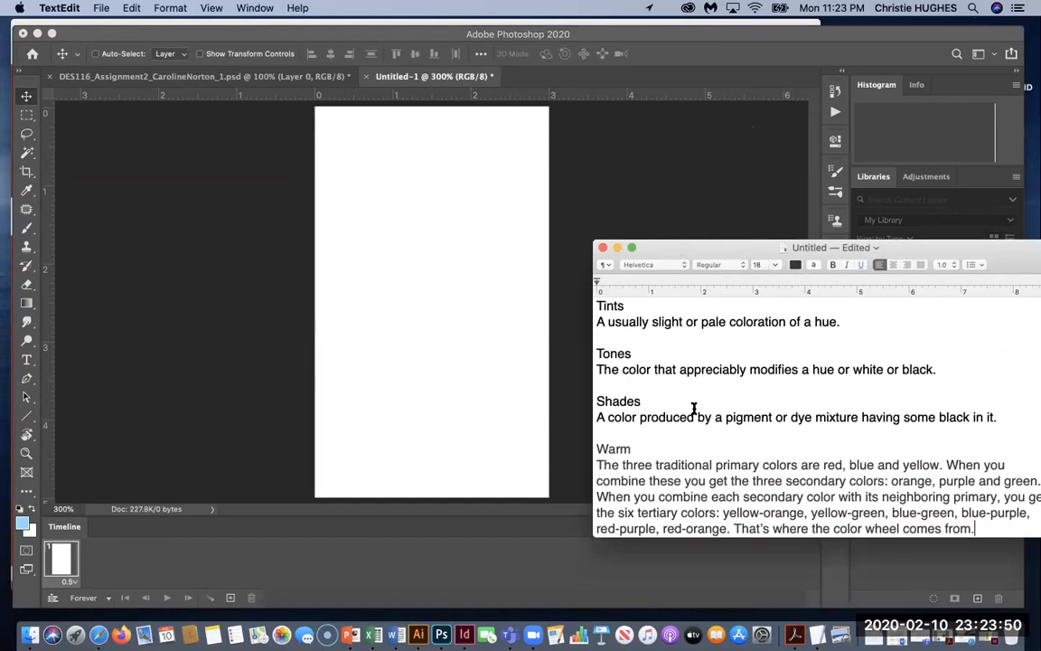
{"action": "type", "text": "Cool The three traditional primary colors are red, blue and yellow. When you combine these you get the three secondary colors: orange, purple and green. When you combine each secondary color with its neighboring primary, you get the six tertiary colors: yellow-orange, yellow-green, blue-green, blue-purple, red-purple, red-orange. That's where the color wheel comes from."}
{"action": "scroll", "coordinate": [694, 409], "scroll_direction": "up", "scroll_amount": 5}
{"action": "double_click", "coordinate": [626, 306]}
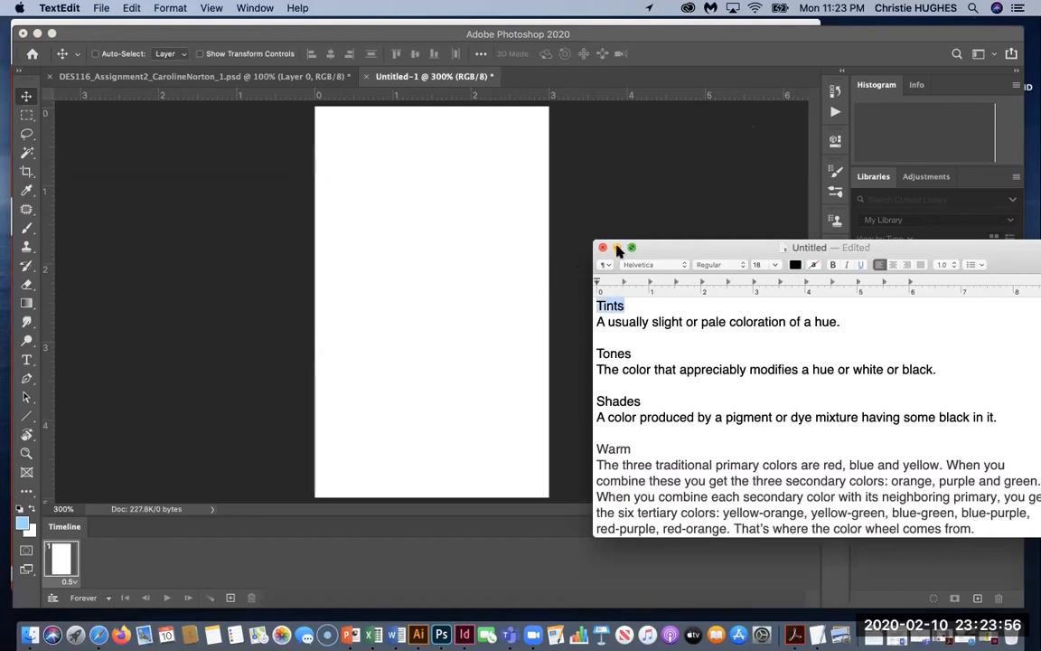
{"action": "left_click_drag", "start_coordinate": [674, 247], "coordinate": [757, 506]}
{"action": "left_click", "coordinate": [441, 309]}
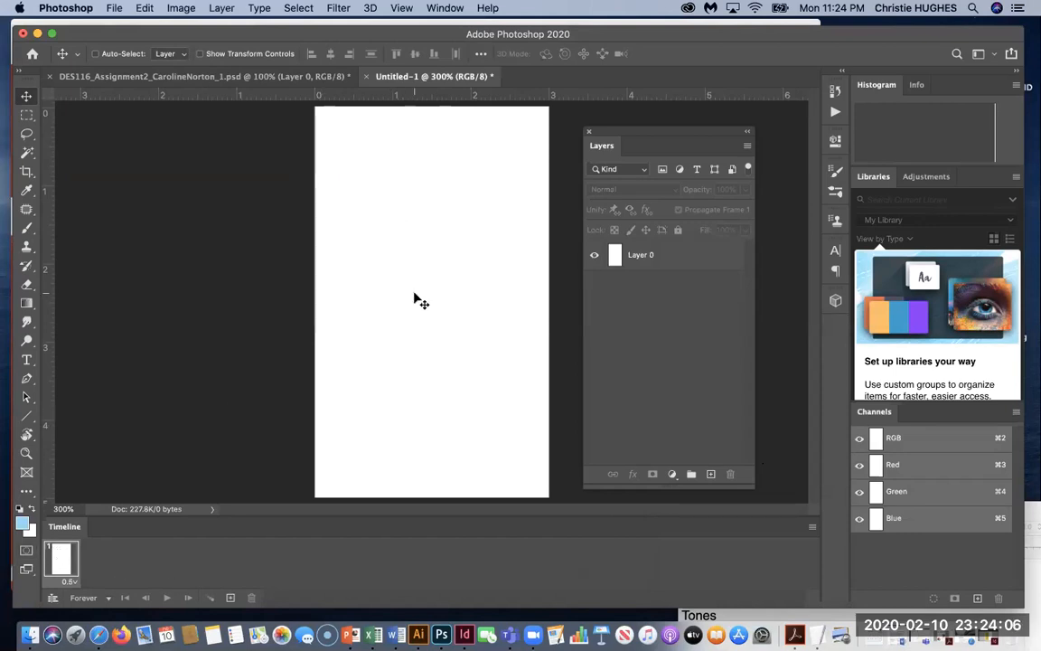
Add an empty Layer 1 above Layer 0 and a second 0.5-second animation frame.
{"action": "left_click", "coordinate": [711, 474]}
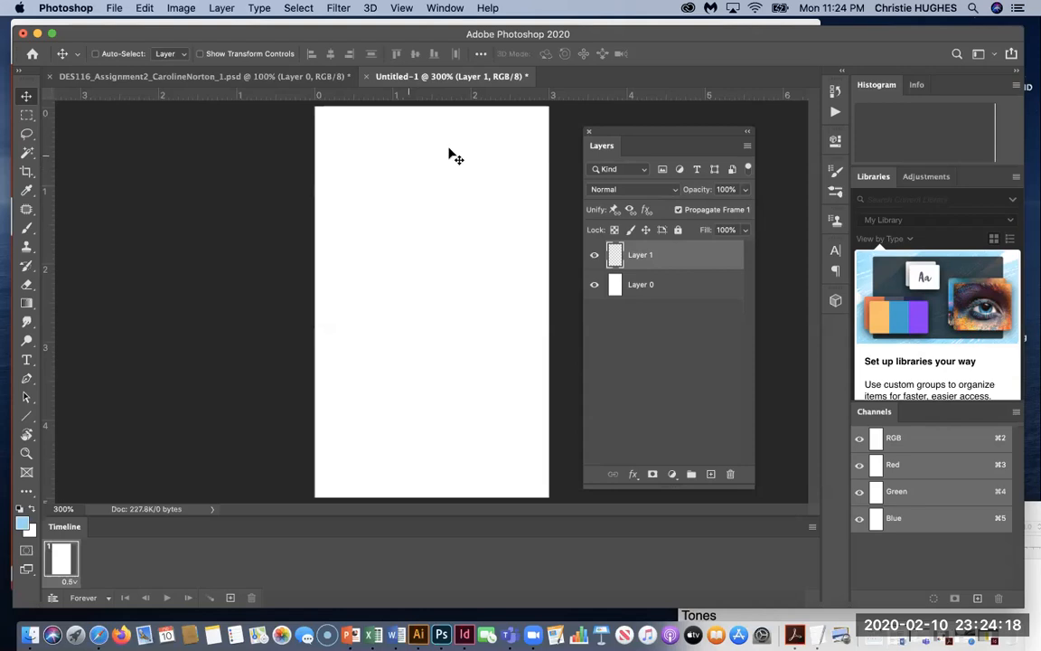
{"action": "left_click", "coordinate": [231, 597]}
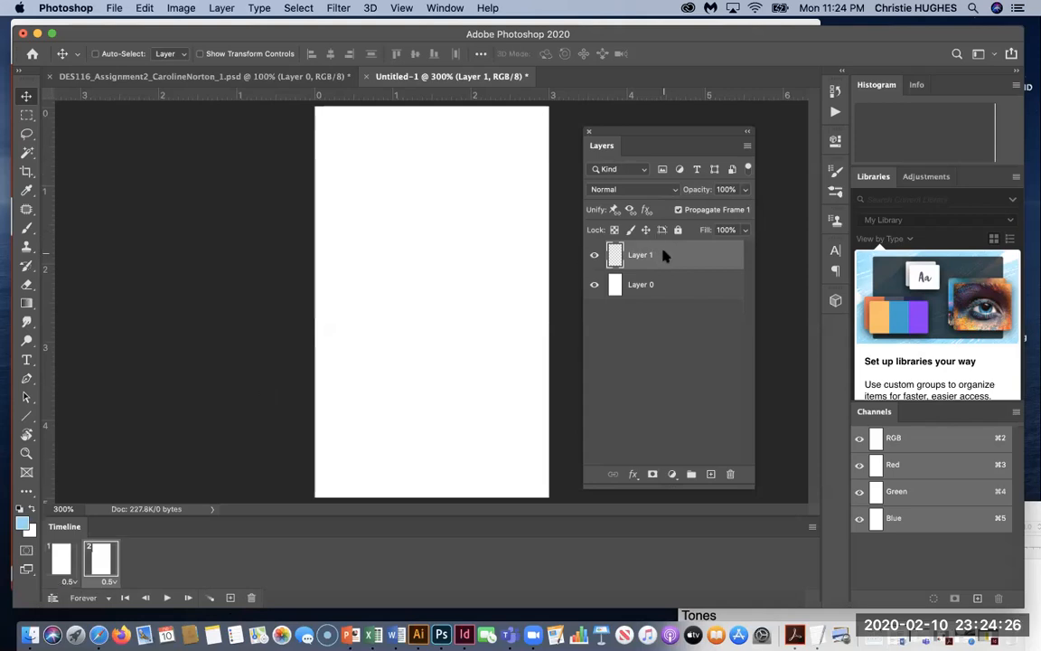
{"action": "left_click", "coordinate": [26, 360]}
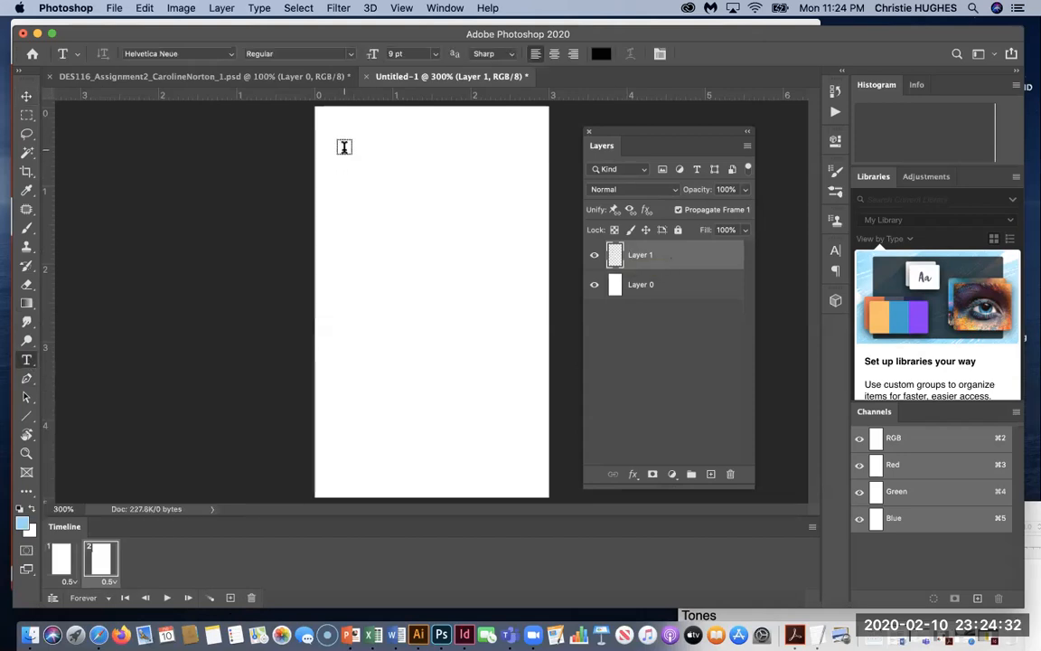
Type a trial 'Tints' title near the canvas top-left, then erase it.
{"action": "left_click", "coordinate": [343, 146]}
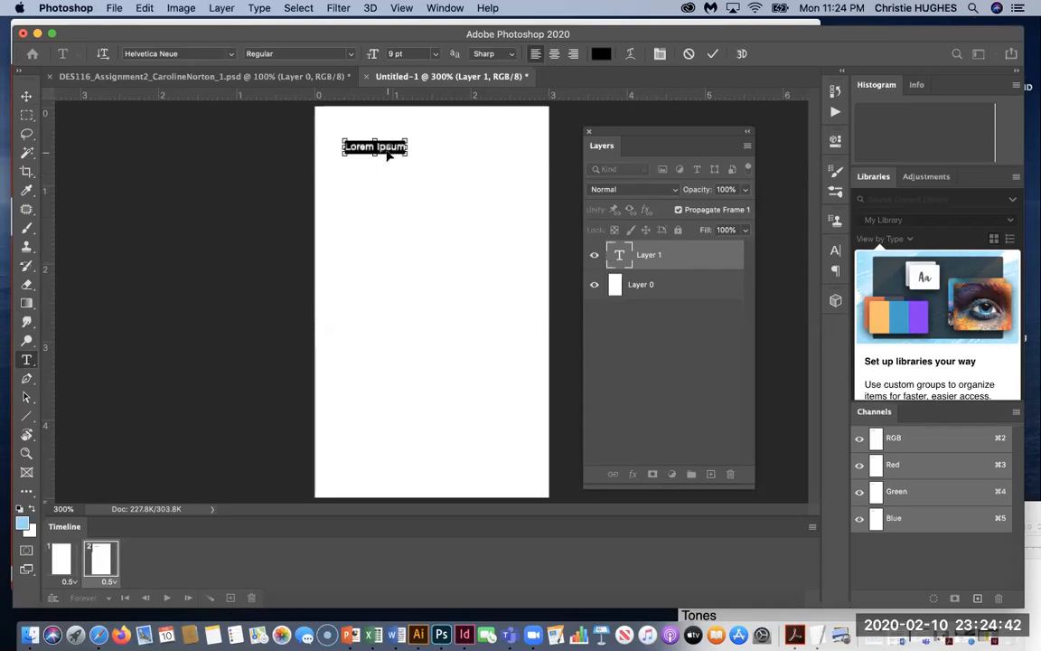
{"action": "type", "text": "Tints"}
{"action": "key", "text": "super+a"}
{"action": "key", "text": "BackSpace"}
{"action": "type", "text": "TINTS"}
{"action": "key", "text": "BackSpace"}
{"action": "key", "text": "BackSpace"}
{"action": "key", "text": "BackSpace"}
{"action": "key", "text": "BackSpace"}
{"action": "key", "text": "BackSpace"}
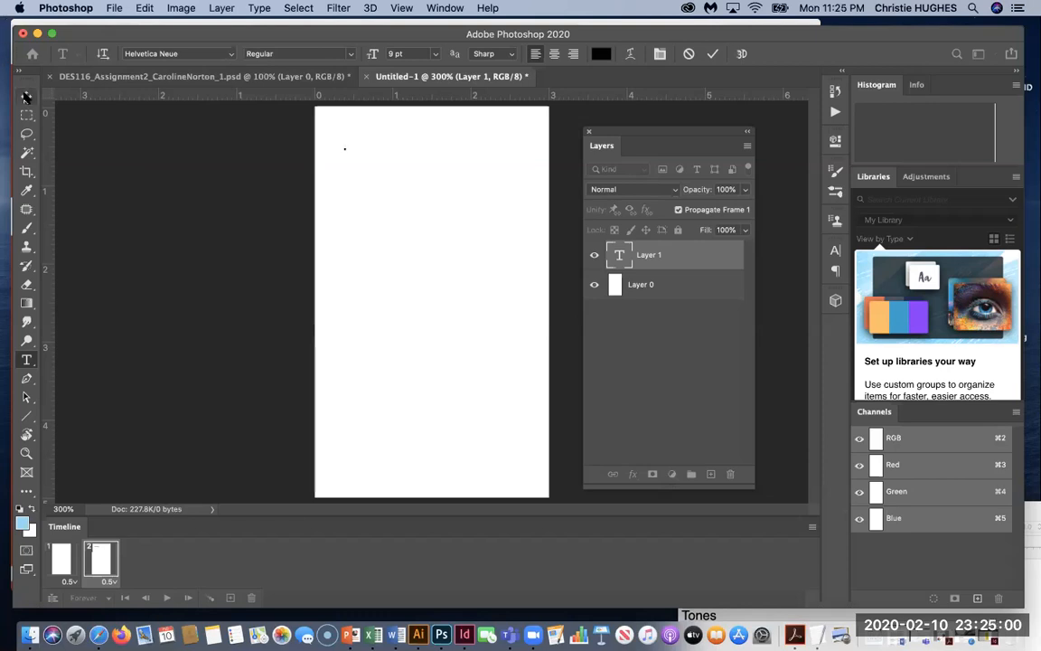
Zoom the canvas to 500%, place a new text point and delete the empty Layer 1.
{"action": "left_click", "coordinate": [26, 95]}
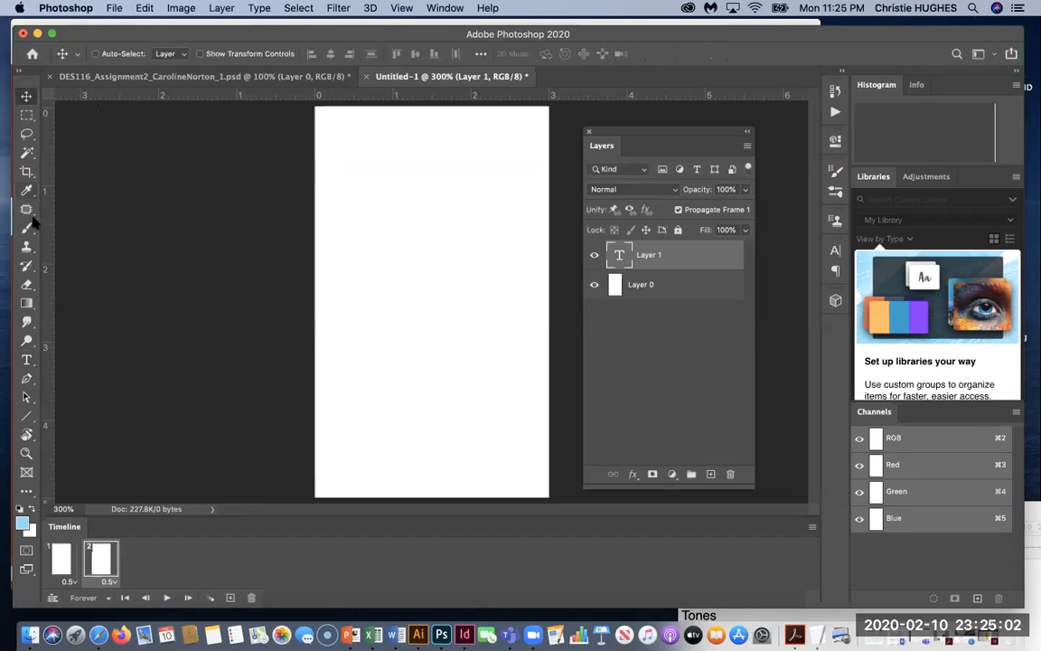
{"action": "left_click", "coordinate": [27, 360]}
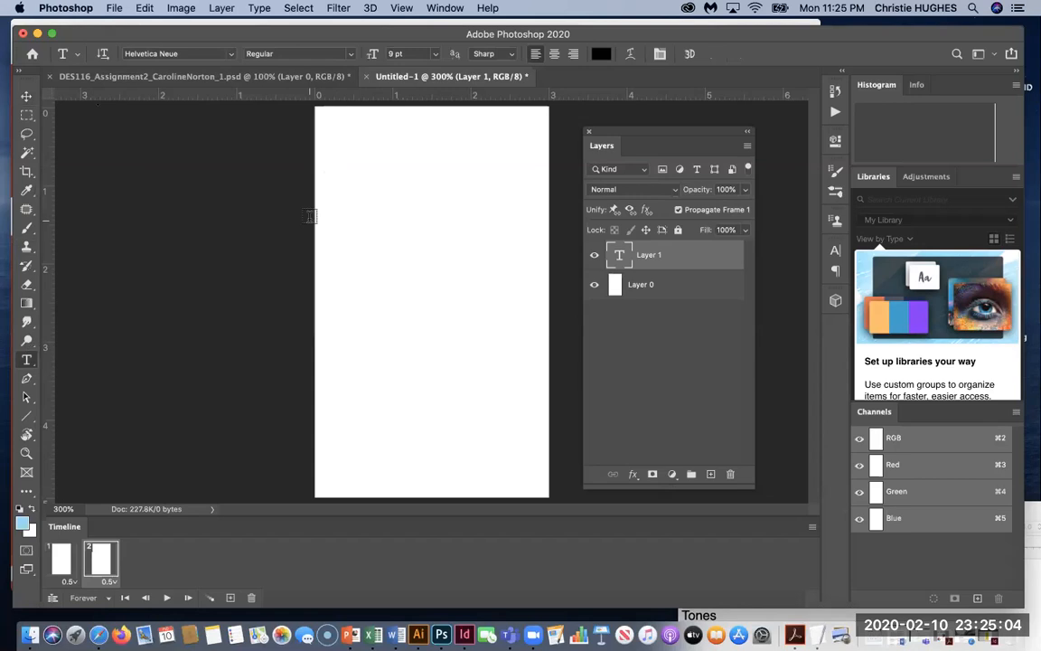
{"action": "key", "text": "super+equal"}
{"action": "key", "text": "super+equal"}
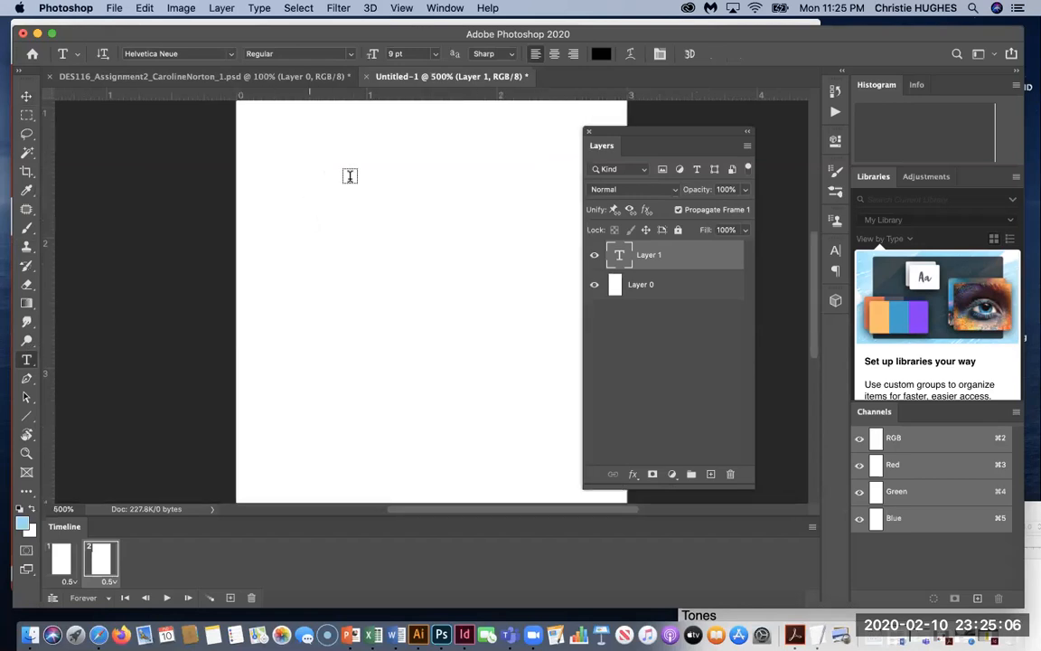
{"action": "scroll", "coordinate": [350, 172], "scroll_direction": "up", "scroll_amount": 3}
{"action": "left_click", "coordinate": [301, 289]}
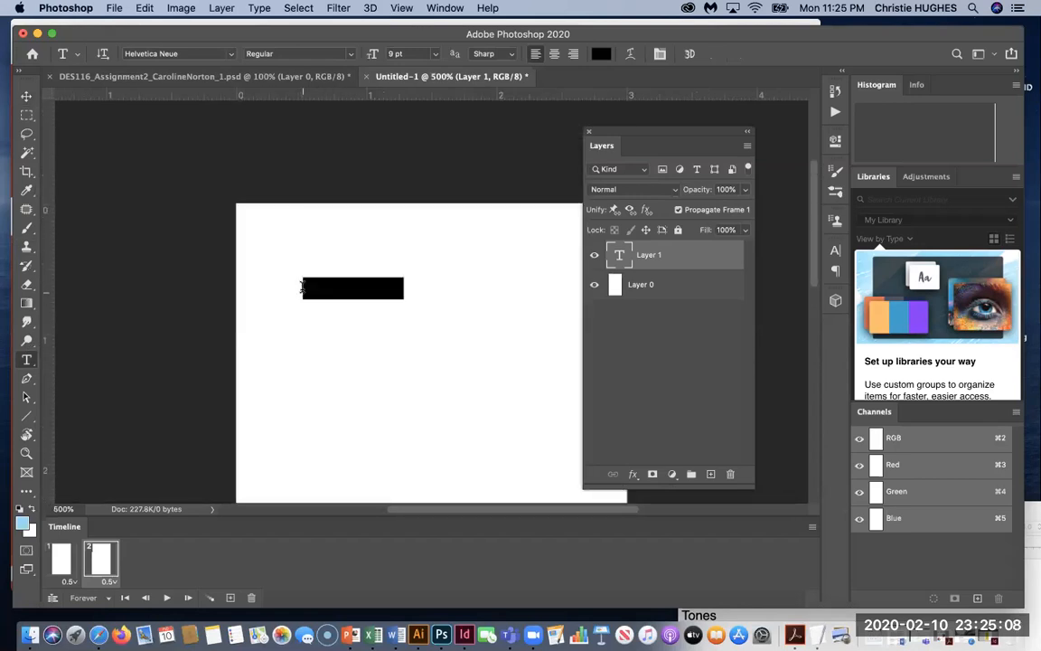
{"action": "left_click_drag", "start_coordinate": [621, 286], "coordinate": [731, 475]}
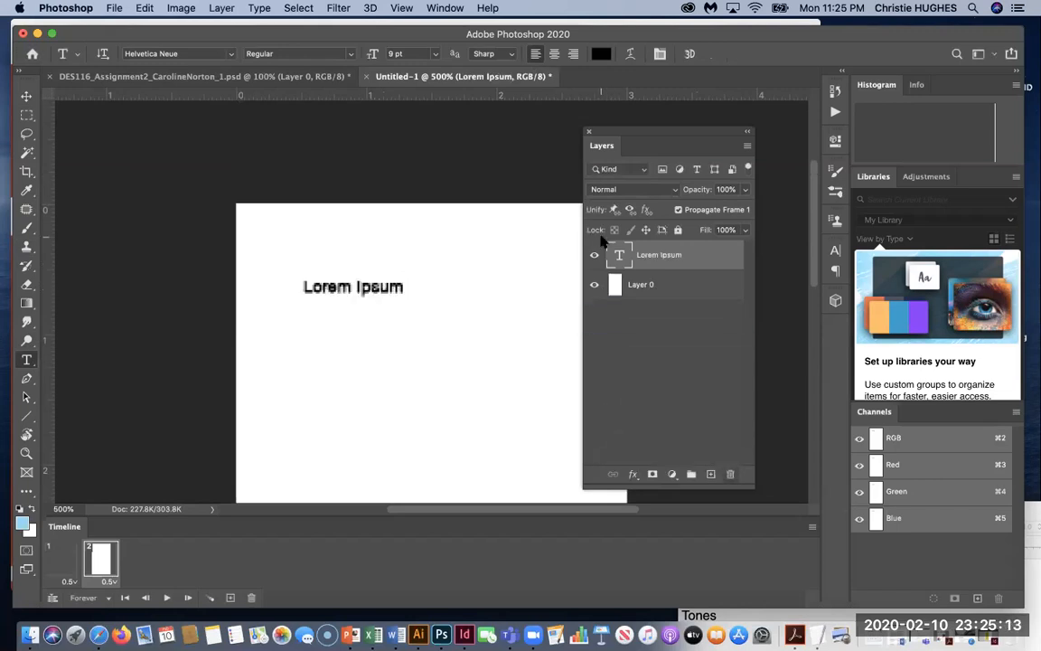
Replace the Lorem Ipsum placeholder with 'TINTS', enlarge it to 36 pt and commit.
{"action": "triple_click", "coordinate": [336, 287]}
{"action": "type", "text": "TINTS"}
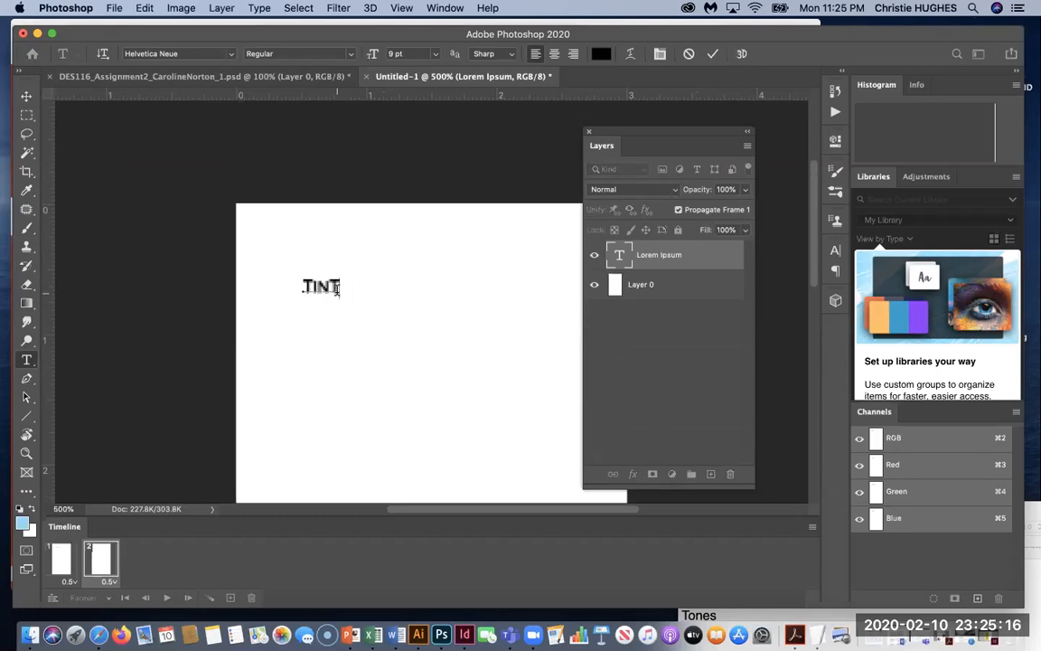
{"action": "key", "text": "super+shift+period"}
{"action": "key", "text": "super+shift+period"}
{"action": "key", "text": "super+shift+period"}
{"action": "key", "text": "super+shift+period"}
{"action": "key", "text": "super+shift+period"}
{"action": "key", "text": "super+shift+period"}
{"action": "key", "text": "super+shift+period"}
{"action": "key", "text": "super+shift+period"}
{"action": "key", "text": "super+shift+period"}
{"action": "key", "text": "super+shift+period"}
{"action": "key", "text": "super+shift+period"}
{"action": "key", "text": "super+shift+period"}
{"action": "key", "text": "super+shift+period"}
{"action": "key", "text": "super+shift+period"}
{"action": "key", "text": "super+shift+period"}
{"action": "key", "text": "super+shift+period"}
{"action": "key", "text": "super+shift+period"}
{"action": "key", "text": "super+shift+period"}
{"action": "key", "text": "super+shift+period"}
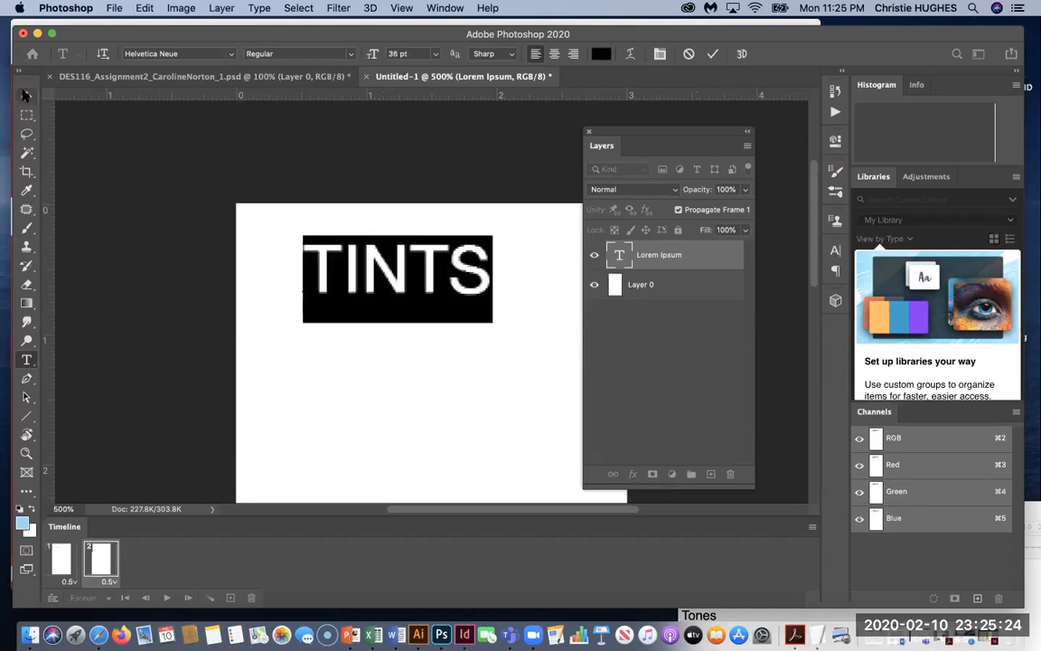
{"action": "left_click", "coordinate": [26, 96]}
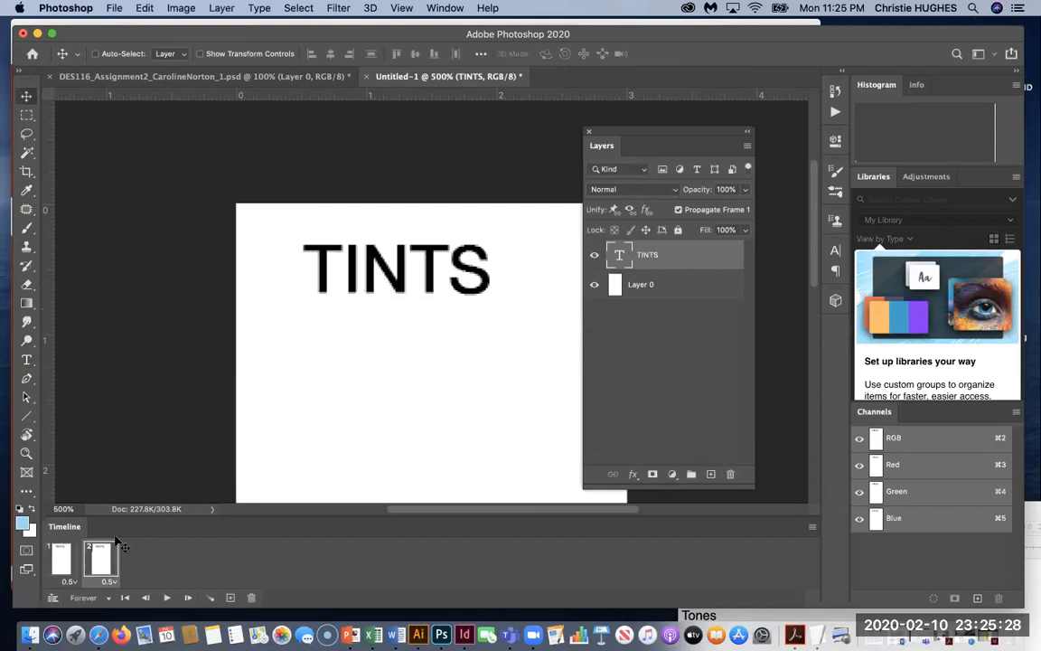
In frame 2, move the TINTS title off the left edge of the canvas.
{"action": "left_click_drag", "start_coordinate": [408, 295], "coordinate": [247, 273]}
{"action": "left_click_drag", "start_coordinate": [343, 273], "coordinate": [298, 269]}
{"action": "scroll", "coordinate": [344, 323], "scroll_direction": "down", "scroll_amount": 3}
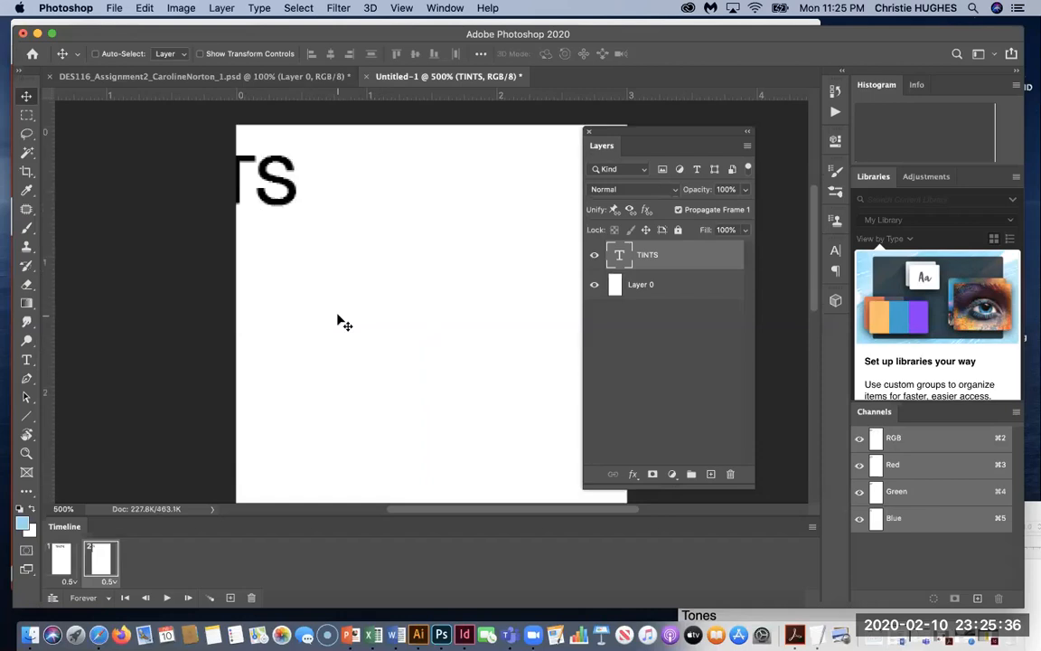
{"action": "key", "text": "super+minus"}
{"action": "scroll", "coordinate": [345, 323], "scroll_direction": "down", "scroll_amount": 2}
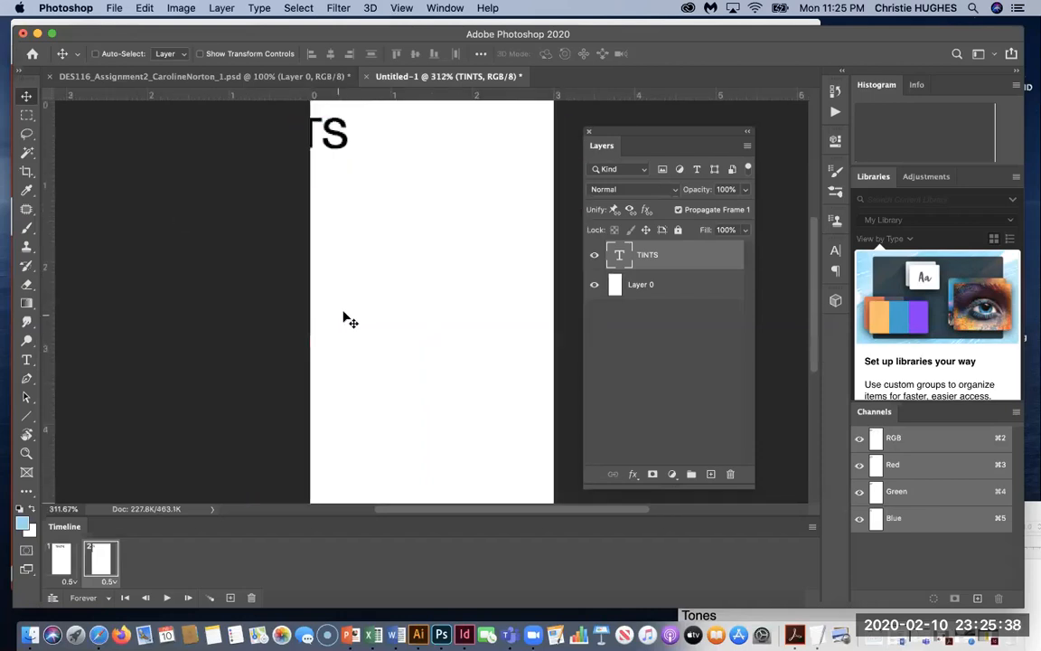
Hide the TINTS title in frame 1 while keeping it visible in frame 2.
{"action": "left_click", "coordinate": [61, 558]}
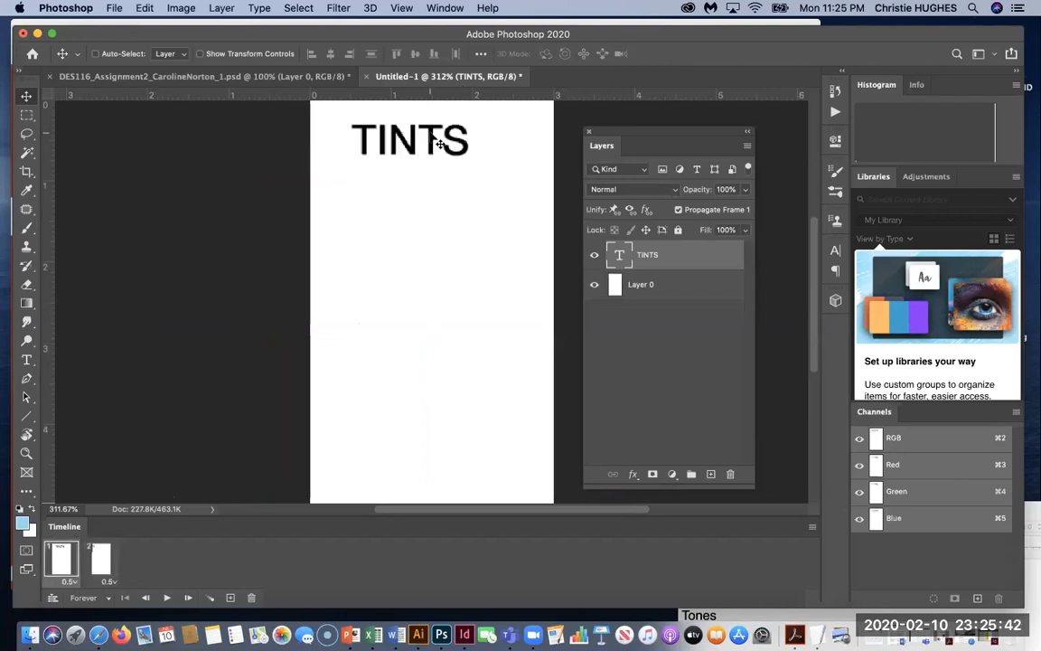
{"action": "left_click", "coordinate": [92, 558]}
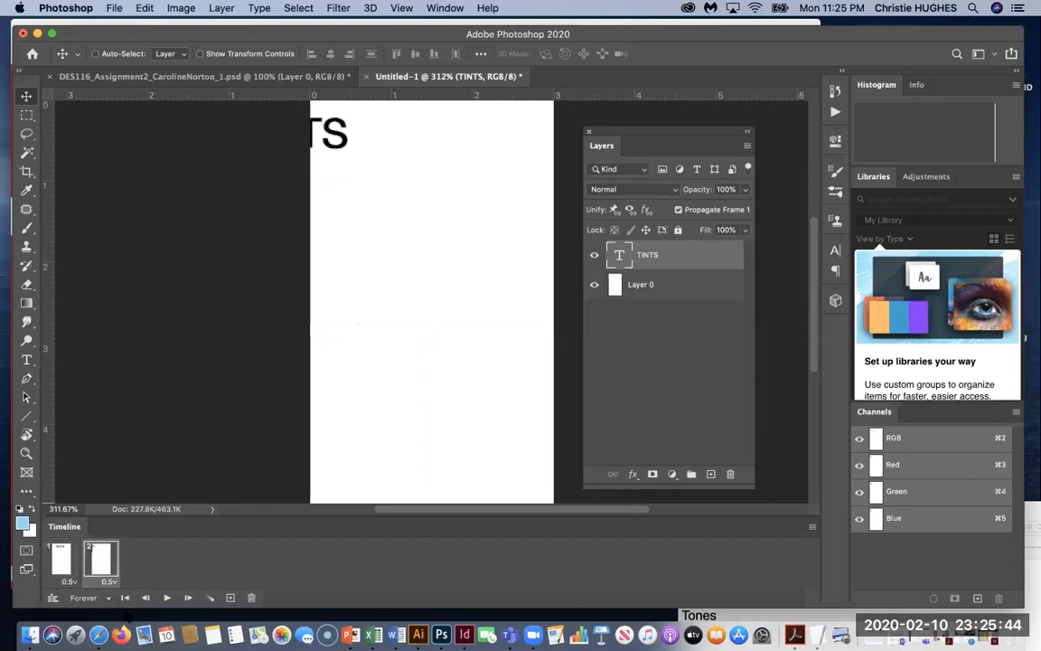
{"action": "left_click", "coordinate": [62, 565]}
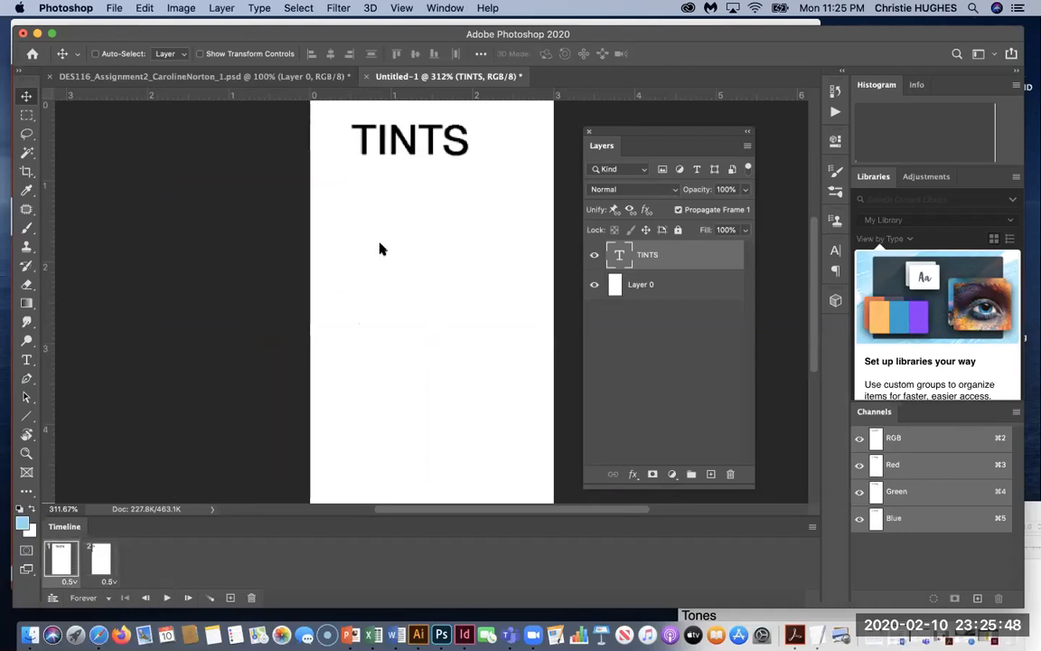
{"action": "left_click", "coordinate": [593, 254]}
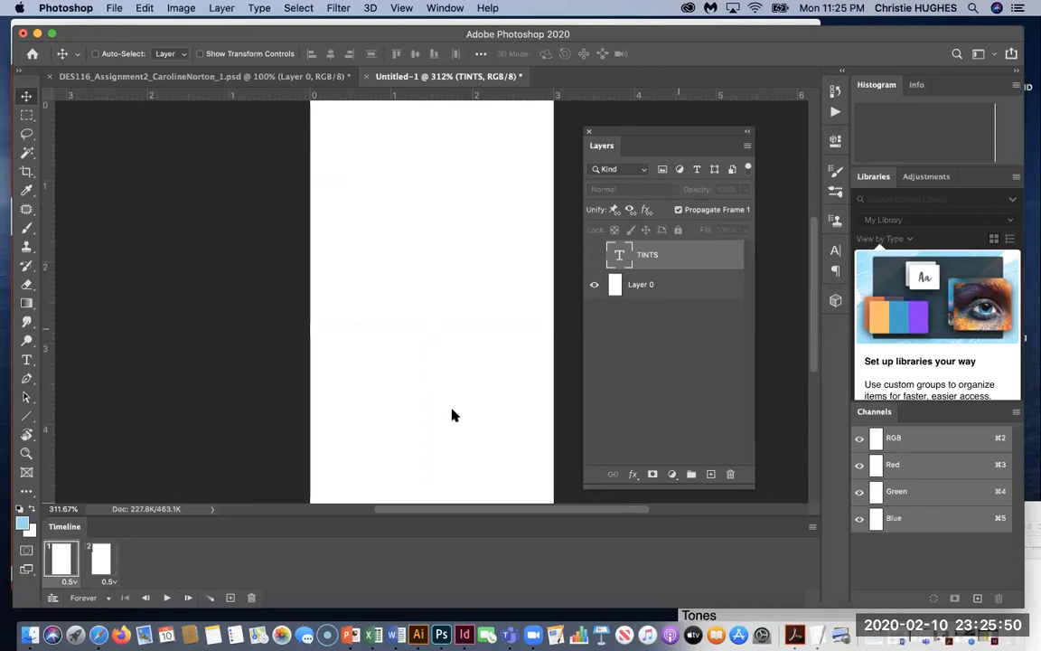
{"action": "left_click", "coordinate": [106, 559]}
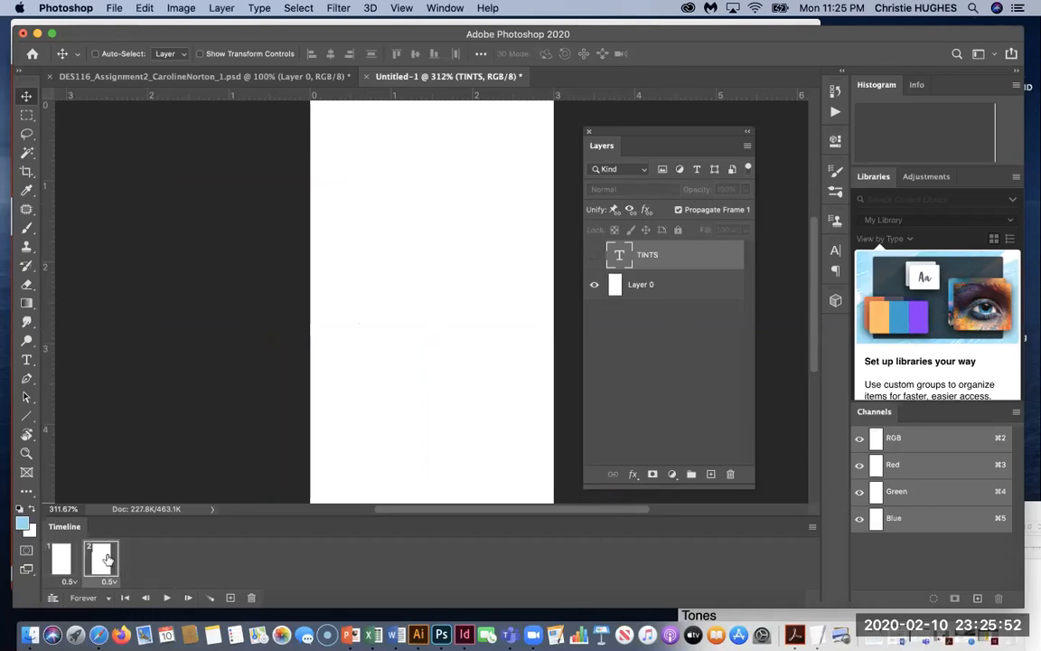
{"action": "left_click", "coordinate": [588, 255]}
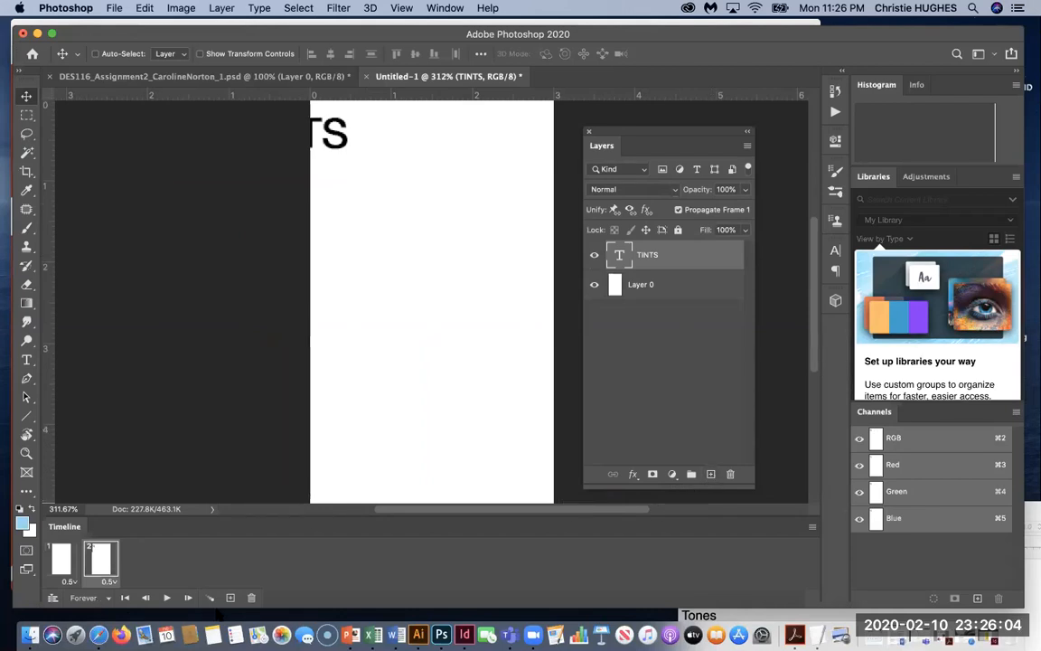
Add frames 3 and 4, sliding the TINTS title further onto the page each time.
{"action": "left_click", "coordinate": [231, 600]}
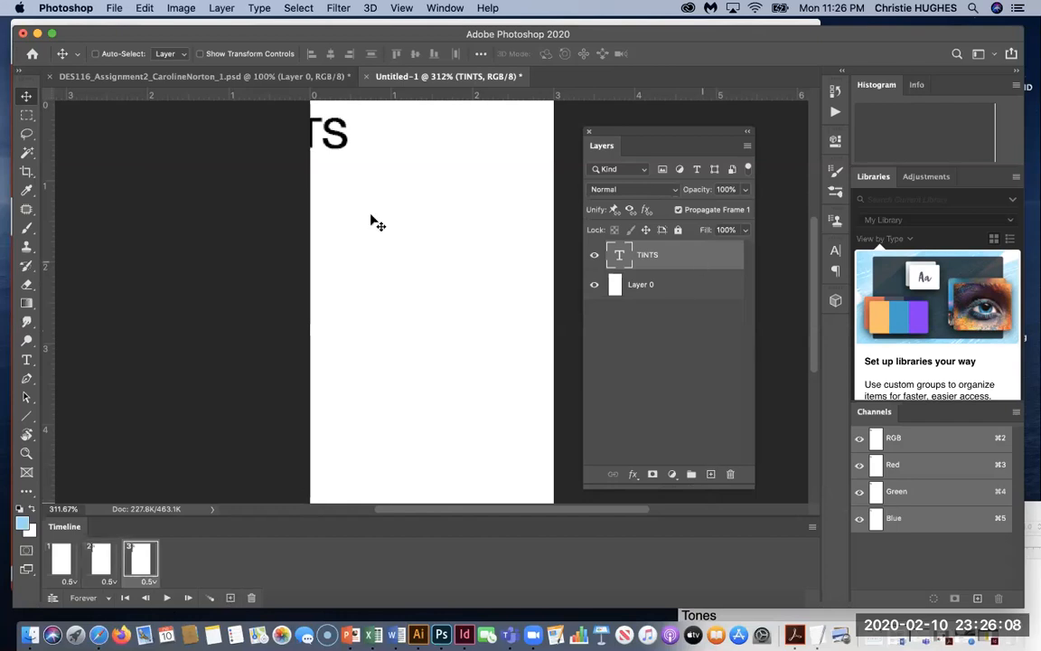
{"action": "left_click_drag", "start_coordinate": [335, 154], "coordinate": [396, 160]}
{"action": "key", "text": "super+z"}
{"action": "left_click_drag", "start_coordinate": [335, 154], "coordinate": [391, 151]}
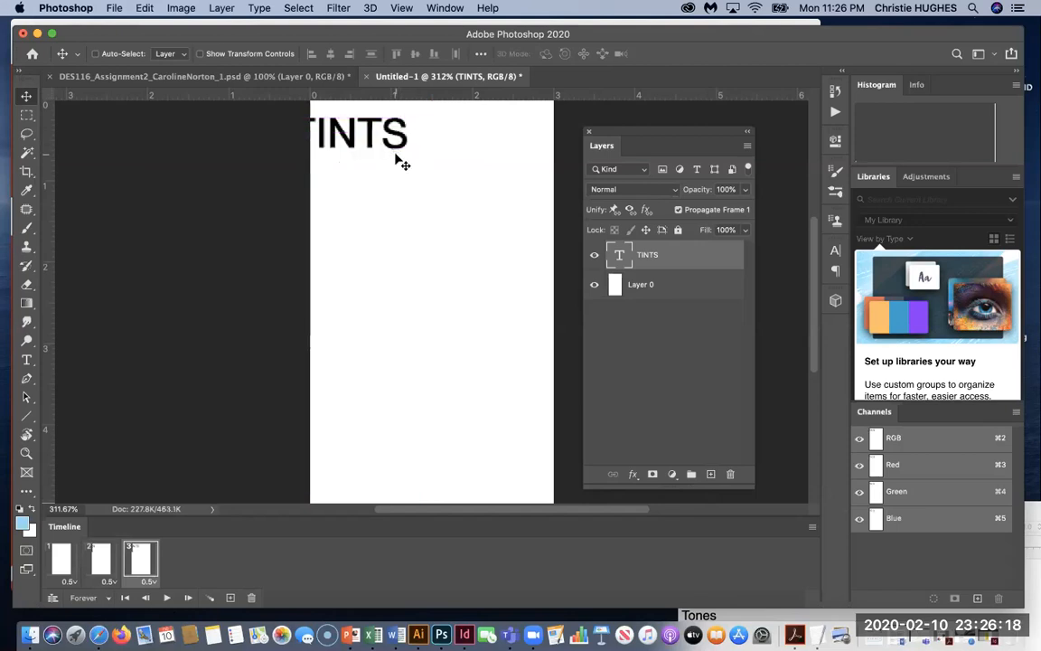
{"action": "left_click", "coordinate": [230, 598]}
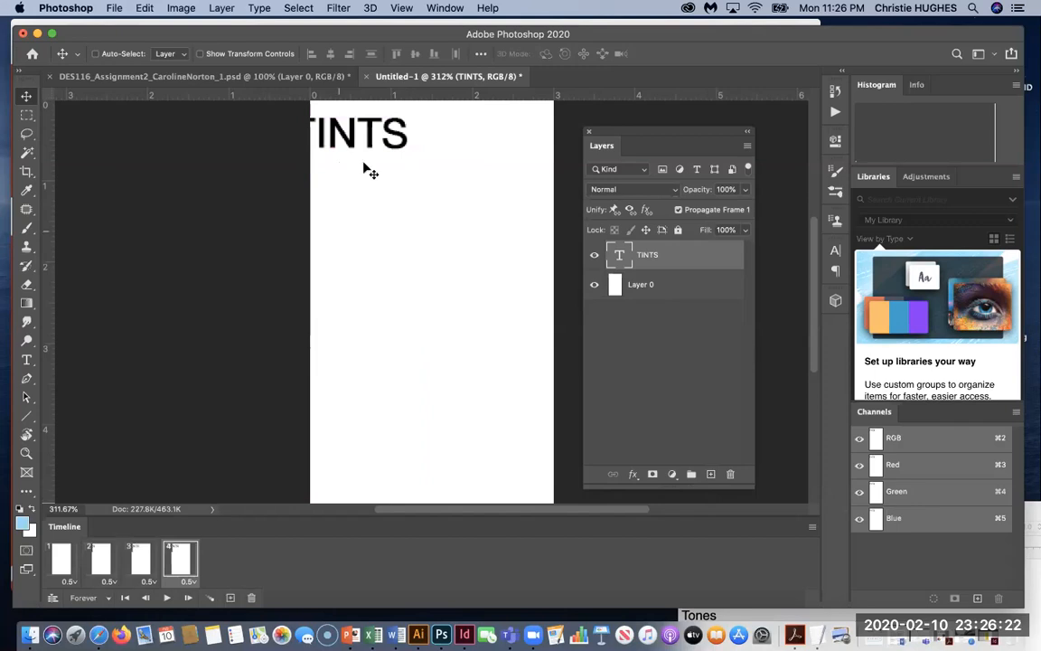
{"action": "left_click_drag", "start_coordinate": [346, 142], "coordinate": [380, 146]}
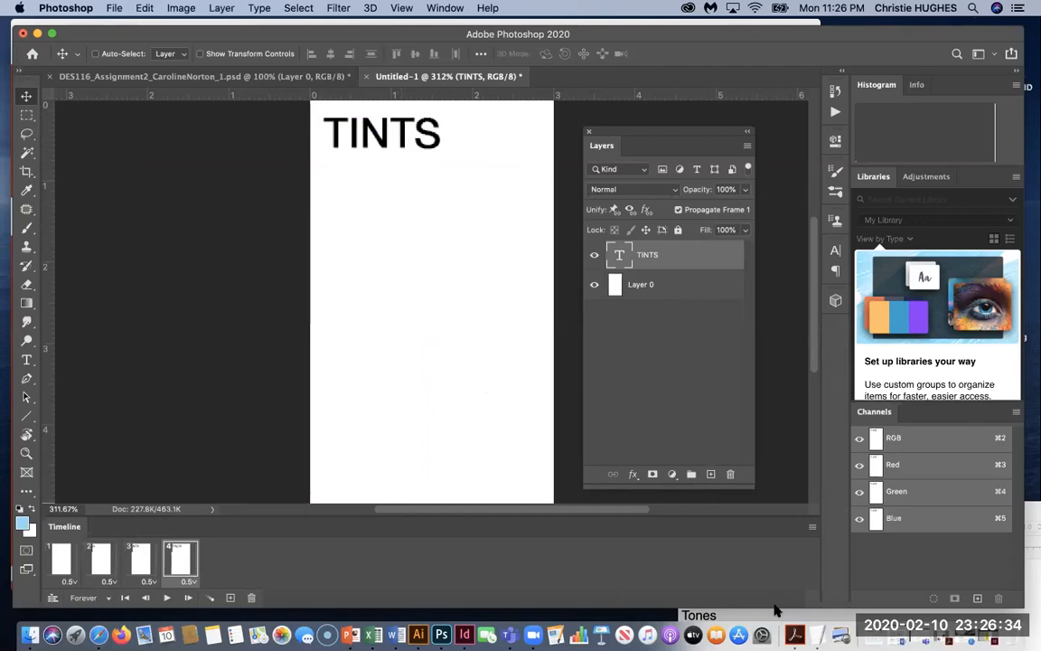
Copy the TextEdit line 'A usually slight or pale coloration of a hue.' and move the notes aside.
{"action": "left_click", "coordinate": [816, 634]}
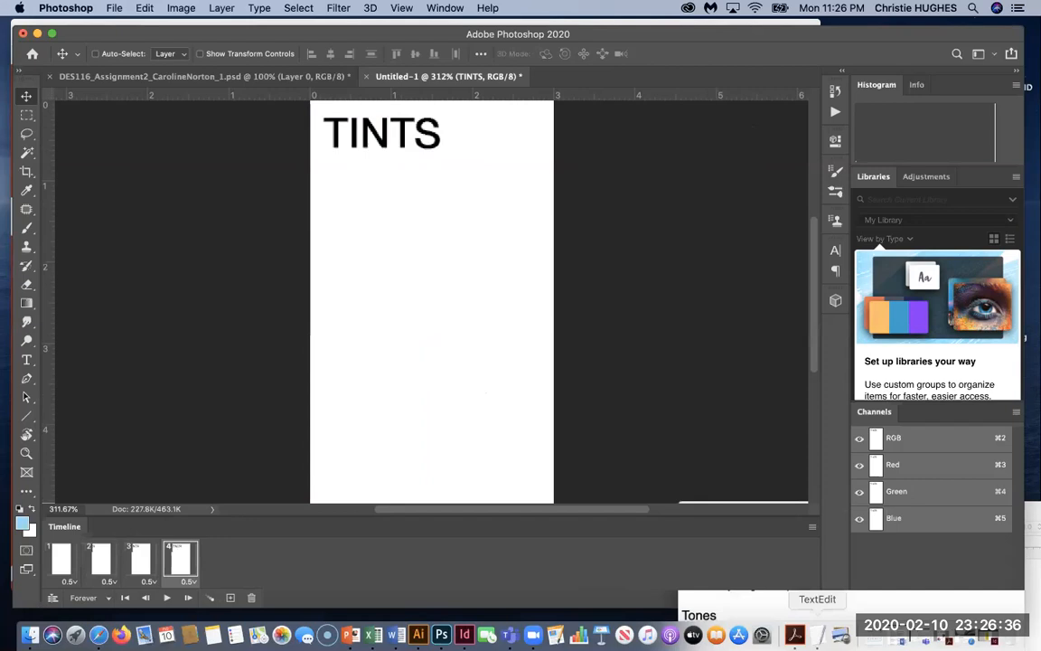
{"action": "left_click_drag", "start_coordinate": [810, 515], "coordinate": [769, 210]}
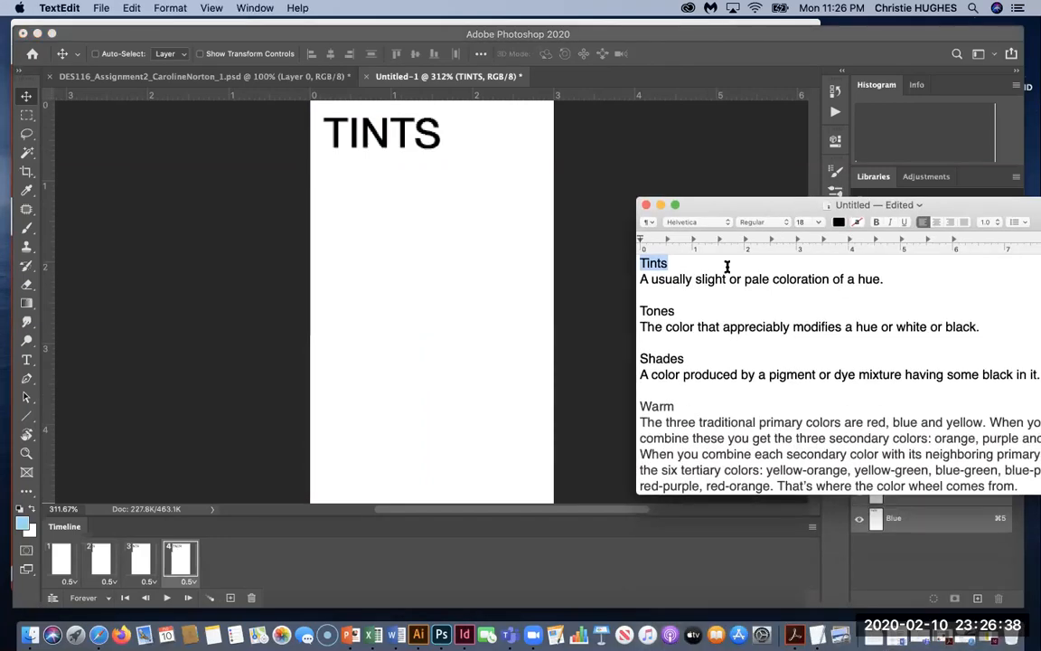
{"action": "triple_click", "coordinate": [688, 274]}
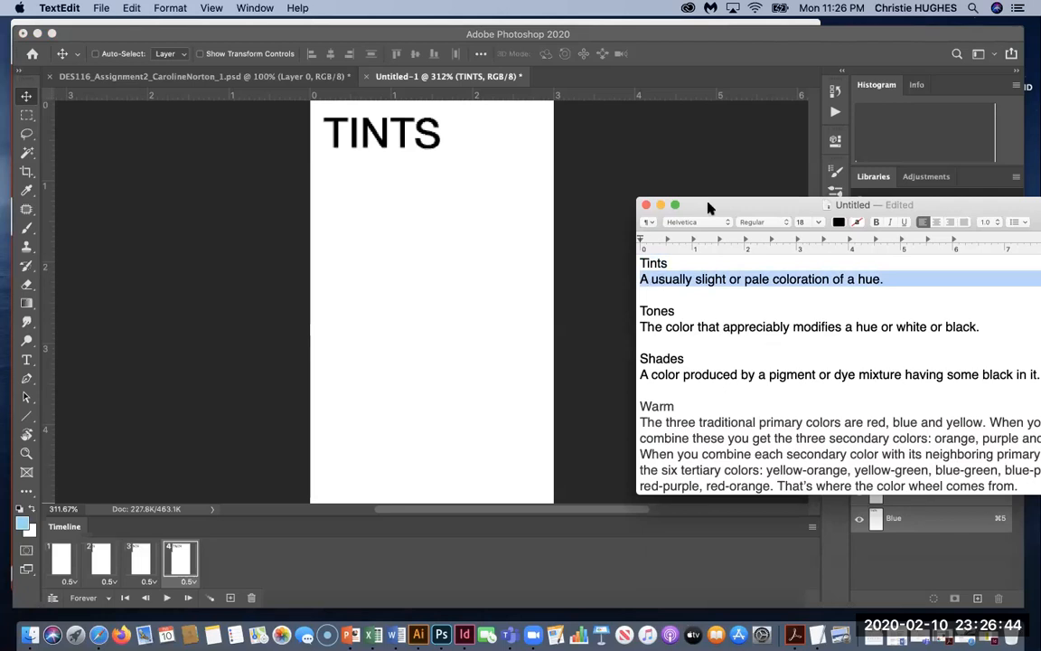
{"action": "left_click_drag", "start_coordinate": [705, 205], "coordinate": [700, 543]}
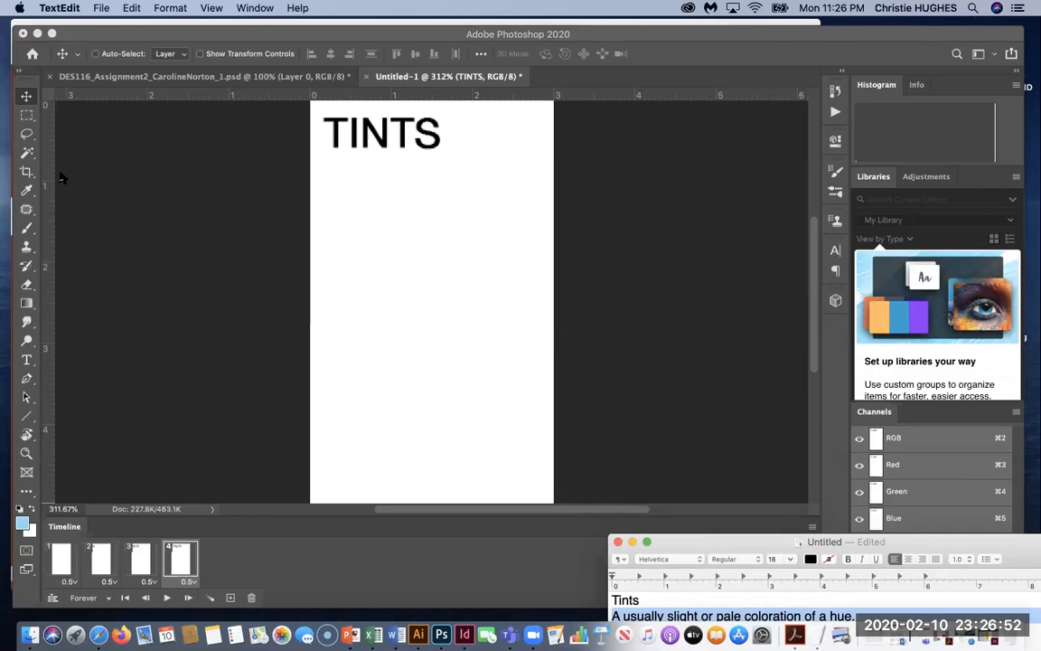
Add a new layer and paste the definition as a text line below TINTS.
{"action": "left_click", "coordinate": [292, 574]}
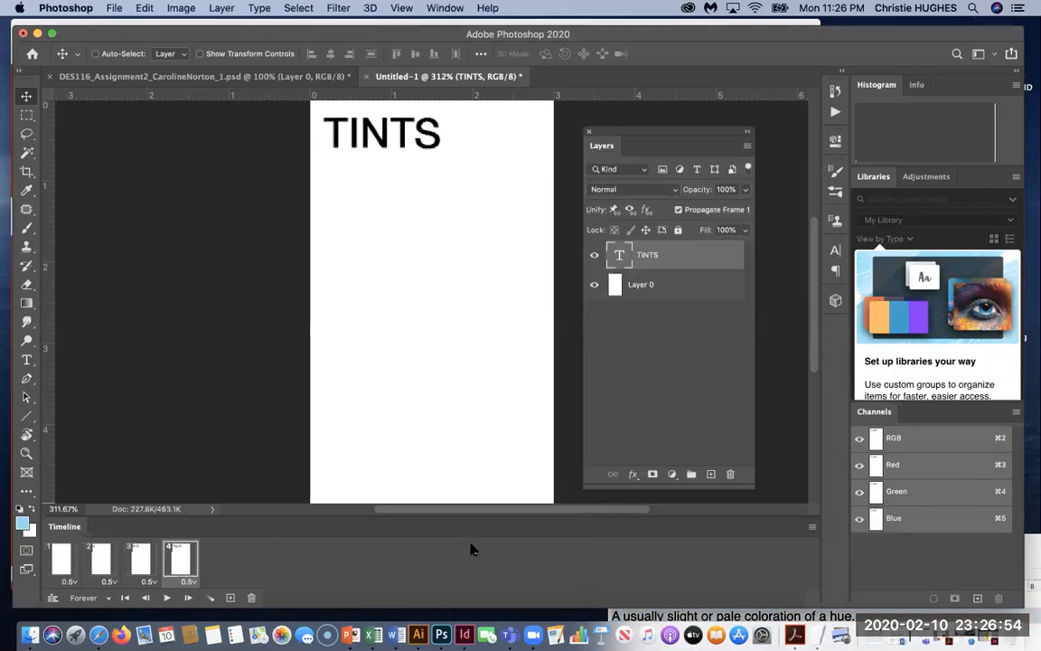
{"action": "left_click", "coordinate": [625, 358]}
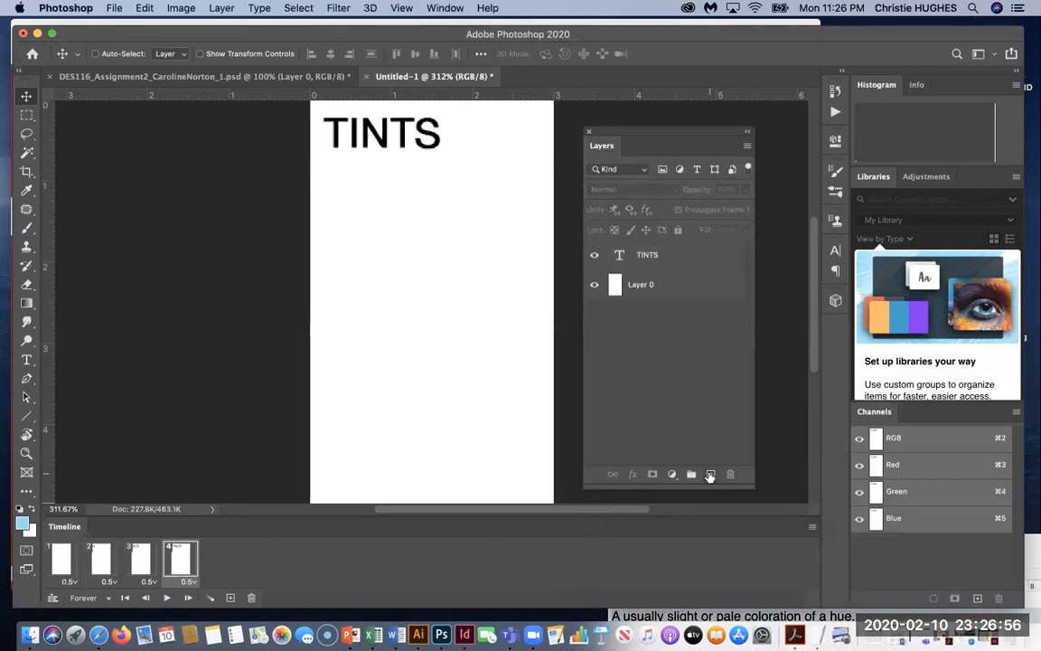
{"action": "left_click", "coordinate": [711, 474]}
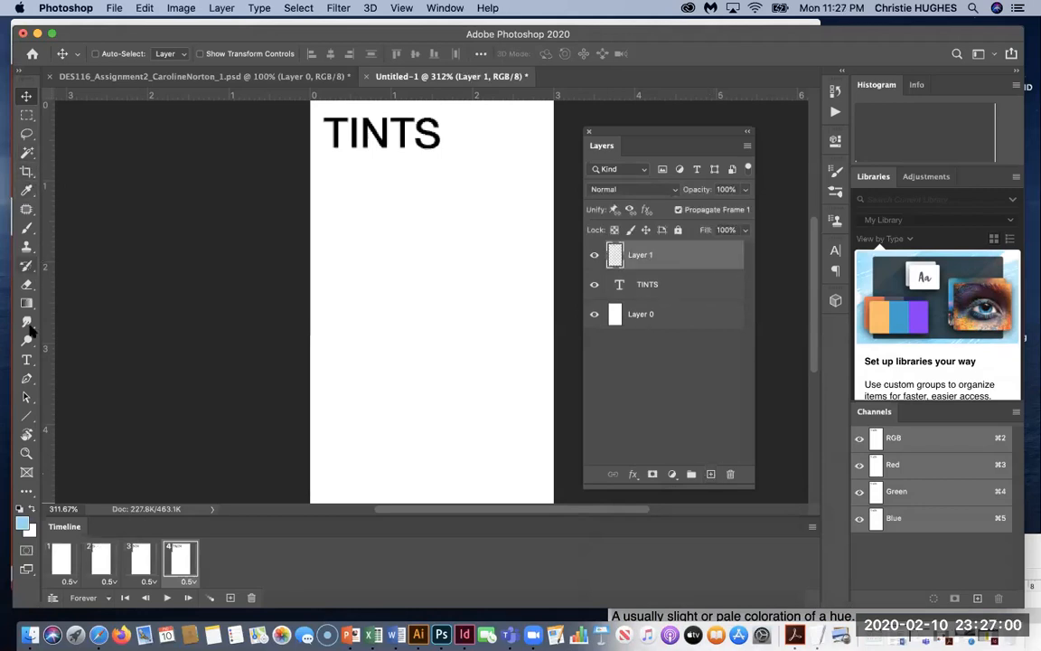
{"action": "left_click", "coordinate": [26, 360]}
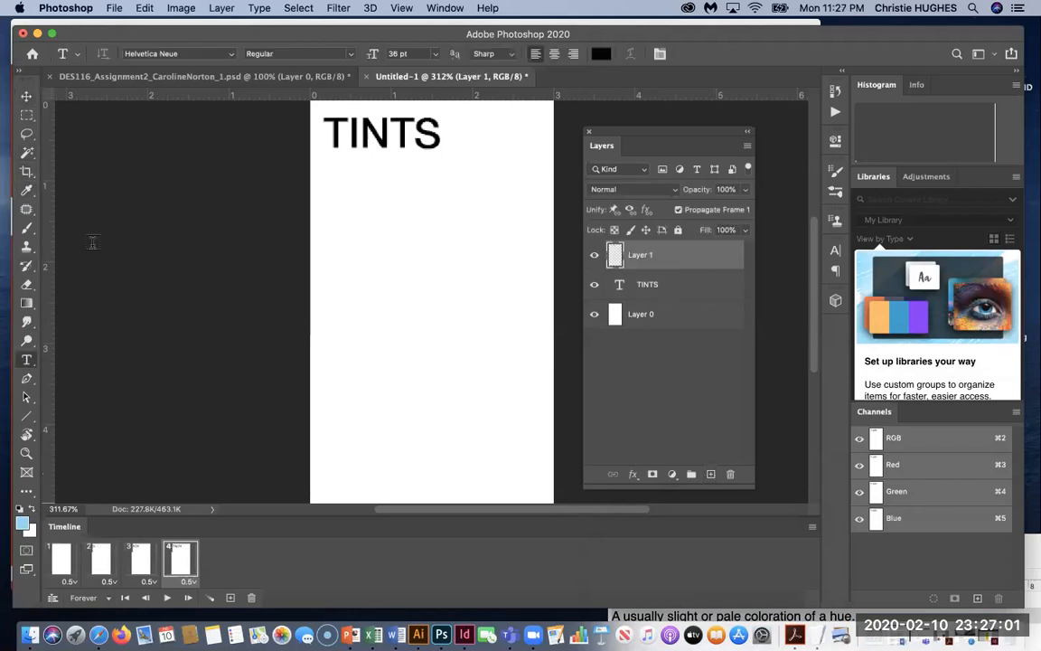
{"action": "left_click", "coordinate": [336, 172]}
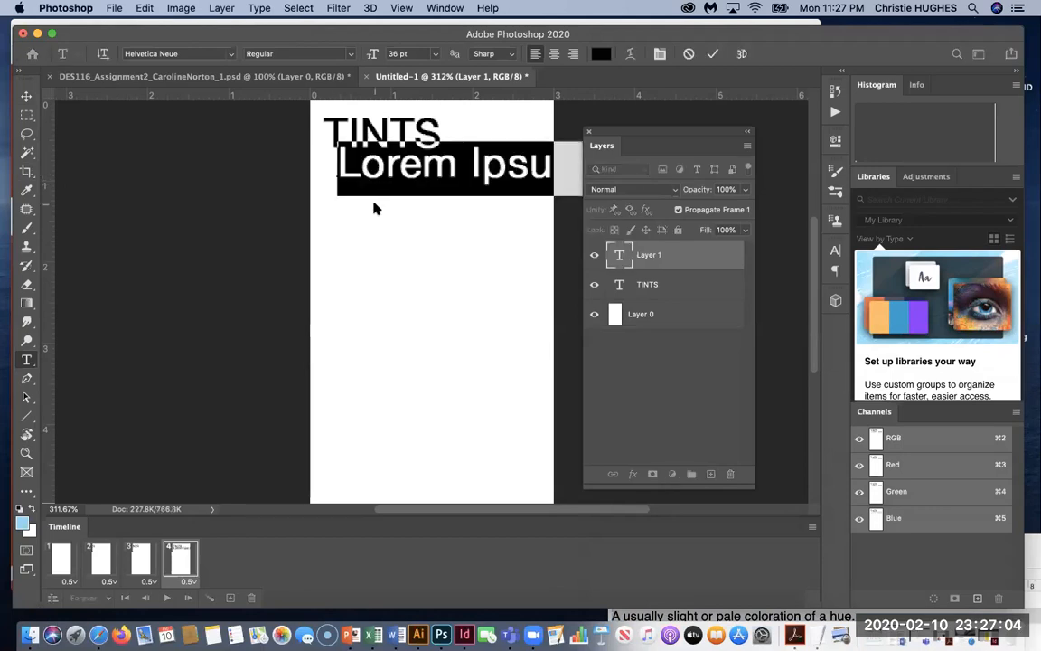
{"action": "left_click", "coordinate": [435, 54]}
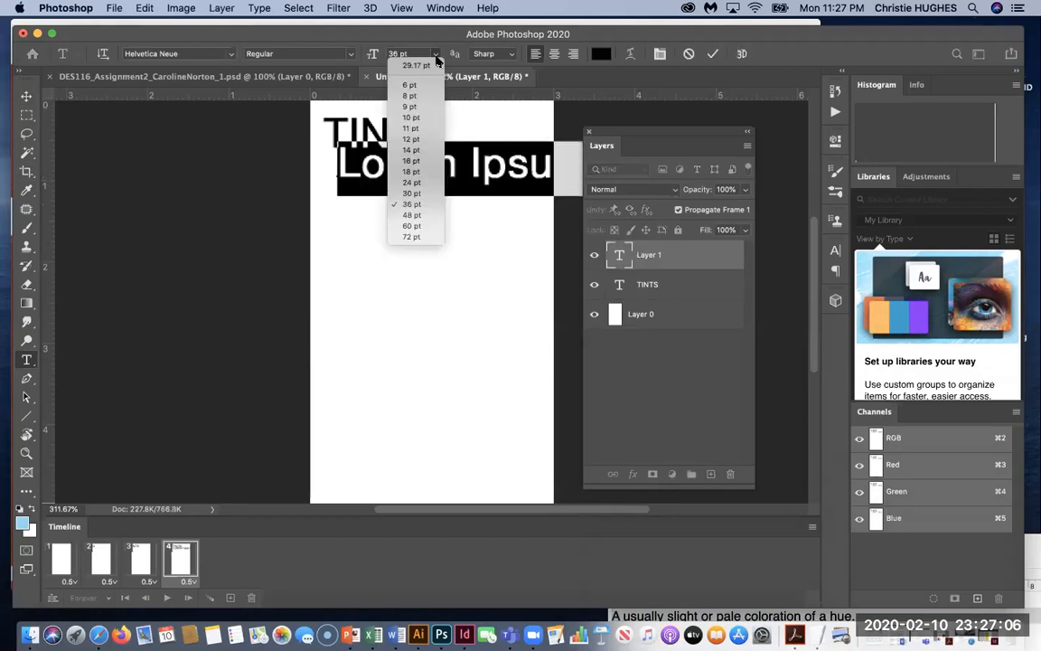
{"action": "left_click", "coordinate": [415, 140]}
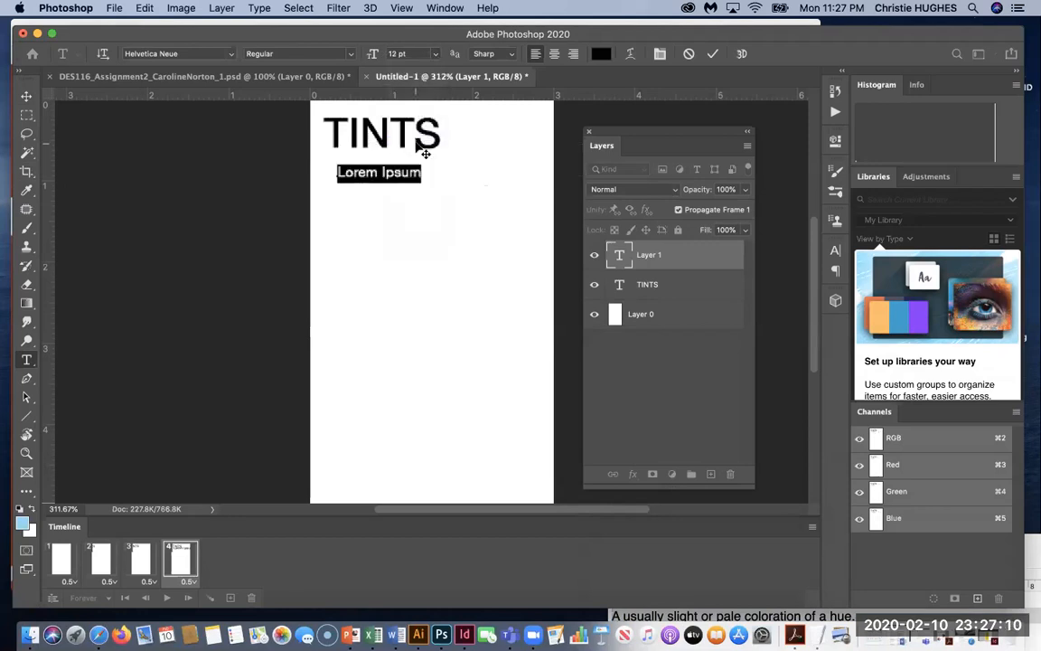
{"action": "type", "text": "A usually slight or pale coloration of a hue."}
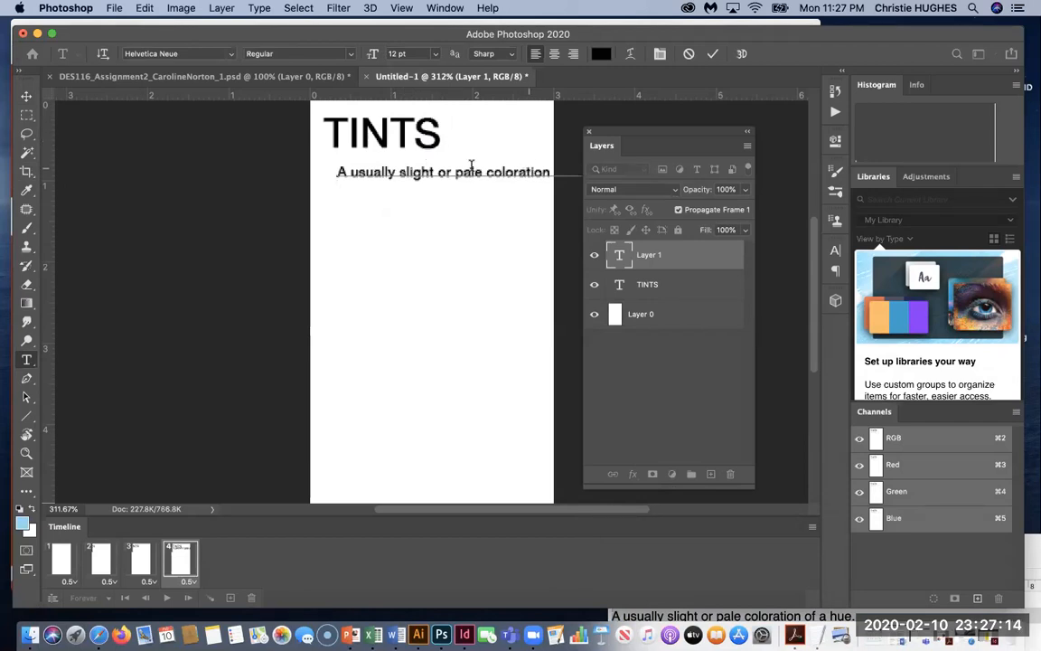
Make the definition 11 pt, break it before 'of', and nudge it under TINTS.
{"action": "left_click", "coordinate": [487, 171]}
{"action": "key", "text": "super+a"}
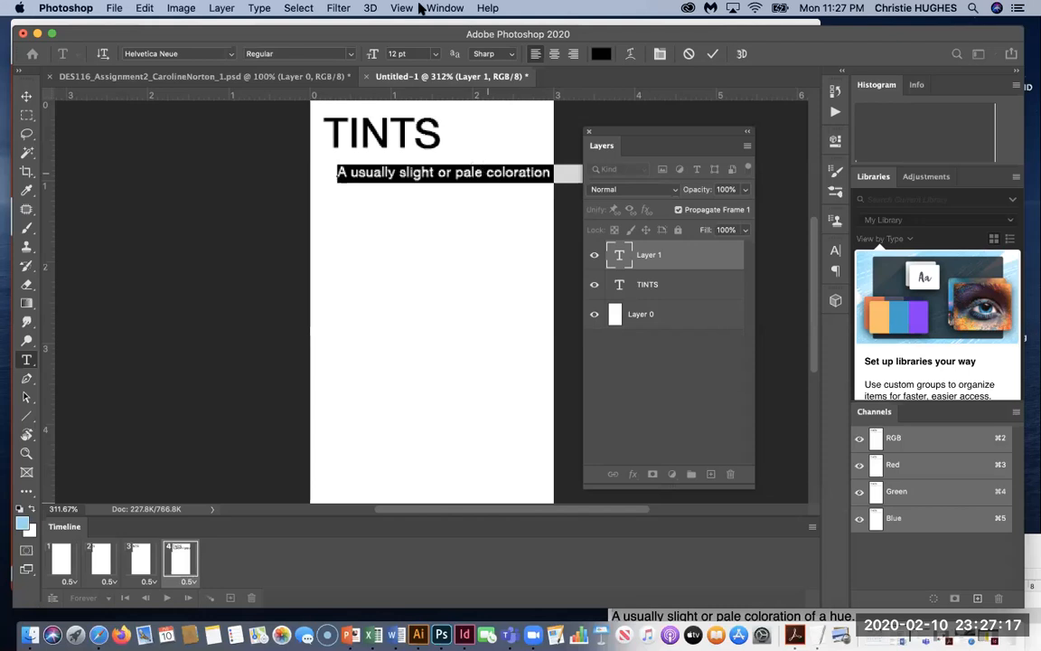
{"action": "left_click", "coordinate": [435, 56]}
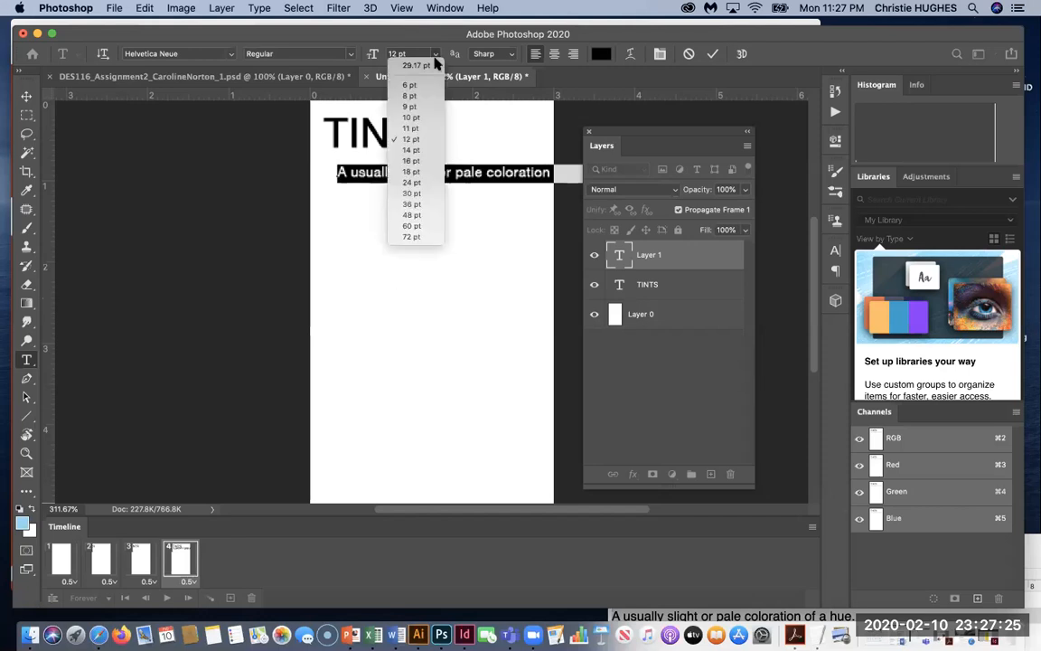
{"action": "left_click", "coordinate": [416, 131]}
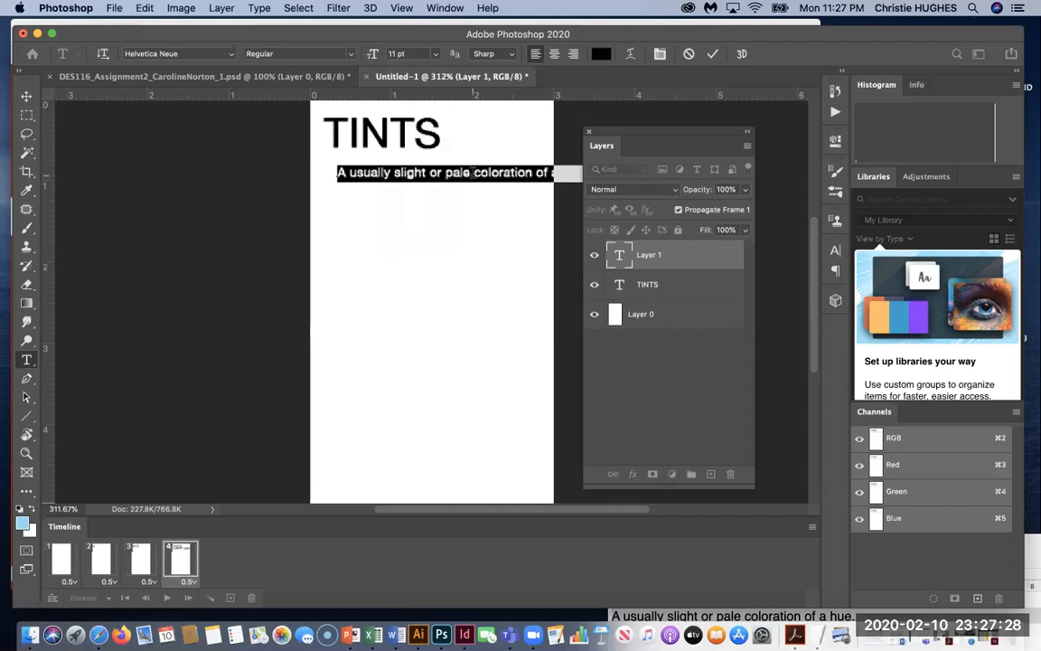
{"action": "left_click", "coordinate": [537, 172]}
{"action": "key", "text": "Return"}
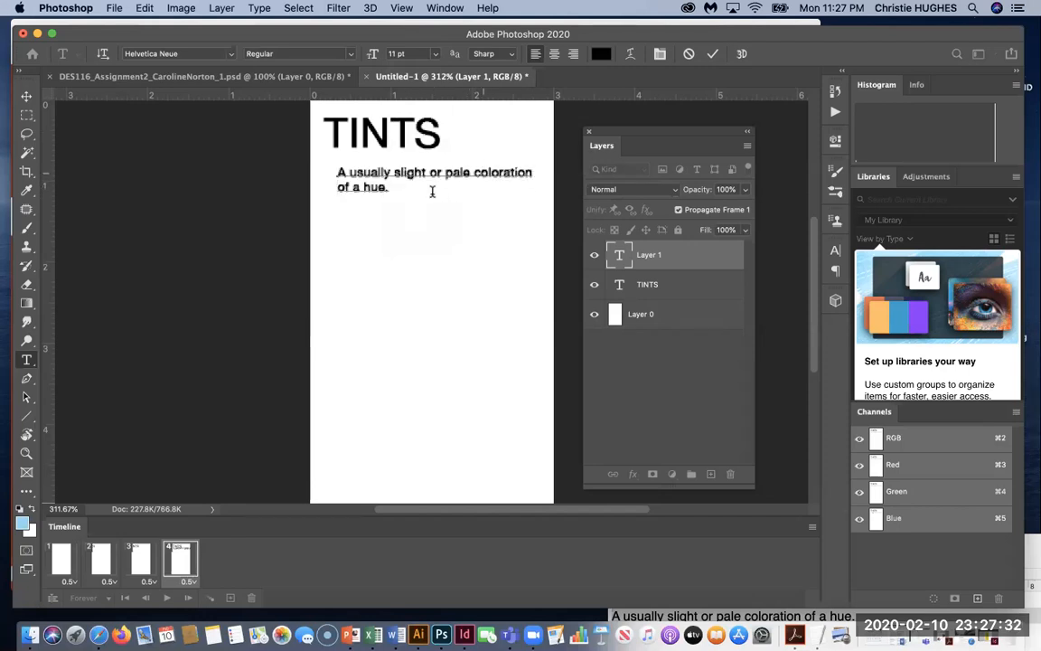
{"action": "key", "text": "Escape"}
{"action": "key", "text": "v"}
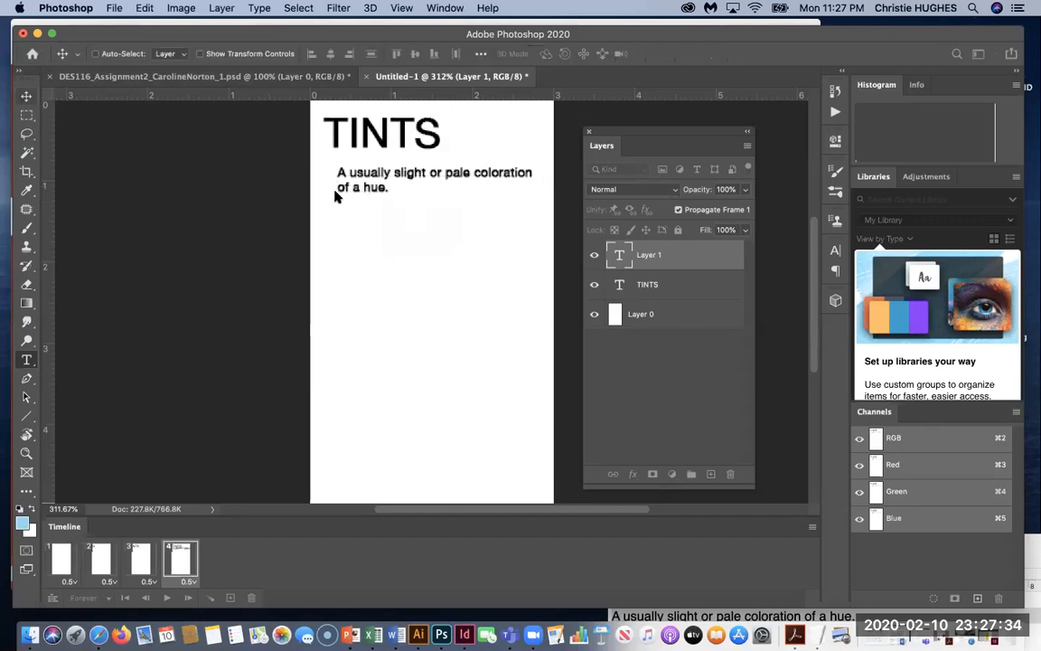
{"action": "left_click_drag", "start_coordinate": [411, 183], "coordinate": [403, 171]}
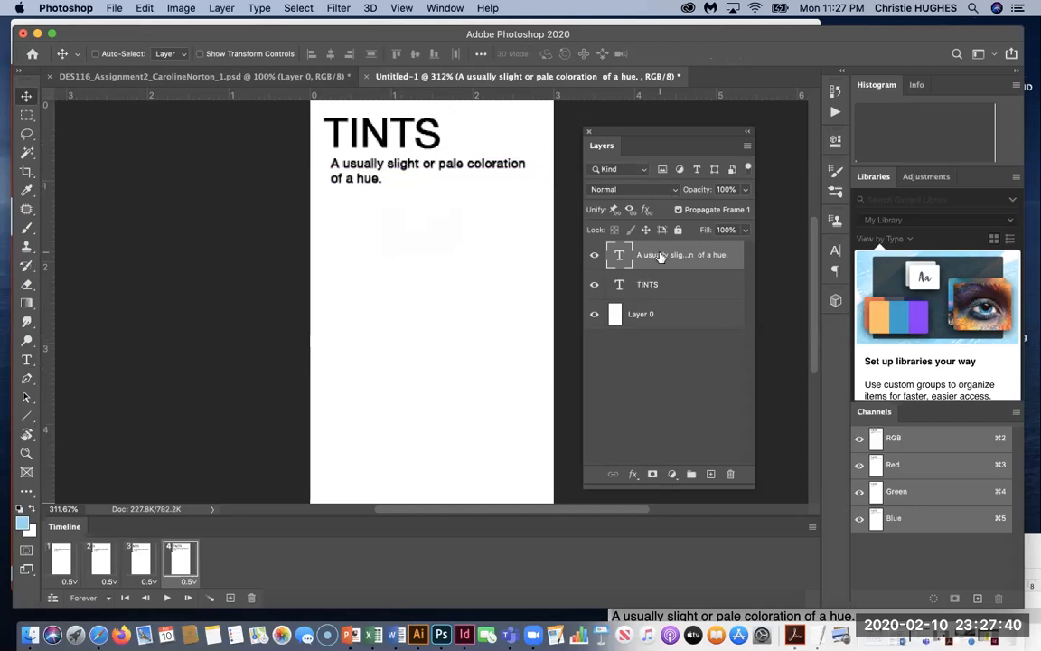
Hide the definition in frame 1, then add frame 5 with the definition shown under TINTS.
{"action": "left_click", "coordinate": [61, 562]}
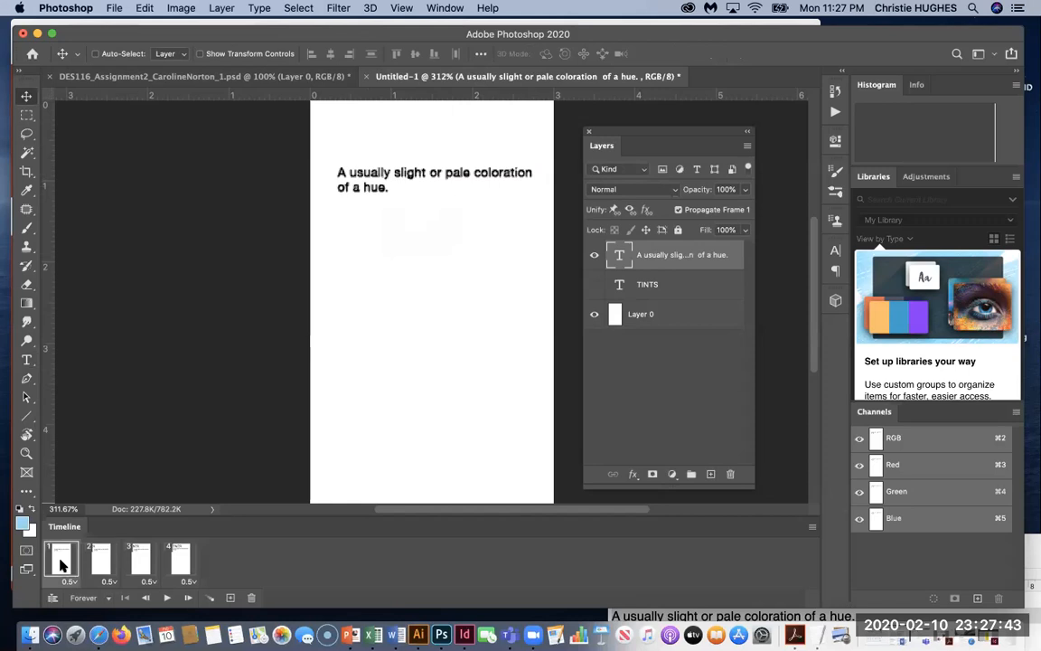
{"action": "left_click", "coordinate": [594, 255]}
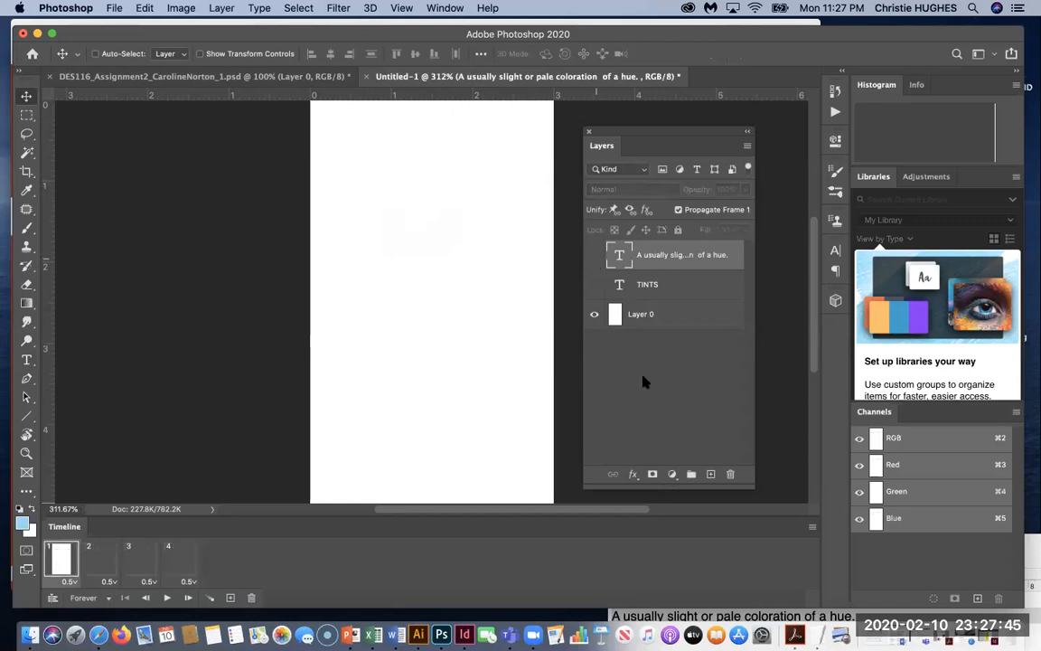
{"action": "left_click", "coordinate": [100, 575]}
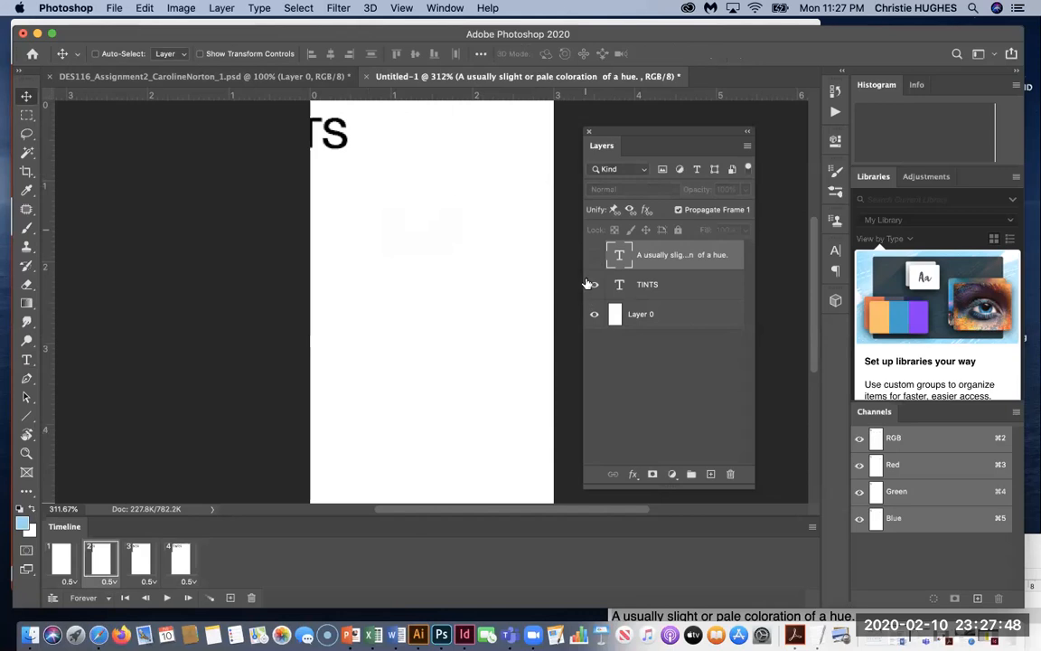
{"action": "left_click", "coordinate": [138, 558]}
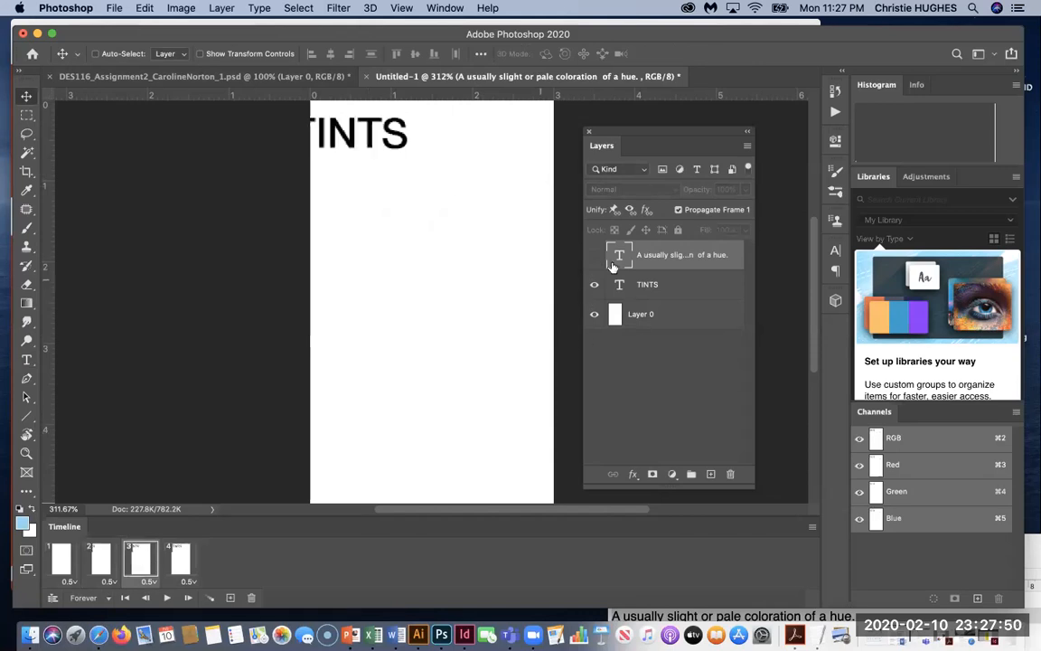
{"action": "left_click", "coordinate": [189, 550]}
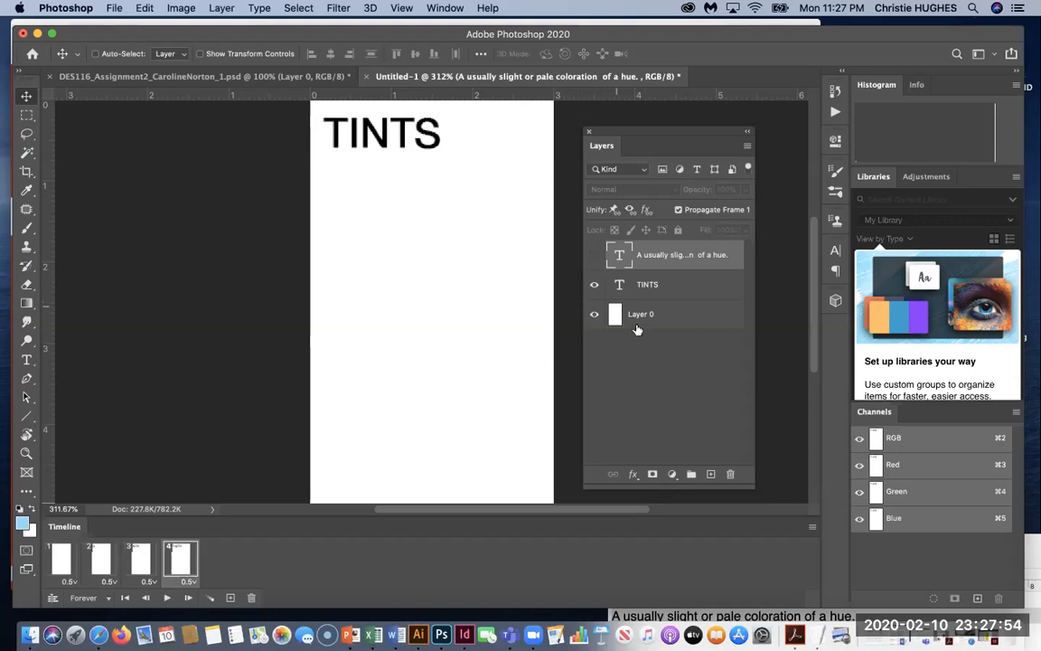
{"action": "left_click", "coordinate": [230, 599]}
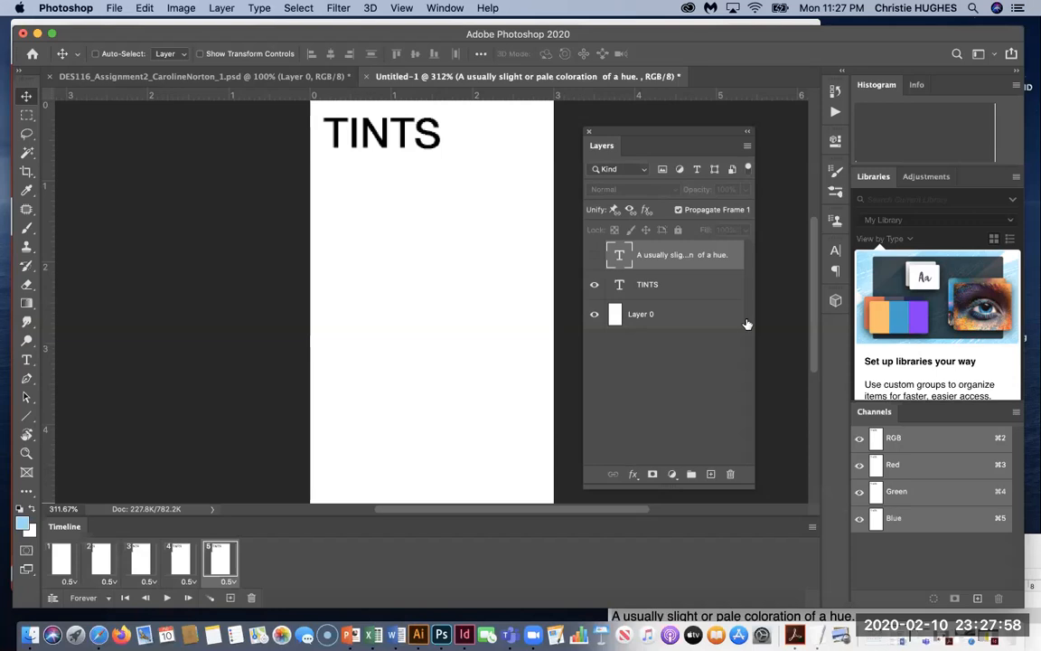
{"action": "left_click", "coordinate": [594, 255]}
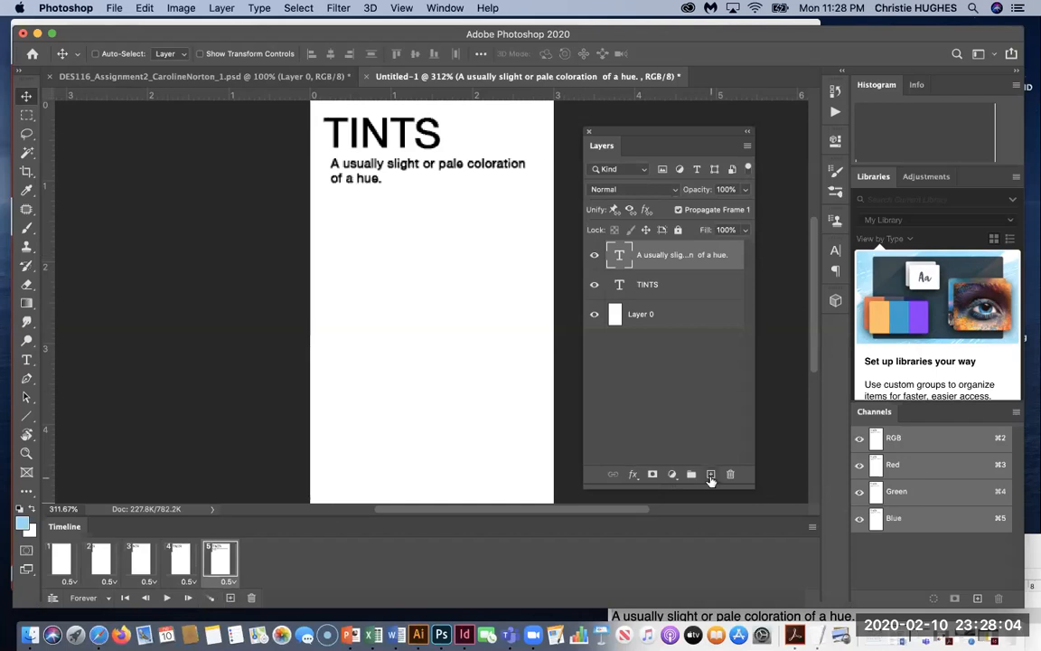
Add a new empty layer and rename Layer 0 'background' and the TINTS layer 'Headline'.
{"action": "left_click", "coordinate": [711, 475]}
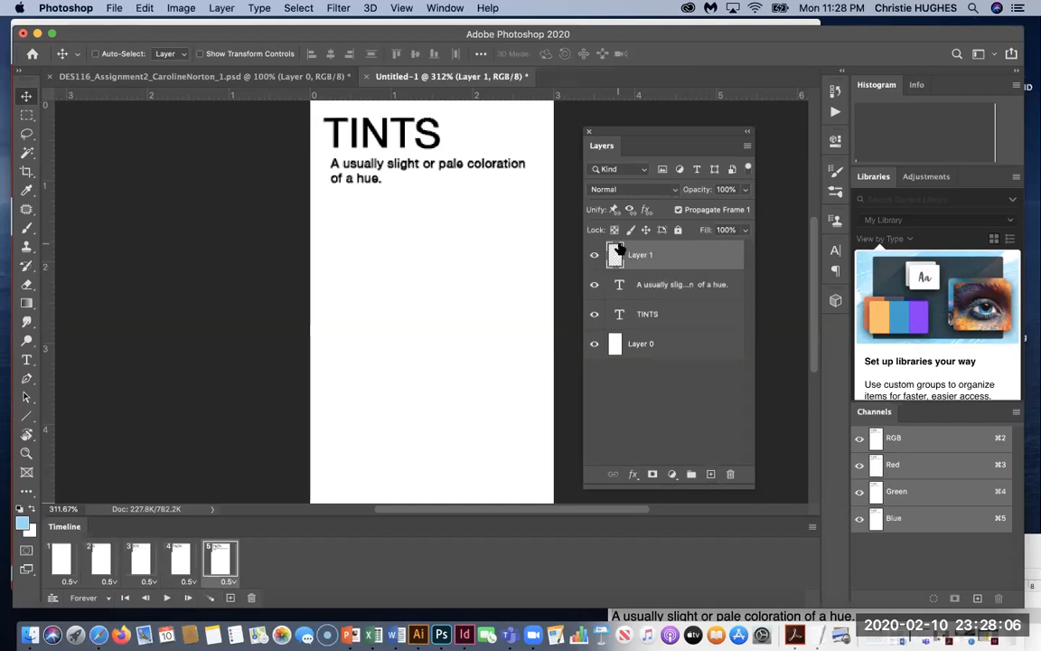
{"action": "left_click", "coordinate": [639, 349]}
{"action": "double_click", "coordinate": [639, 344]}
{"action": "type", "text": "background"}
{"action": "key", "text": "Return"}
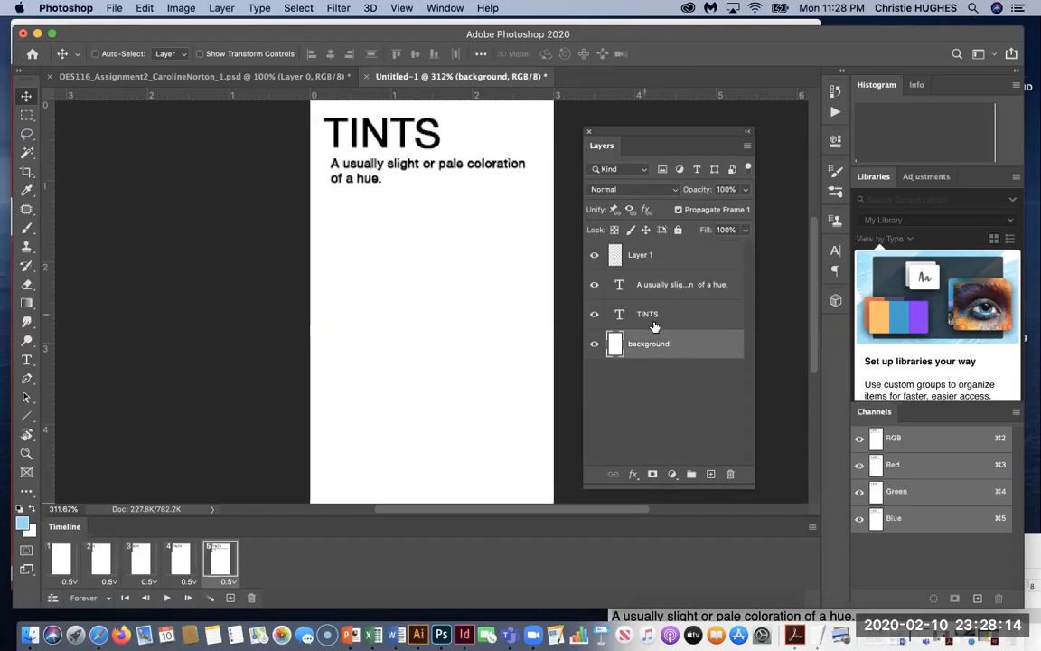
{"action": "left_click", "coordinate": [646, 317]}
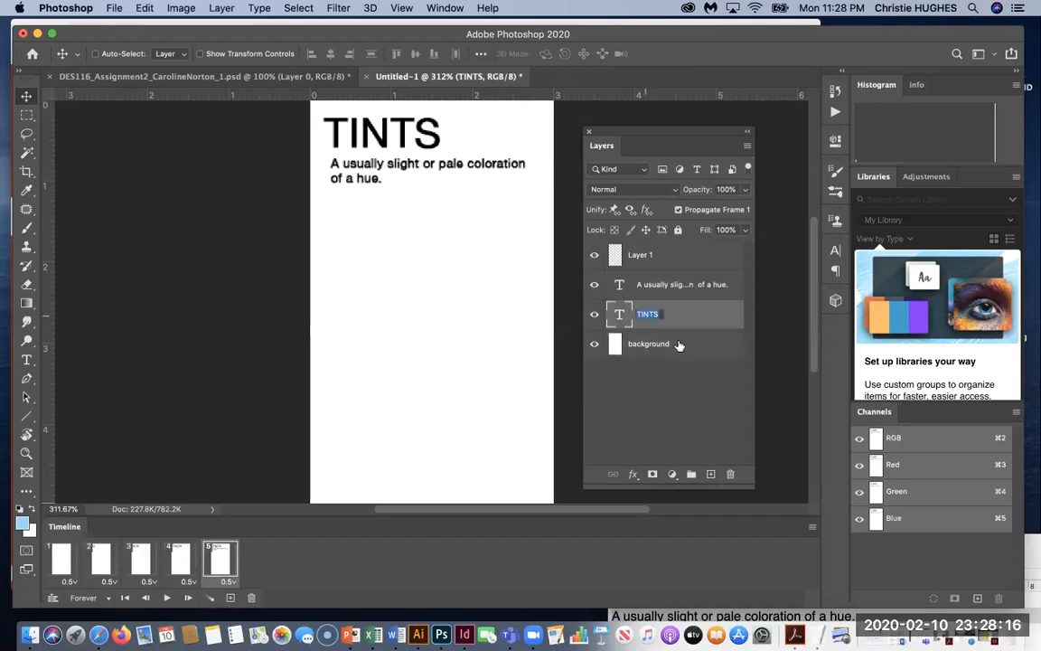
{"action": "type", "text": "Headline"}
{"action": "key", "text": "Return"}
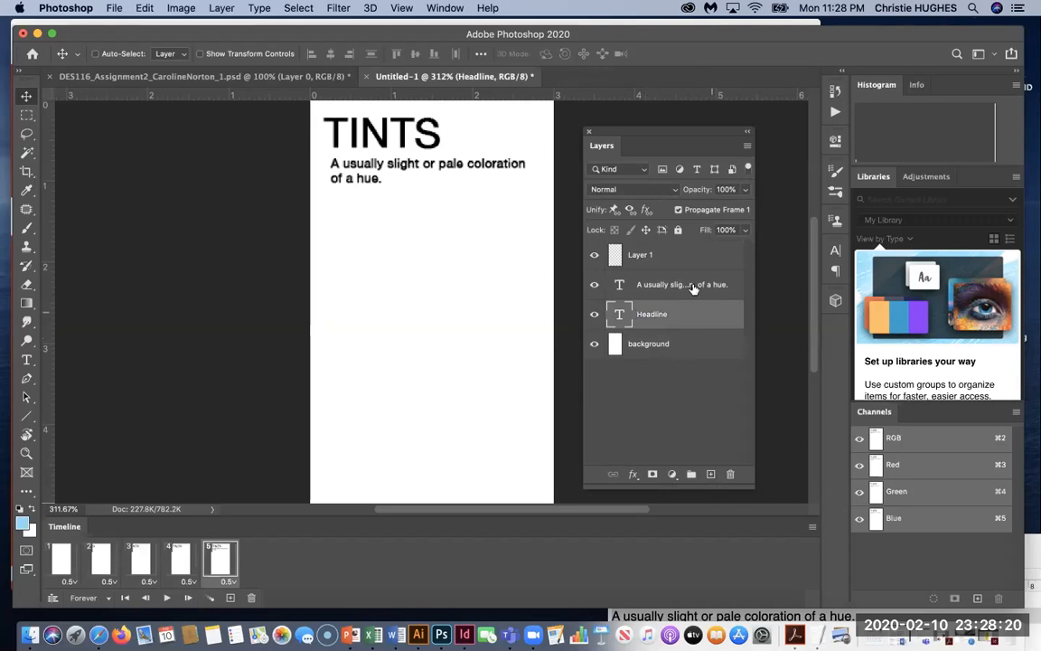
Rename the definition layer 'tagline/define' and the new Layer 1 'swatch 1'.
{"action": "double_click", "coordinate": [692, 288]}
{"action": "type", "text": "T"}
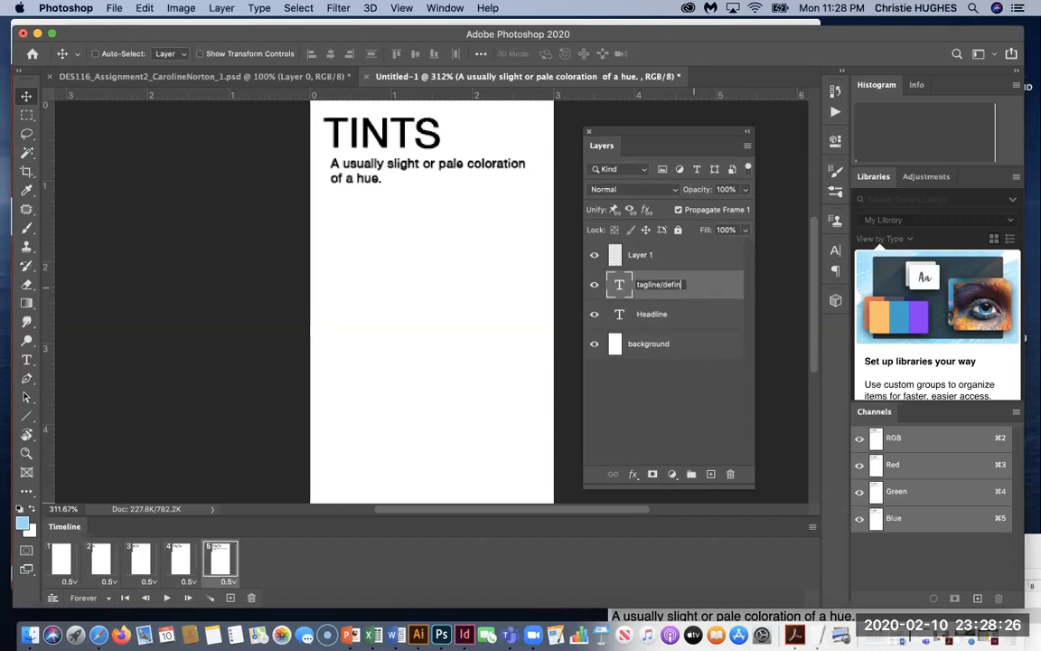
{"action": "key", "text": "Return"}
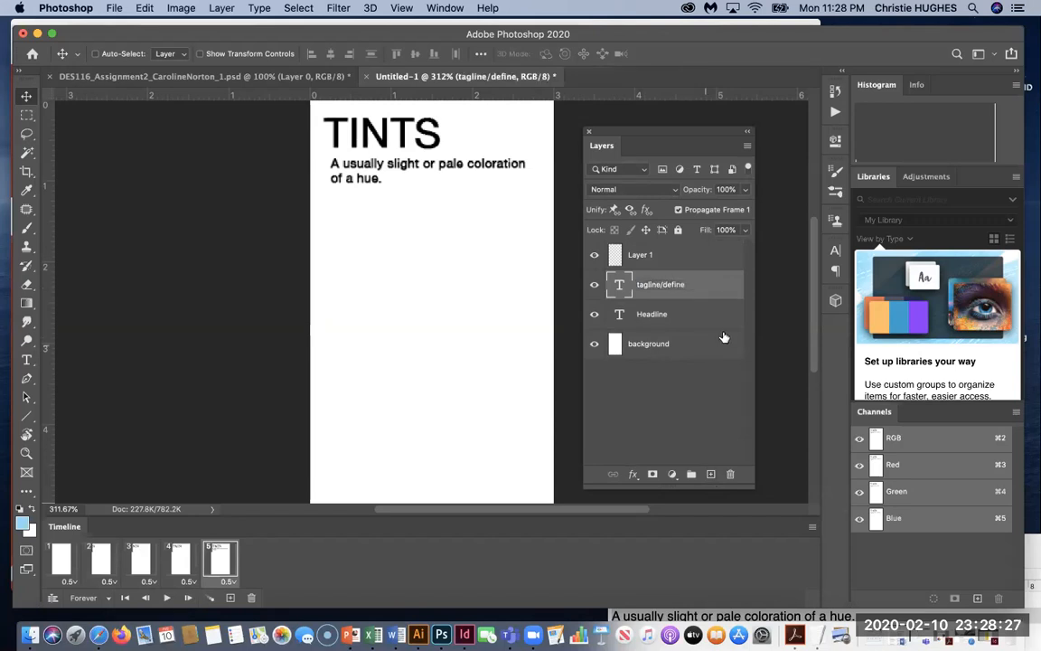
{"action": "double_click", "coordinate": [641, 256]}
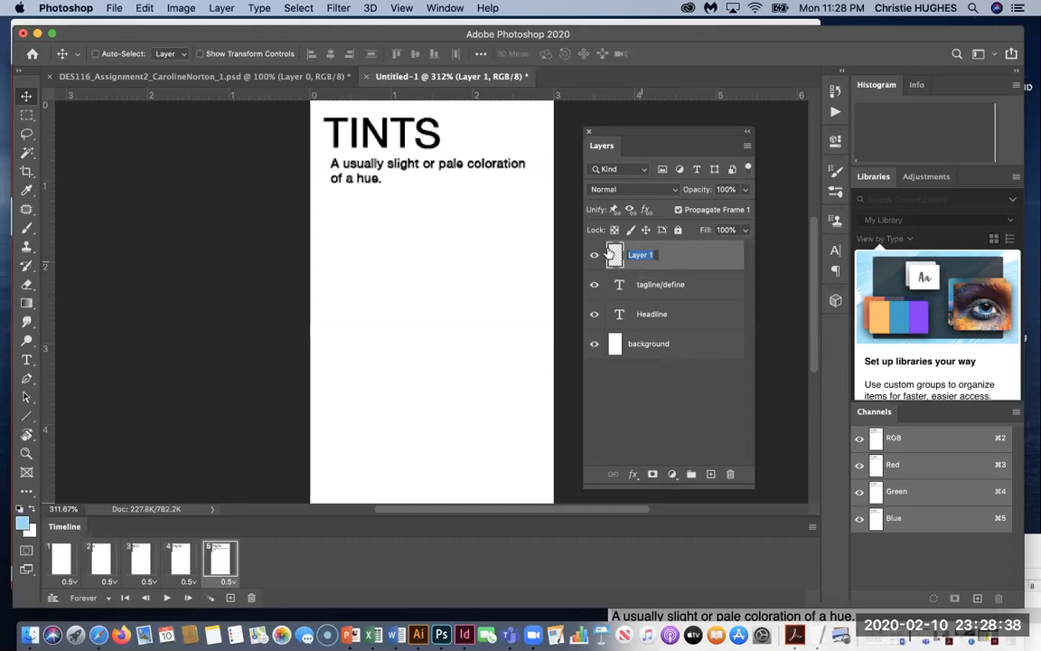
{"action": "left_click", "coordinate": [595, 252]}
{"action": "left_click", "coordinate": [596, 256]}
{"action": "left_click", "coordinate": [596, 257]}
{"action": "double_click", "coordinate": [640, 254]}
{"action": "key", "text": "BackSpace"}
{"action": "key", "text": "Return"}
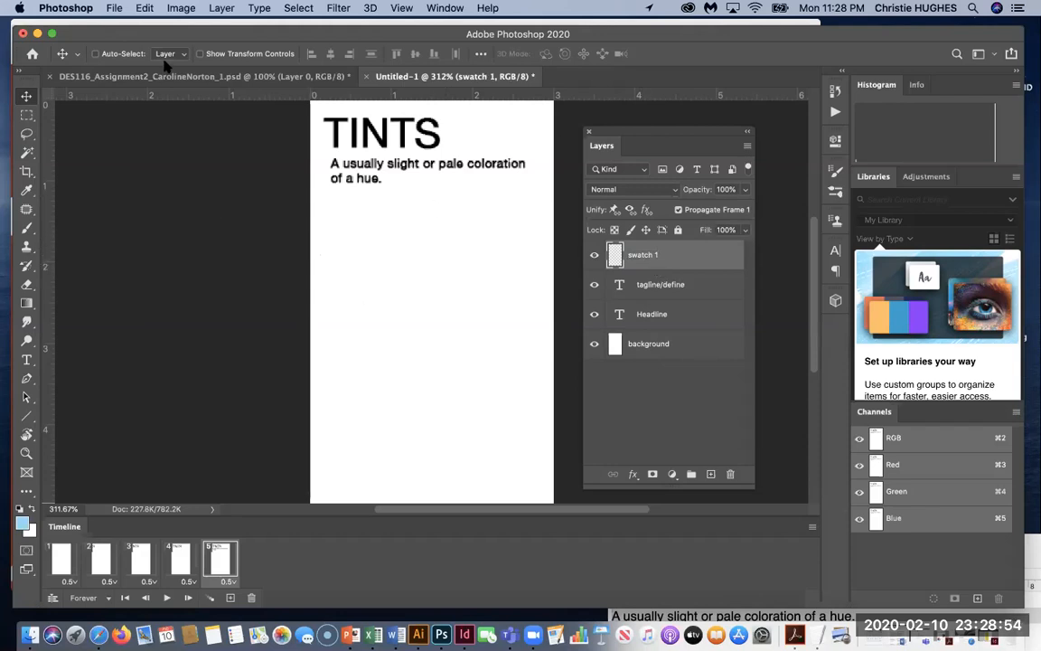
Select a square below the definition and set the foreground colour to blue 00aeef (C 100).
{"action": "left_click_drag", "start_coordinate": [597, 286], "coordinate": [594, 257]}
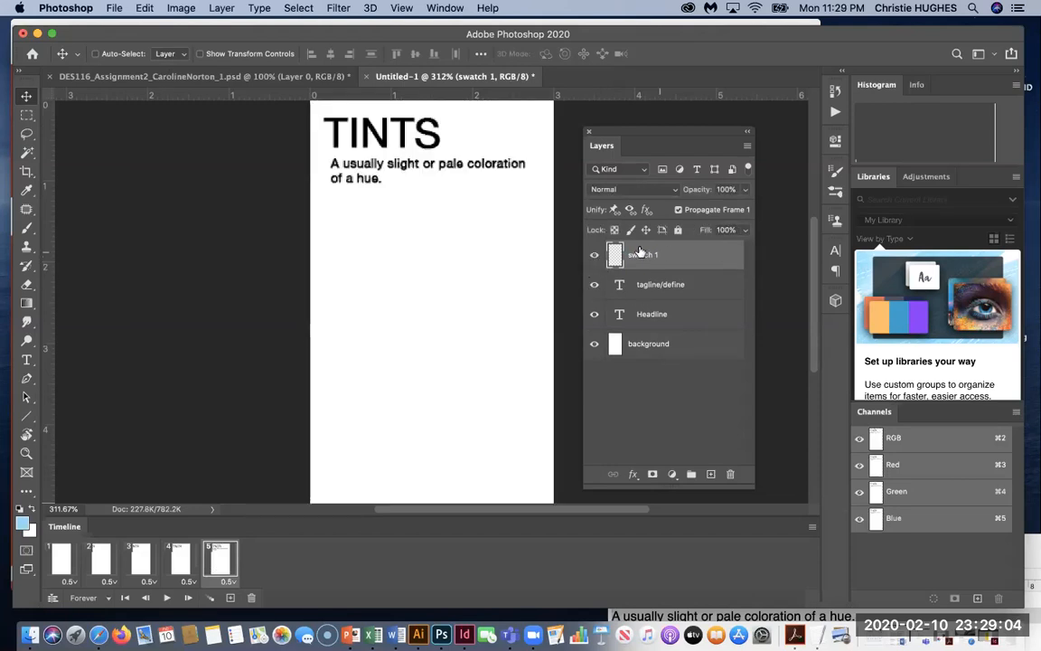
{"action": "left_click", "coordinate": [27, 116]}
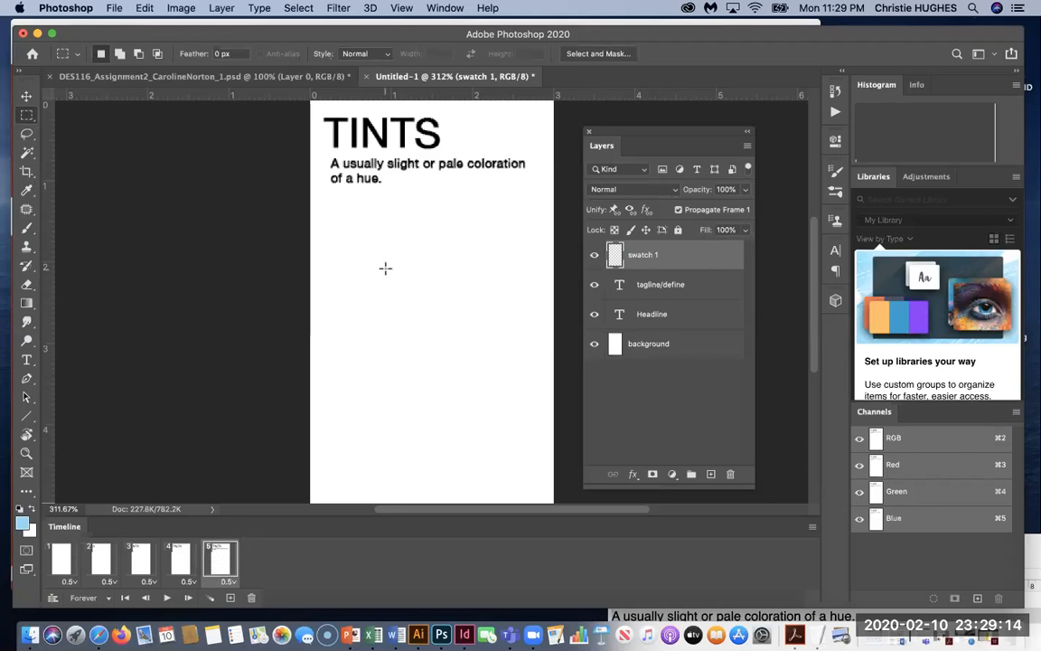
{"action": "left_click_drag", "start_coordinate": [332, 209], "coordinate": [401, 283]}
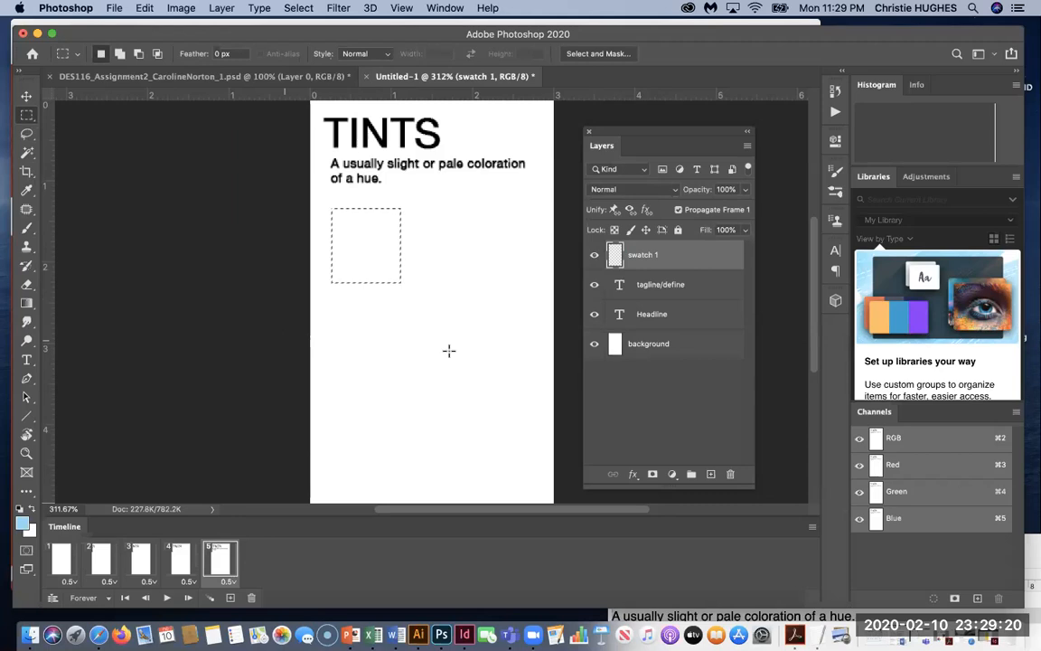
{"action": "left_click", "coordinate": [22, 522]}
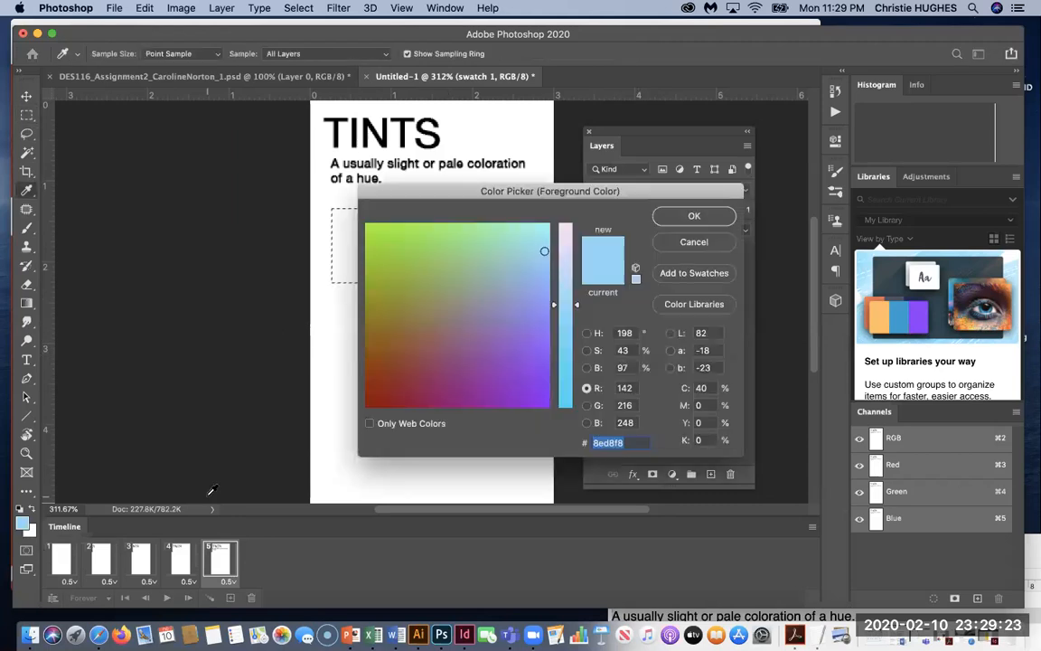
{"action": "left_click", "coordinate": [706, 388]}
{"action": "type", "text": "100"}
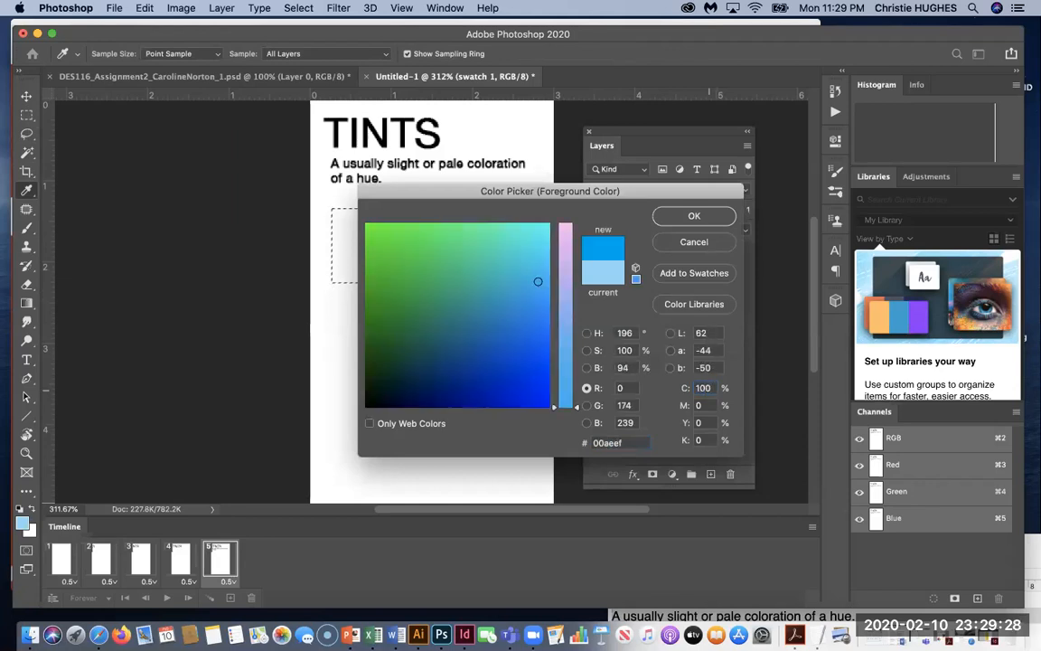
{"action": "key", "text": "Return"}
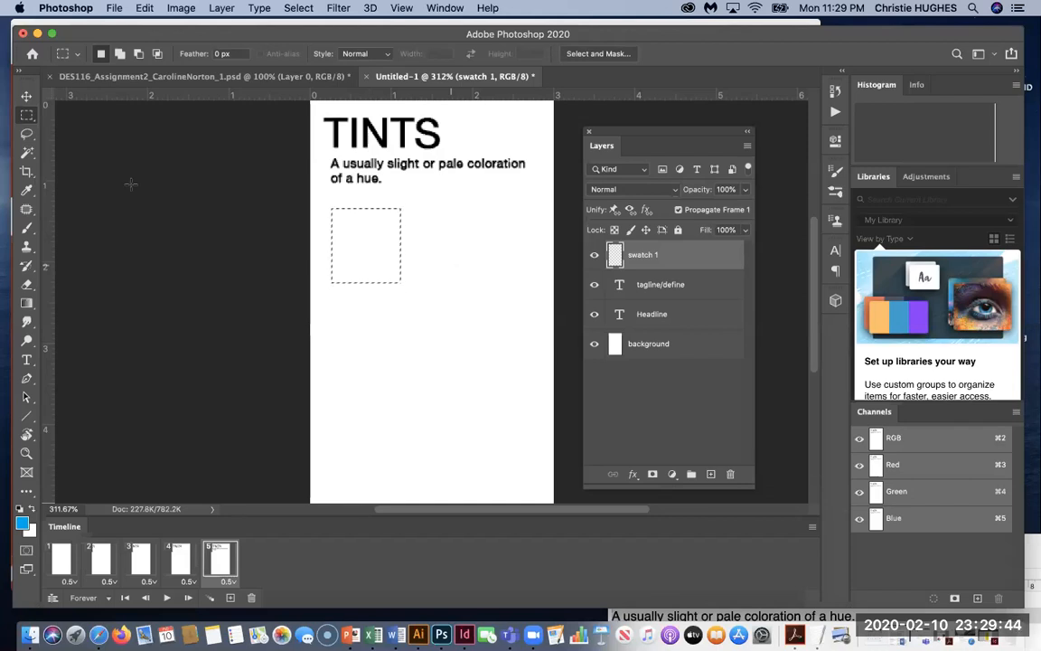
{"action": "key", "text": "v"}
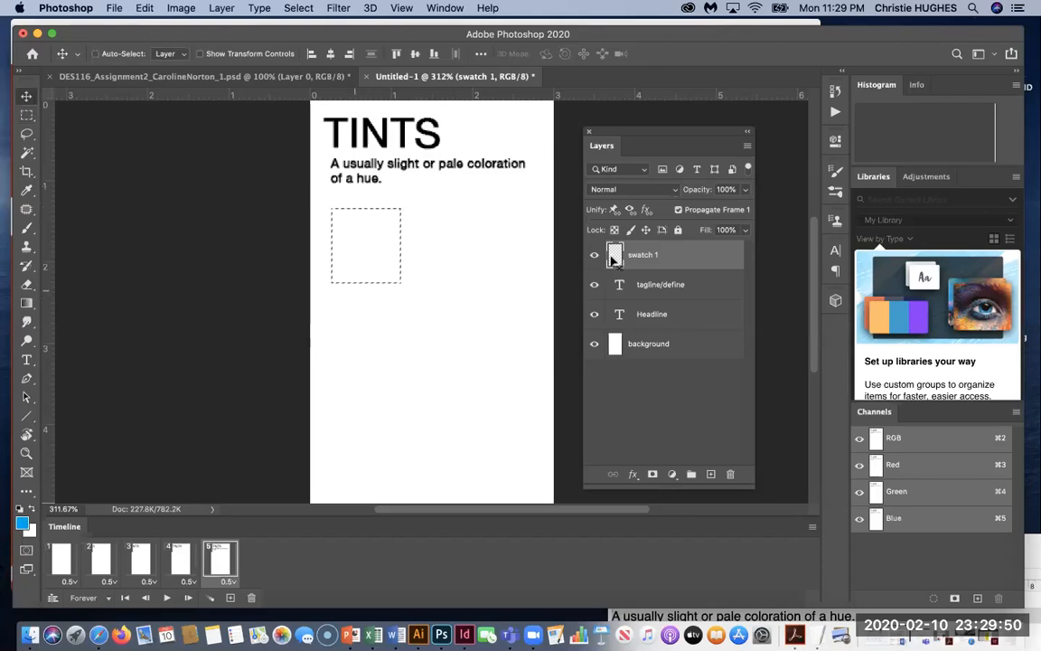
Fill the square selection on swatch 1 with the blue foreground colour, then deselect.
{"action": "left_click", "coordinate": [144, 8]}
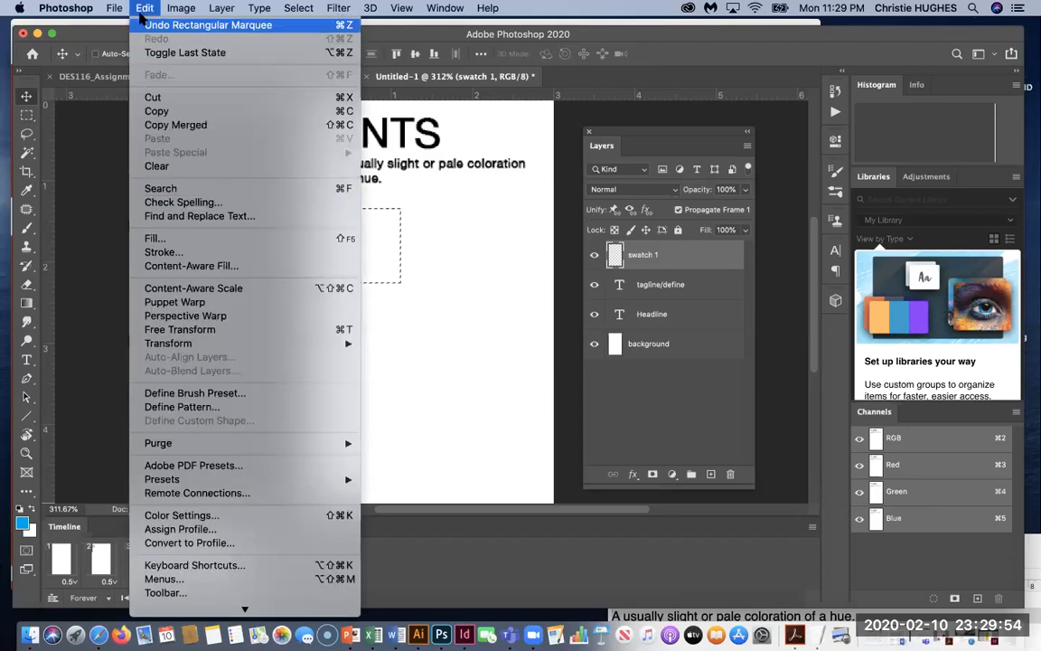
{"action": "left_click", "coordinate": [142, 11]}
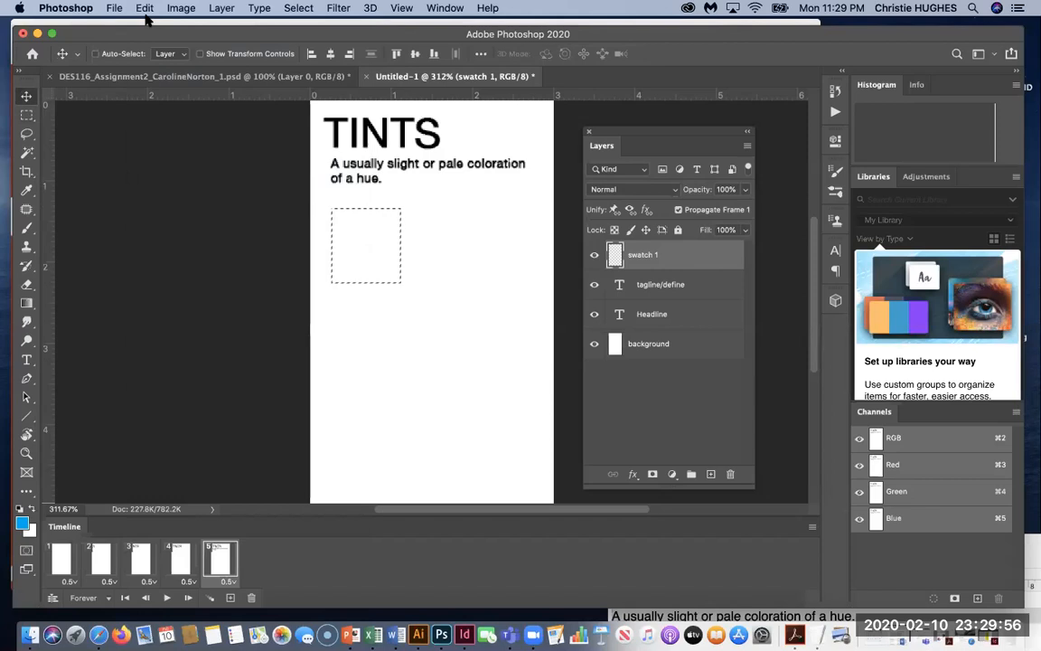
{"action": "key", "text": "alt+BackSpace"}
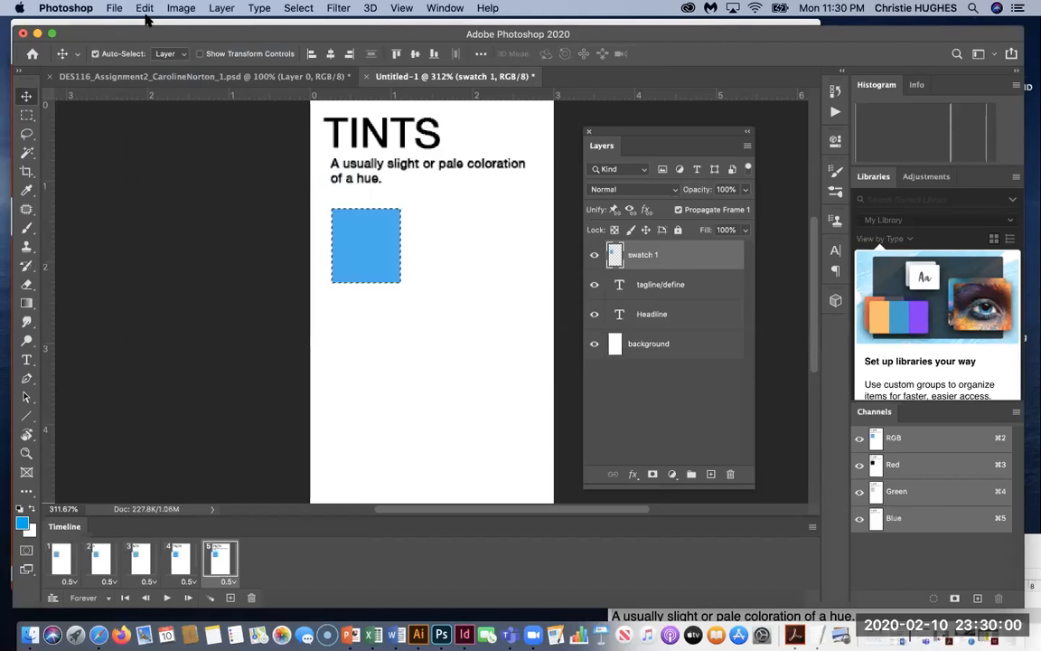
{"action": "key", "text": "super+d"}
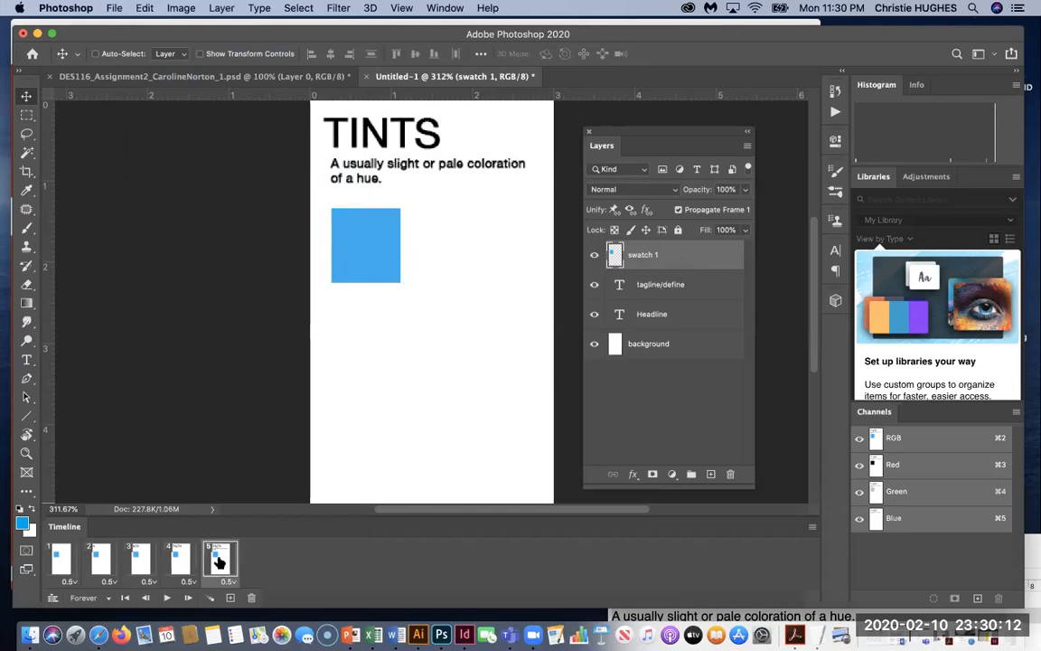
Hide the blue swatch in frame 1 and step through frames 2–5.
{"action": "left_click", "coordinate": [56, 558]}
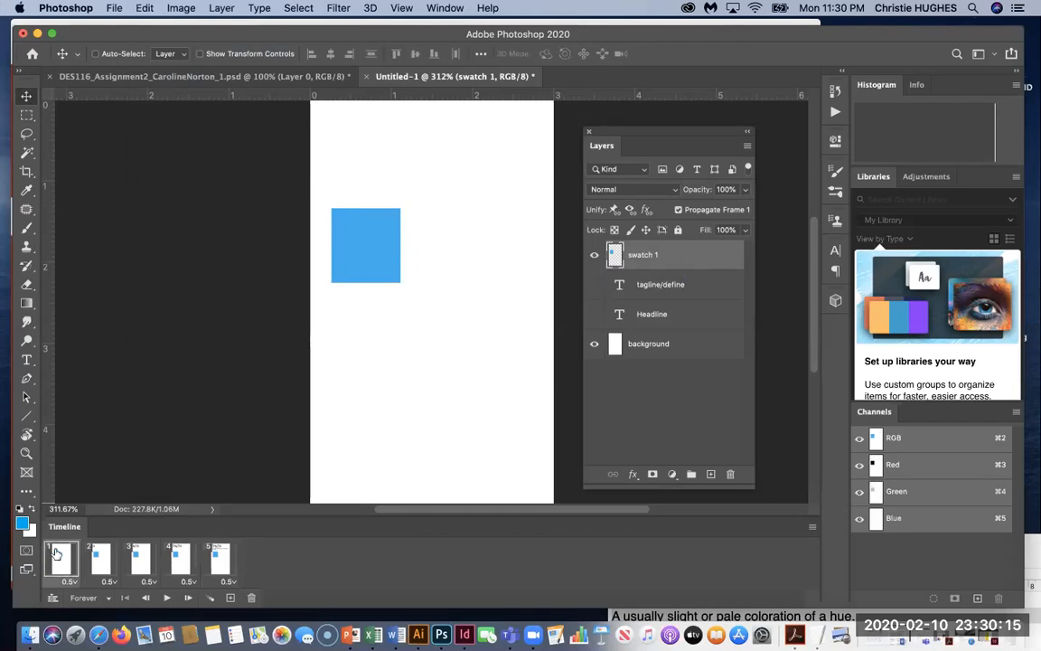
{"action": "left_click", "coordinate": [593, 255]}
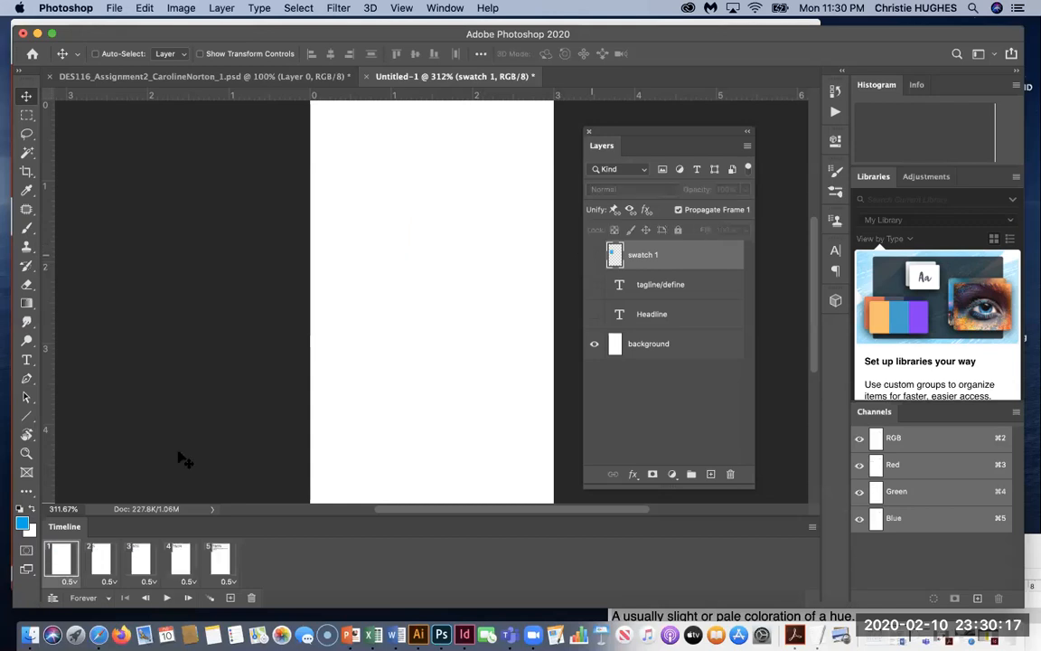
{"action": "left_click", "coordinate": [94, 560]}
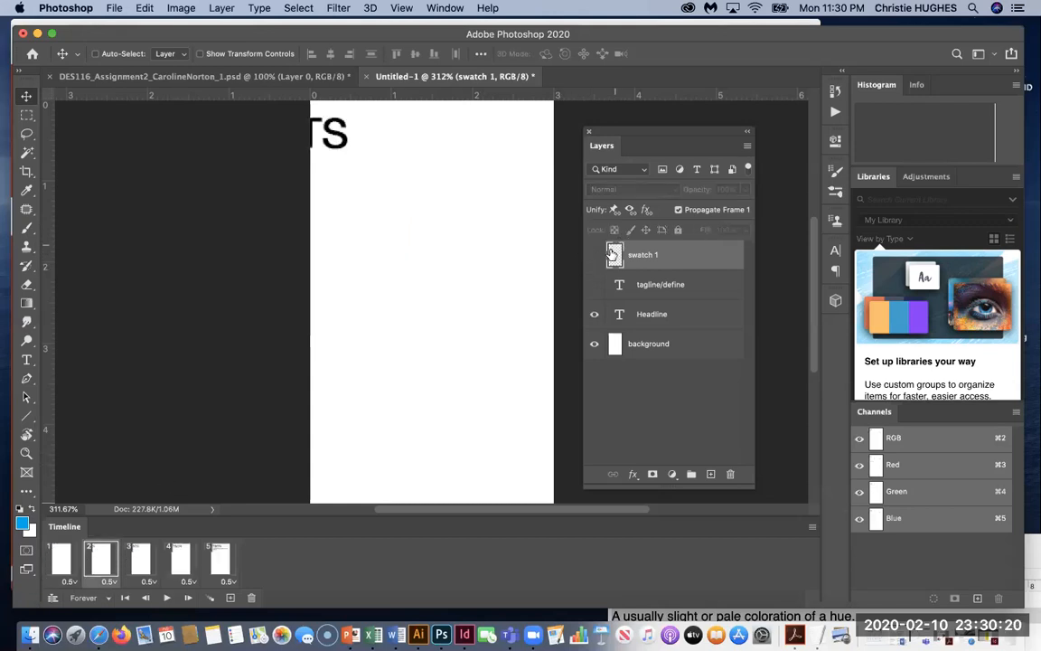
{"action": "left_click", "coordinate": [137, 560]}
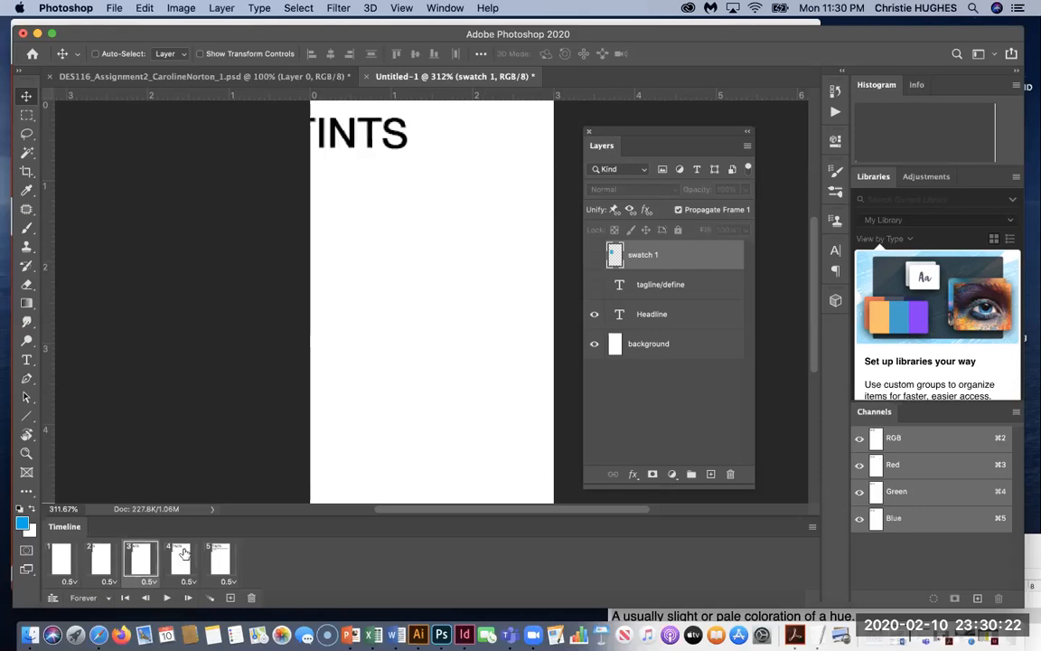
{"action": "left_click", "coordinate": [180, 560]}
{"action": "left_click", "coordinate": [216, 558]}
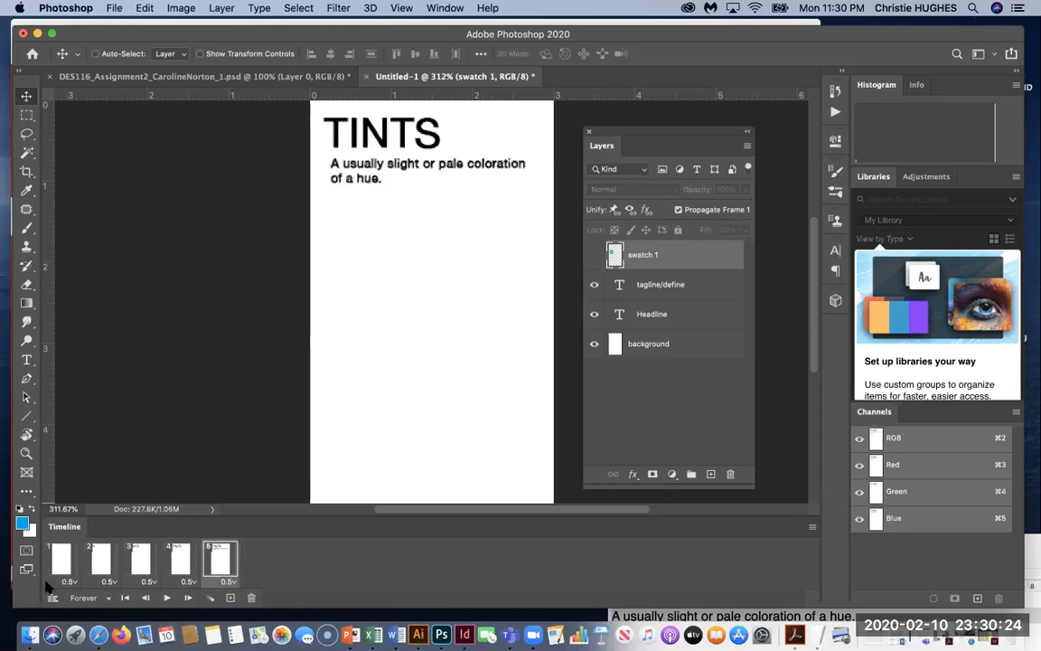
Review frames 1–5 again, then add a new empty Layer 1 above swatch 1.
{"action": "left_click", "coordinate": [68, 560]}
{"action": "left_click", "coordinate": [100, 561]}
{"action": "left_click", "coordinate": [140, 560]}
{"action": "left_click", "coordinate": [179, 561]}
{"action": "left_click", "coordinate": [223, 564]}
{"action": "left_click", "coordinate": [712, 474]}
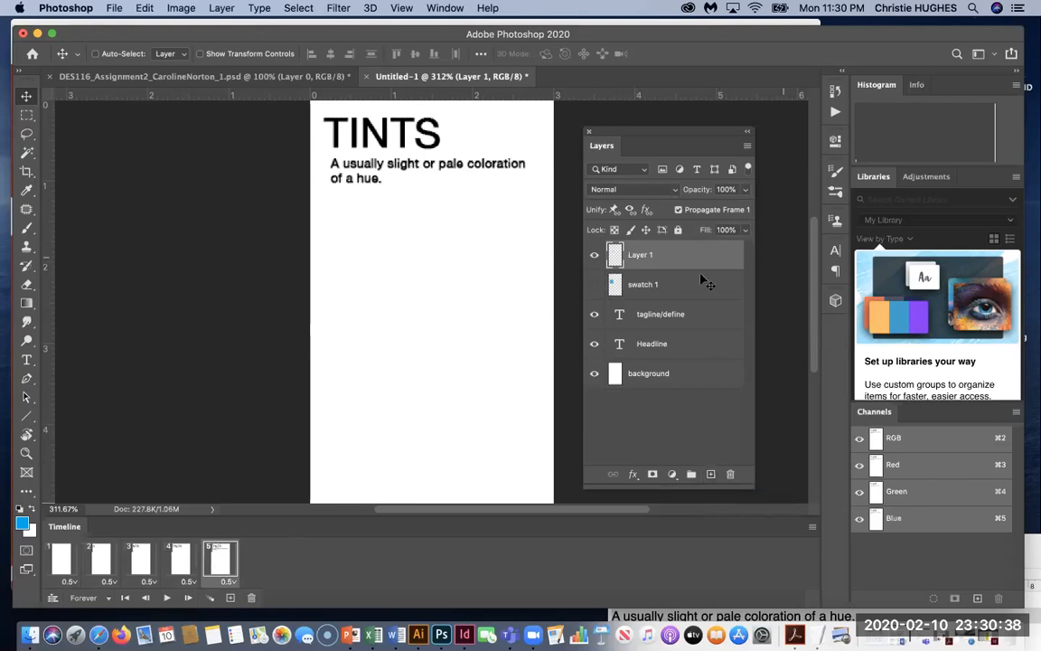
Show swatch 1 on frame 5 and duplicate it diagonally down-right as 'swatch 1 copy'.
{"action": "left_click", "coordinate": [595, 285]}
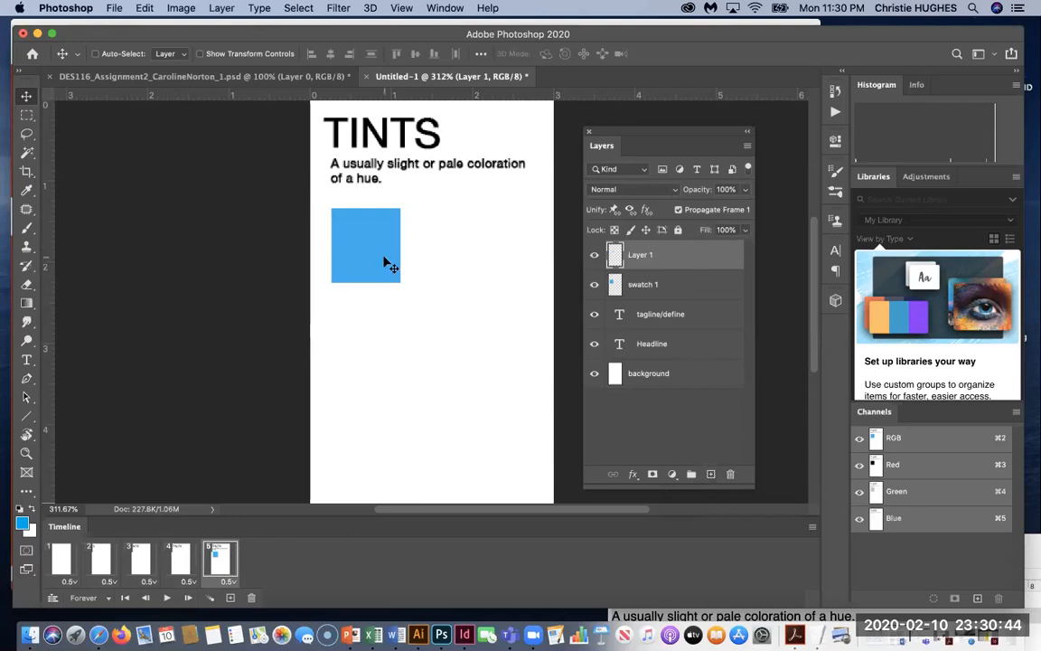
{"action": "left_click_drag", "start_coordinate": [384, 261], "coordinate": [459, 337]}
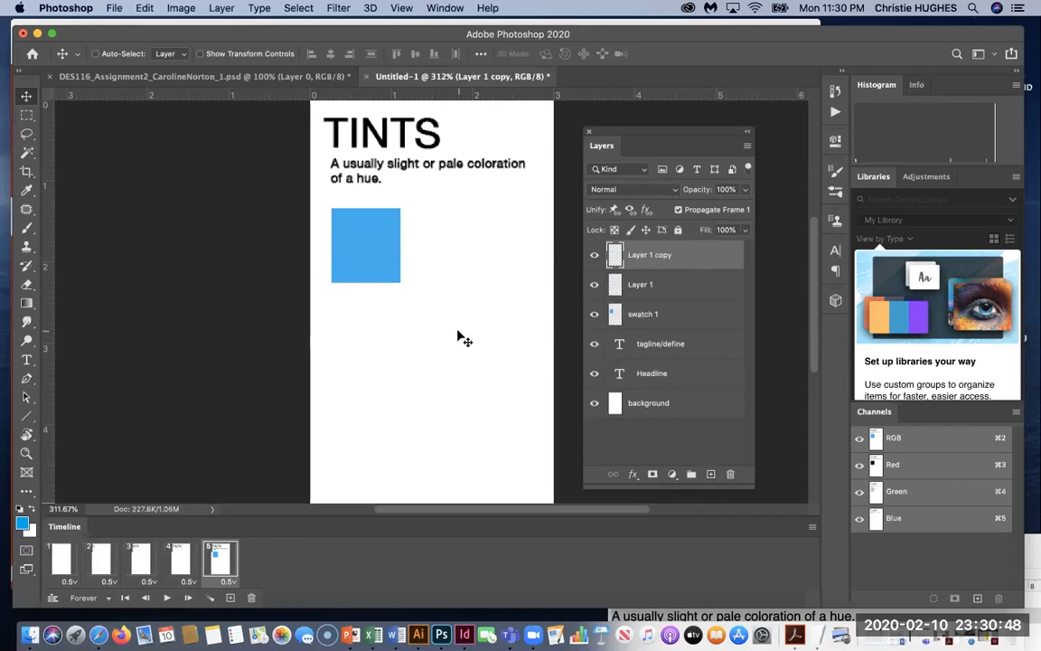
{"action": "key", "text": "BackSpace"}
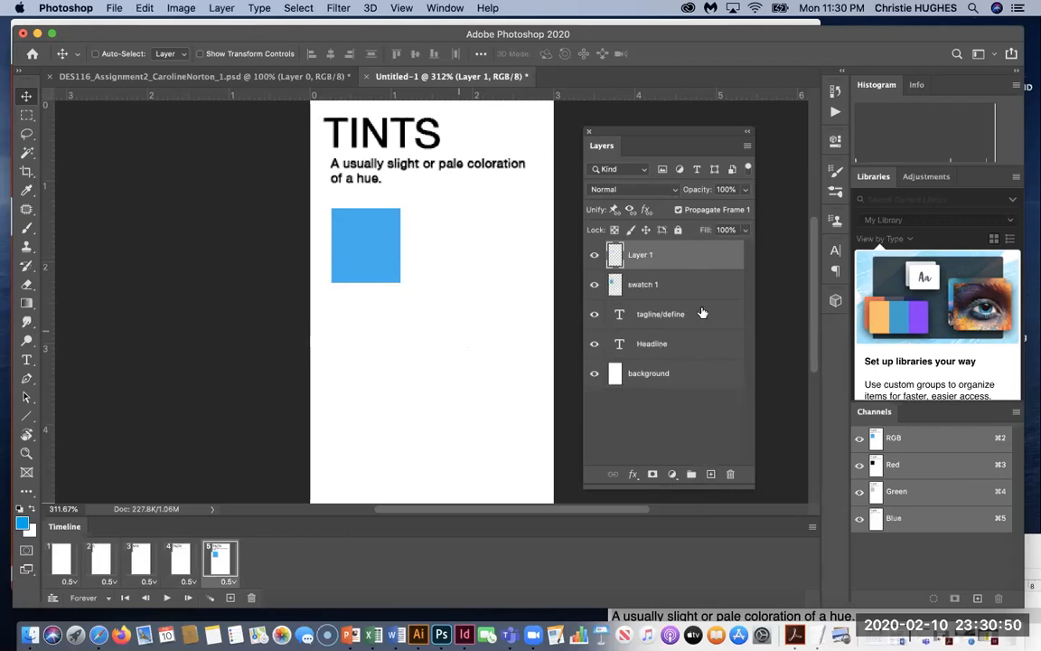
{"action": "left_click", "coordinate": [658, 287]}
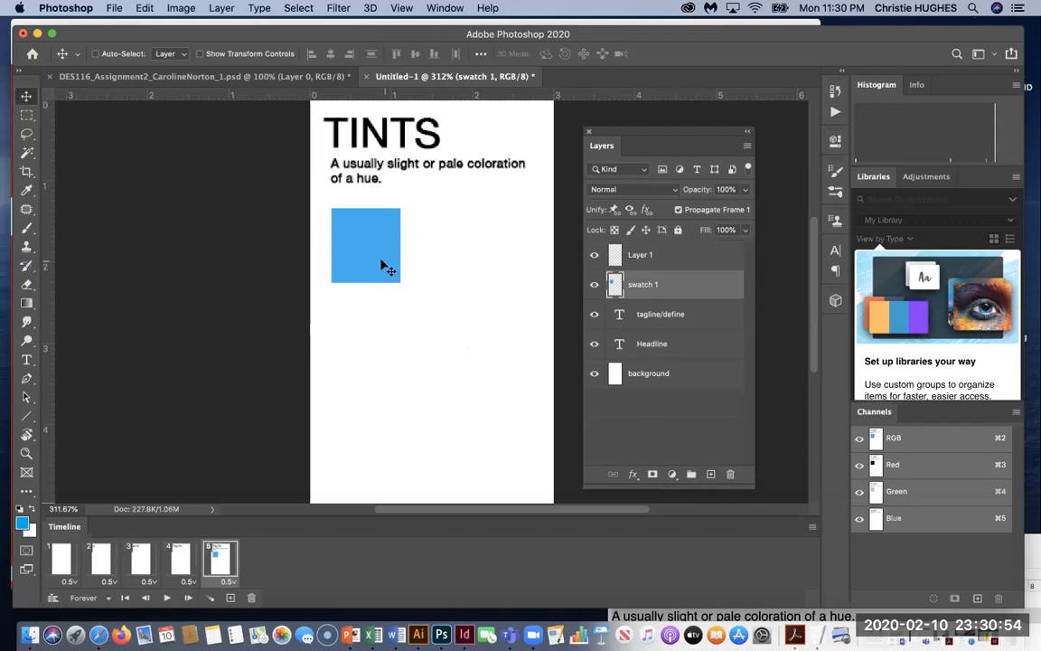
{"action": "left_click_drag", "start_coordinate": [373, 262], "coordinate": [426, 322]}
{"action": "key", "text": "super+z"}
{"action": "left_click_drag", "start_coordinate": [391, 273], "coordinate": [464, 353], "text": "alt"}
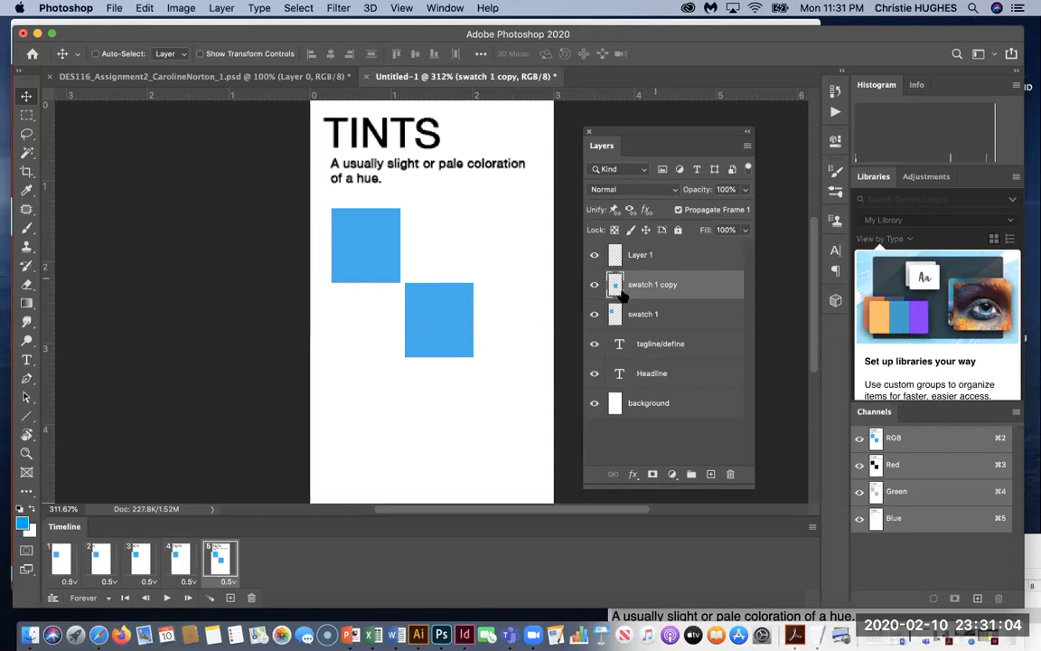
Hide the swatch 1 copy layer in frame 1, then return to frame 5.
{"action": "left_click", "coordinate": [56, 555]}
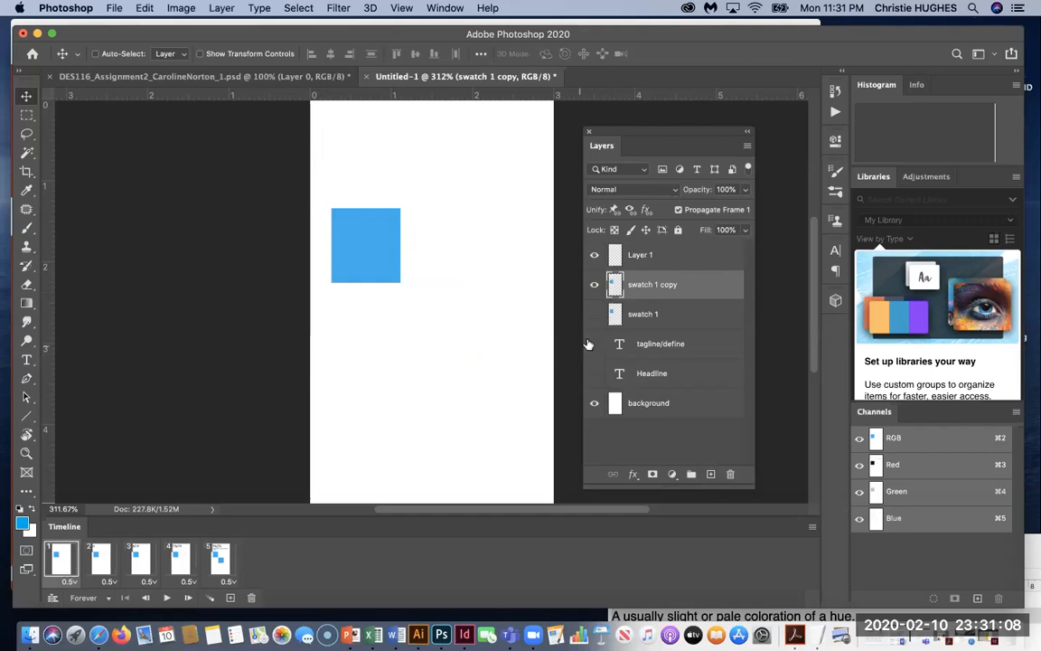
{"action": "left_click", "coordinate": [595, 286]}
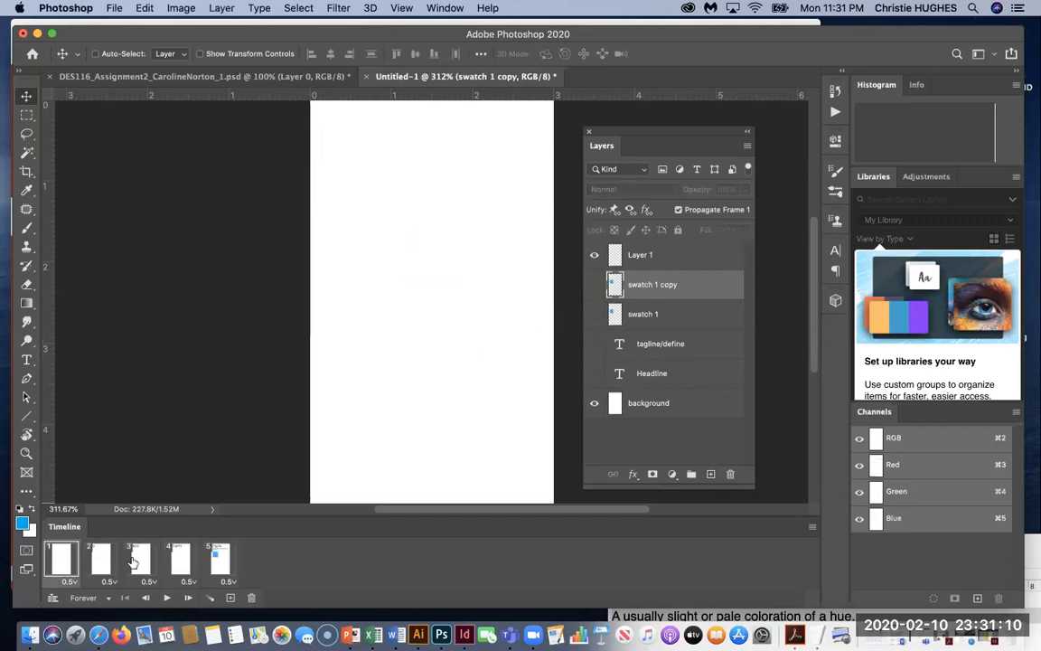
{"action": "left_click", "coordinate": [219, 558]}
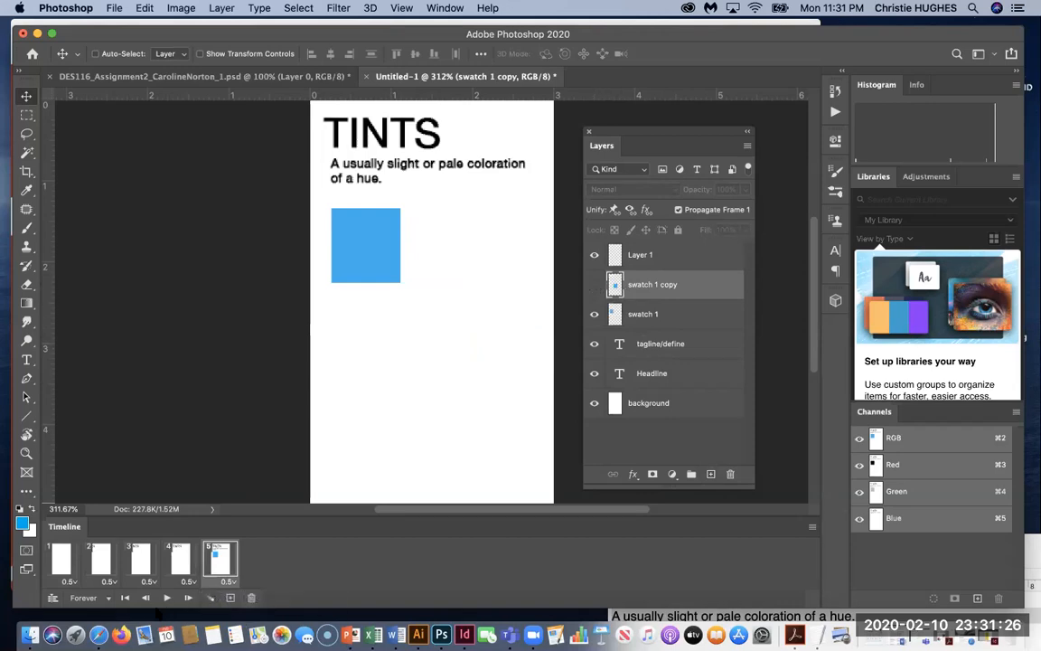
Add frame 6 showing swatch 1 copy, and load the second square as a selection.
{"action": "left_click", "coordinate": [229, 598]}
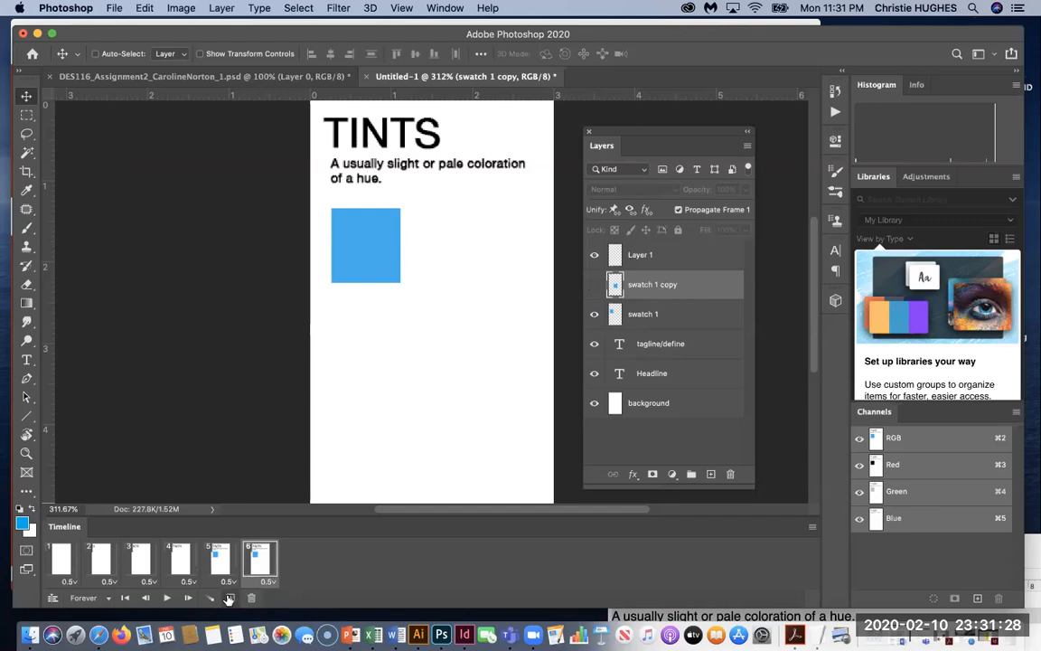
{"action": "left_click", "coordinate": [594, 285]}
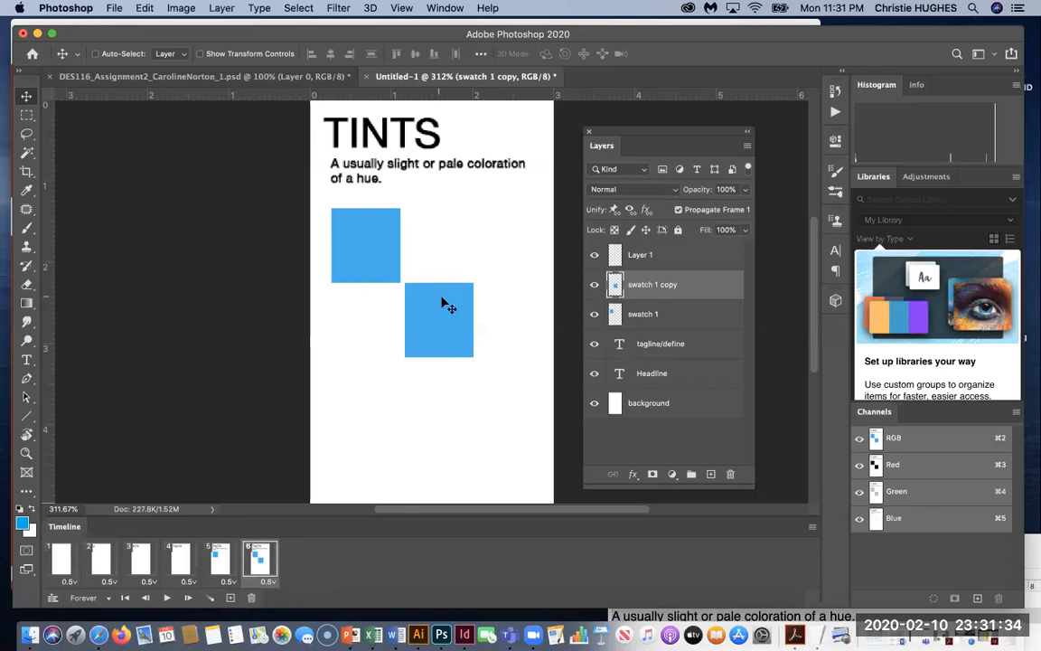
{"action": "left_click", "coordinate": [615, 286], "text": "super"}
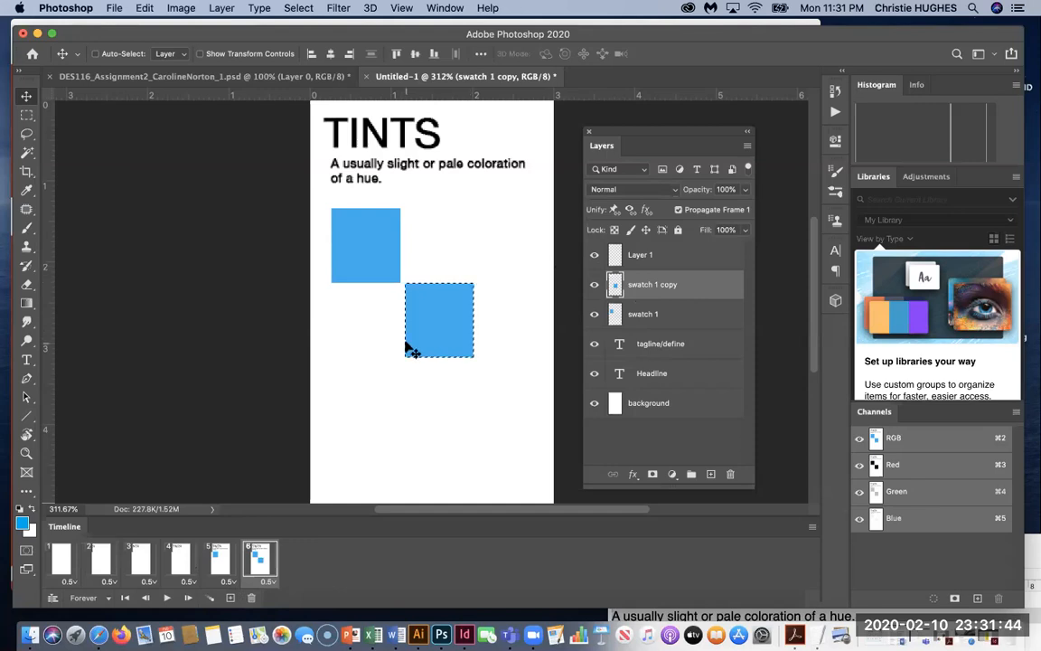
Set the foreground colour to 80% cyan.
{"action": "left_click", "coordinate": [22, 522]}
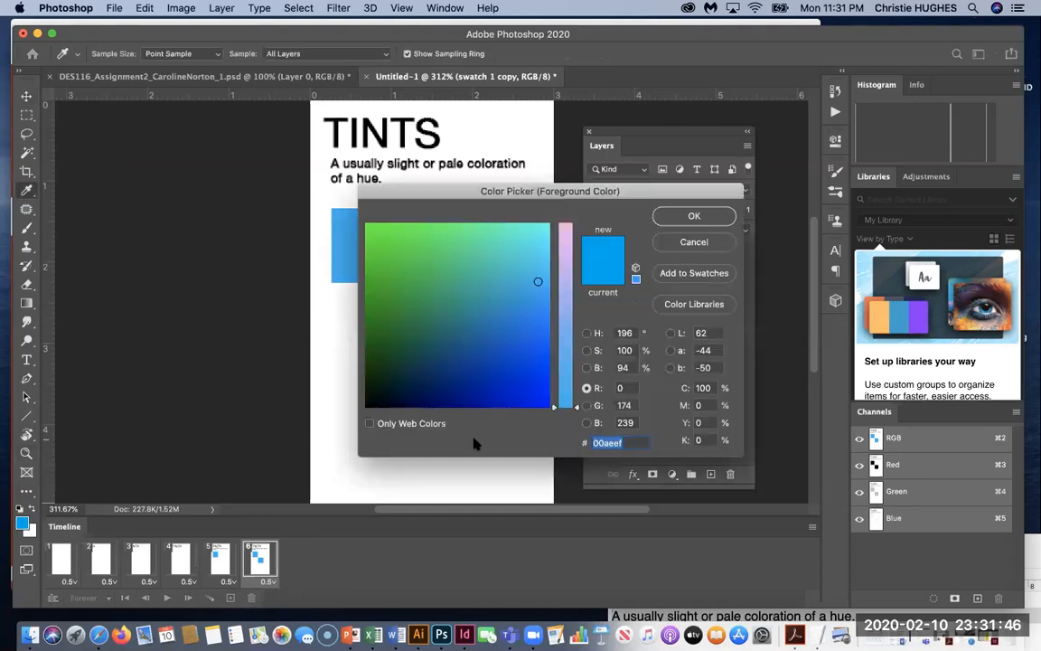
{"action": "left_click", "coordinate": [703, 388]}
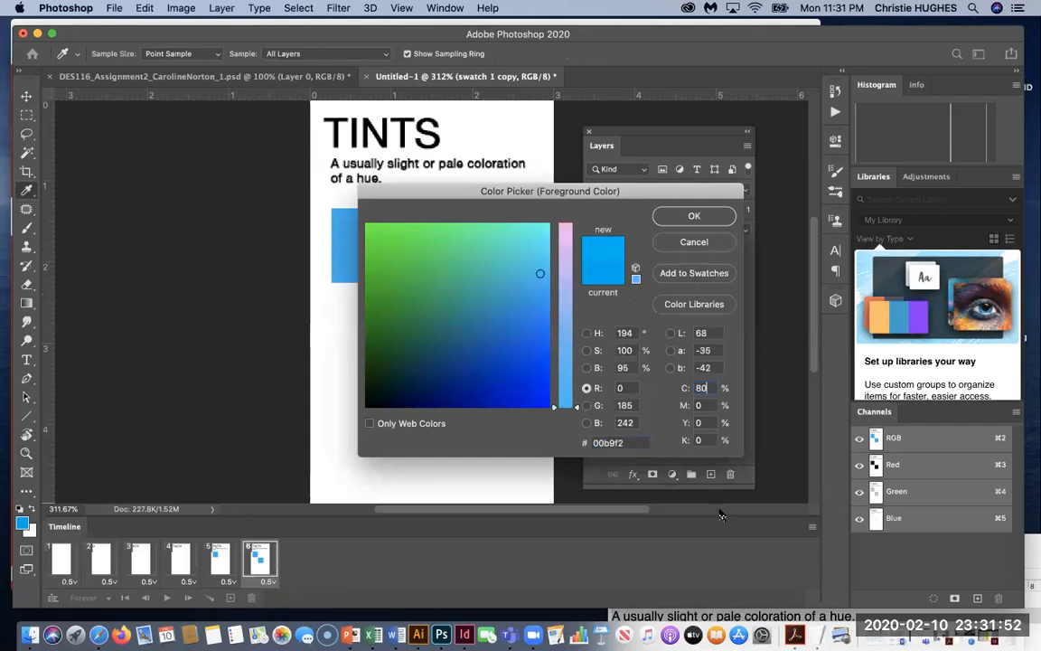
{"action": "key", "text": "Return"}
{"action": "key", "text": "v"}
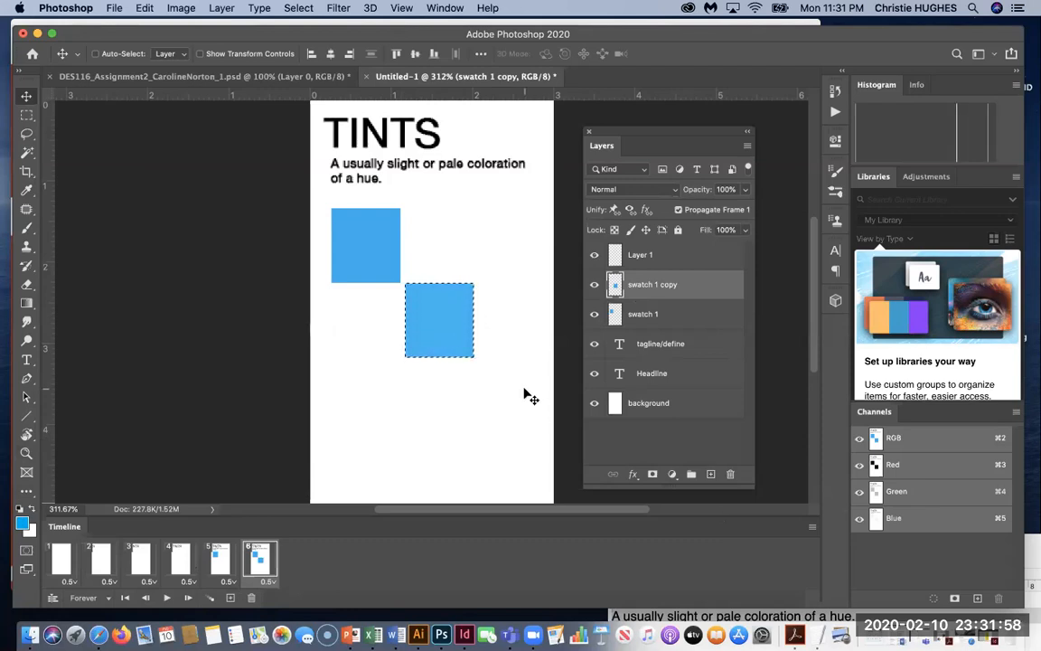
Fill the selected lower square with the 80% cyan foreground colour, then deselect.
{"action": "key", "text": "Delete"}
{"action": "key", "text": "alt+Delete"}
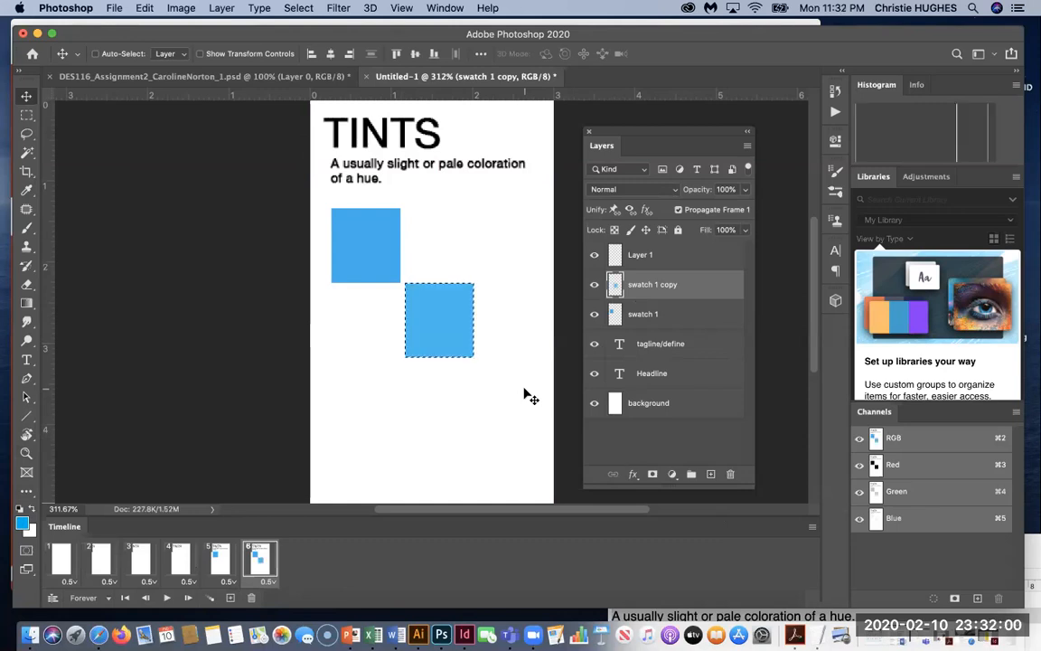
{"action": "left_click", "coordinate": [145, 8]}
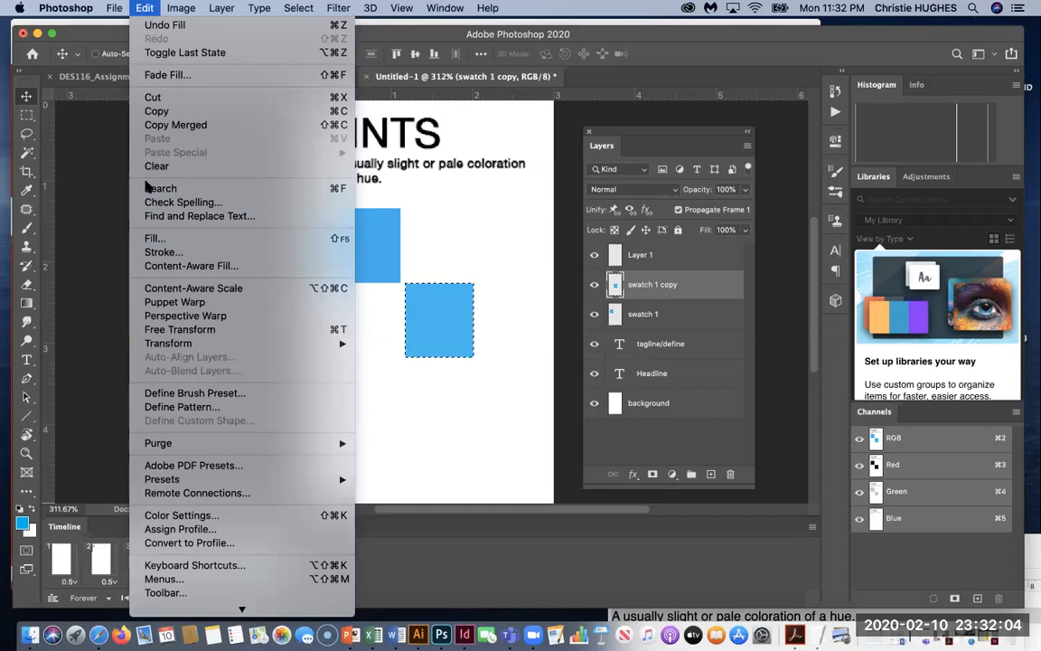
{"action": "left_click", "coordinate": [153, 239]}
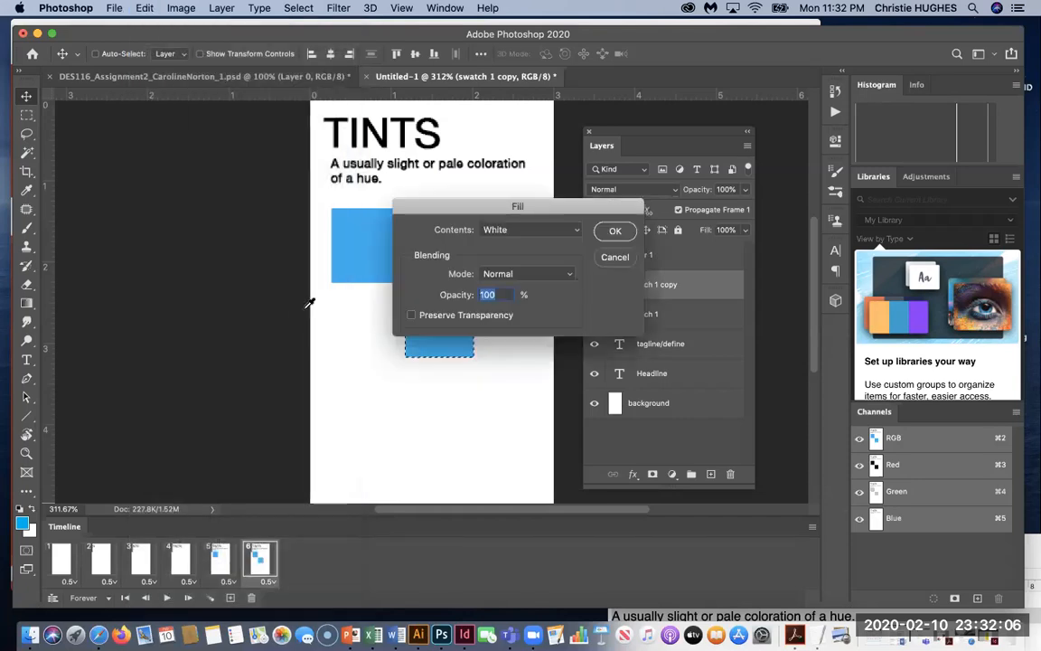
{"action": "left_click", "coordinate": [526, 231]}
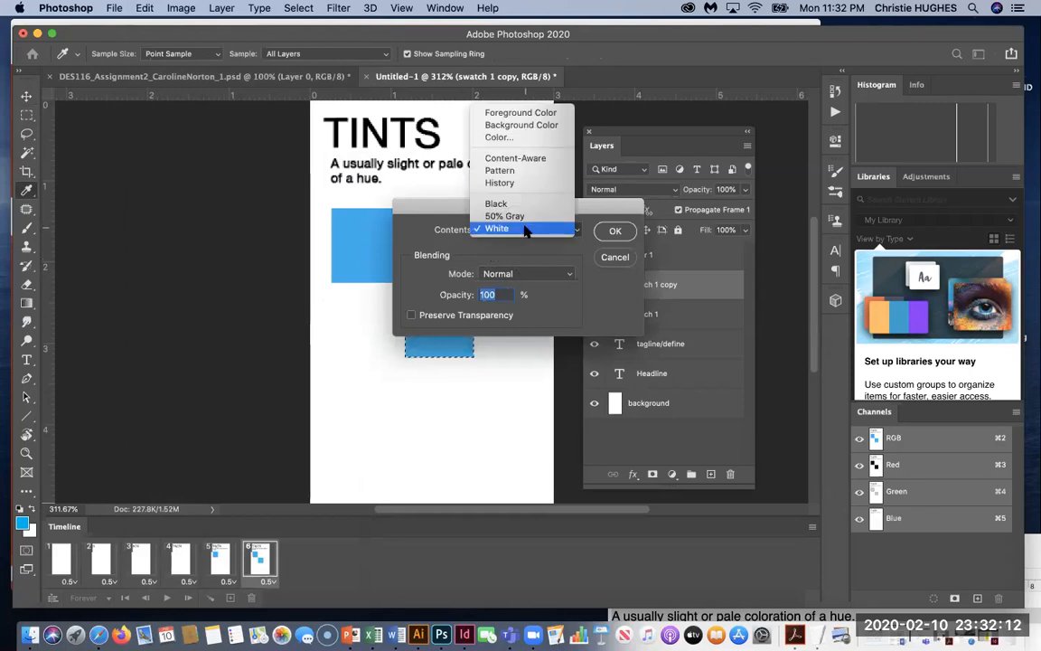
{"action": "left_click", "coordinate": [521, 113]}
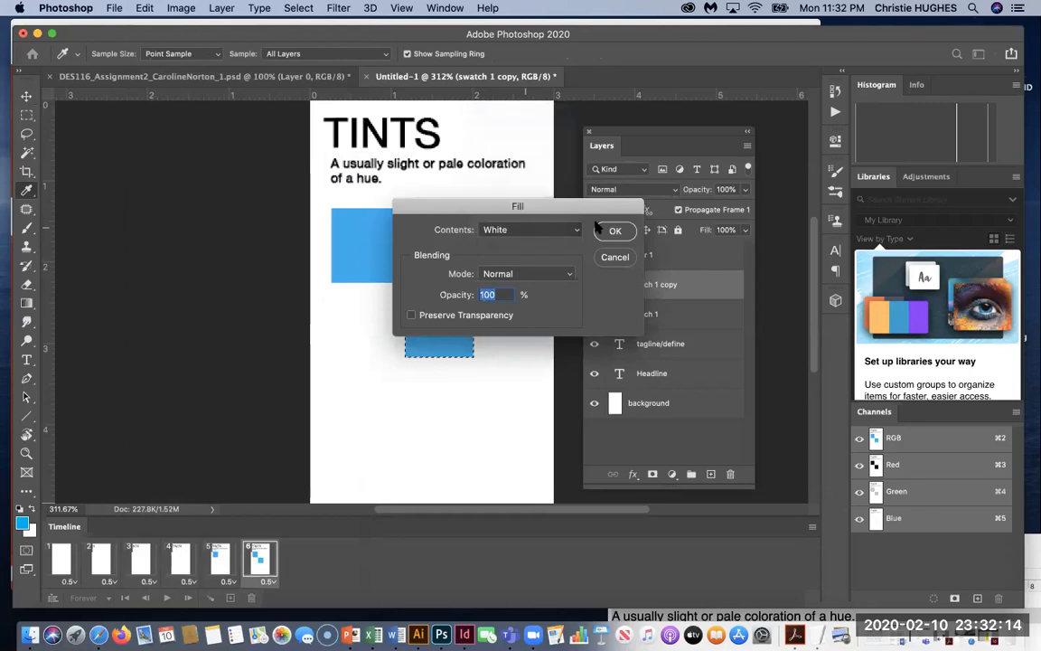
{"action": "left_click", "coordinate": [611, 230]}
{"action": "key", "text": "v"}
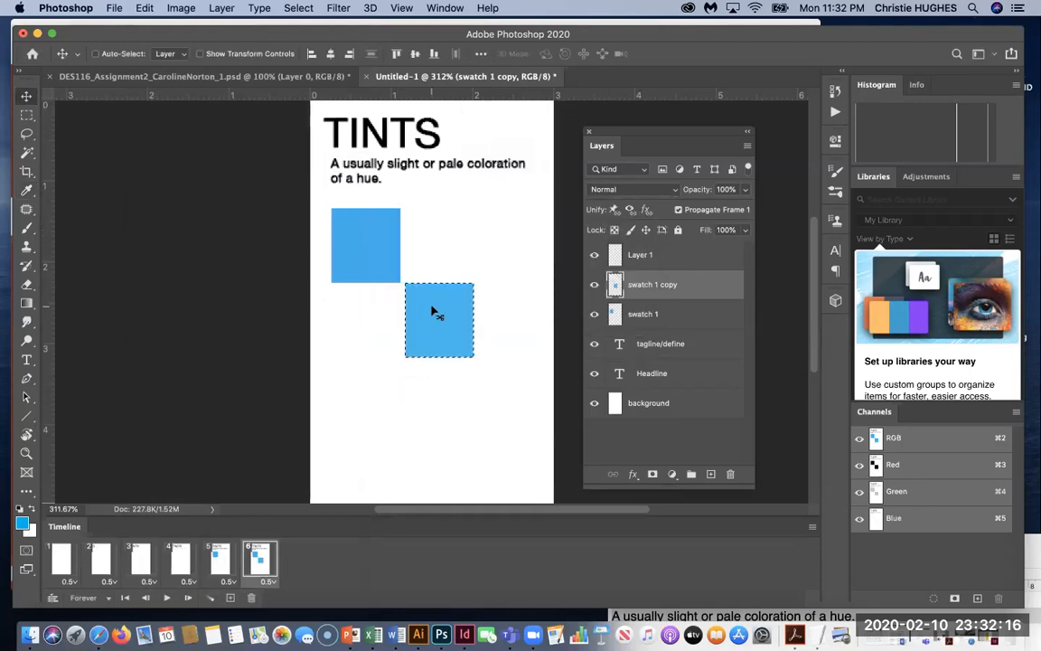
{"action": "key", "text": "super+d"}
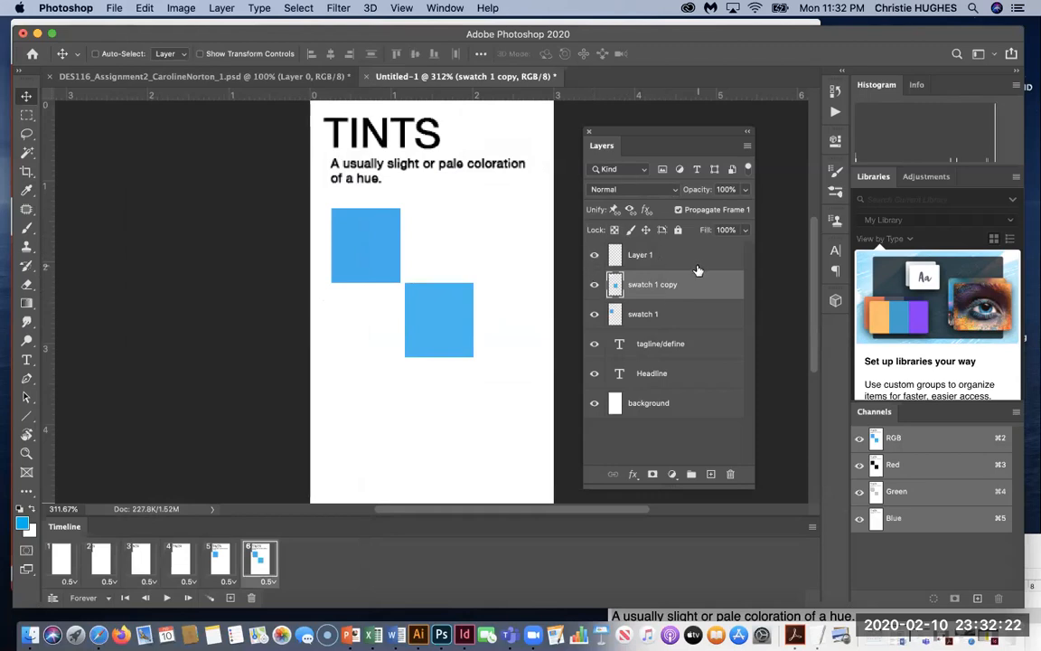
Add frame 7 and a new empty Layer 2, undoing a stray drag.
{"action": "left_click", "coordinate": [231, 598]}
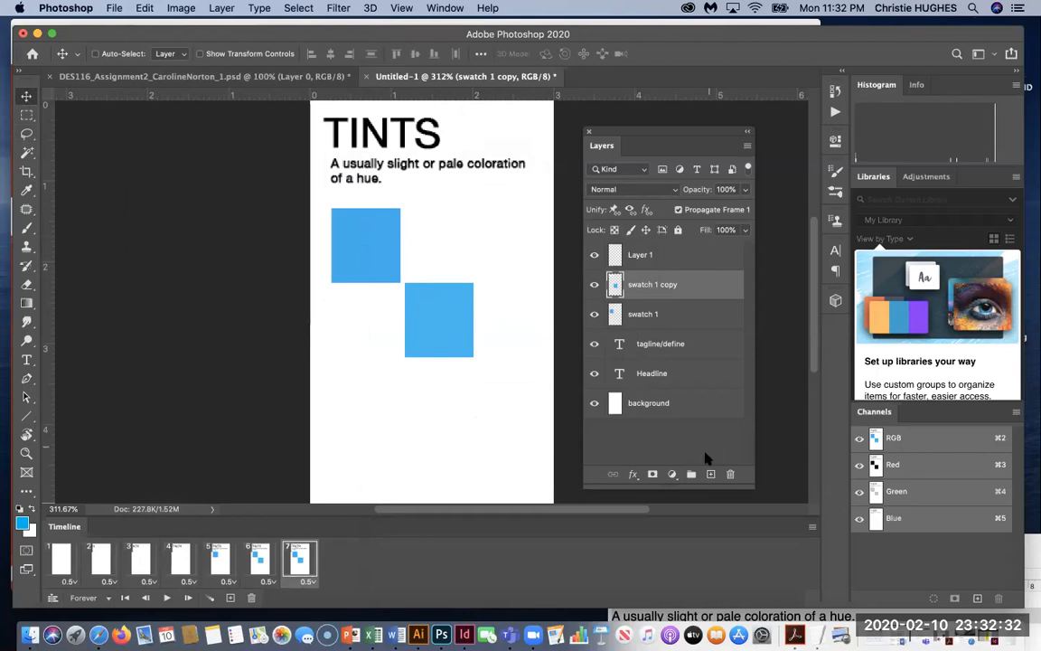
{"action": "left_click", "coordinate": [710, 473]}
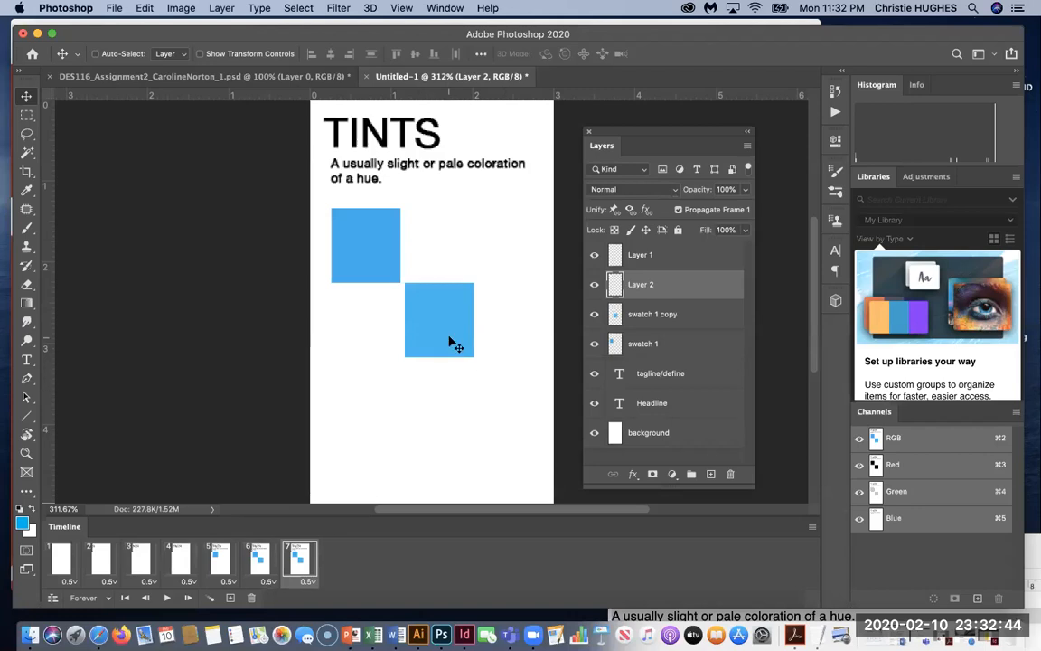
{"action": "left_click_drag", "start_coordinate": [452, 341], "coordinate": [521, 421]}
{"action": "key", "text": "super+z"}
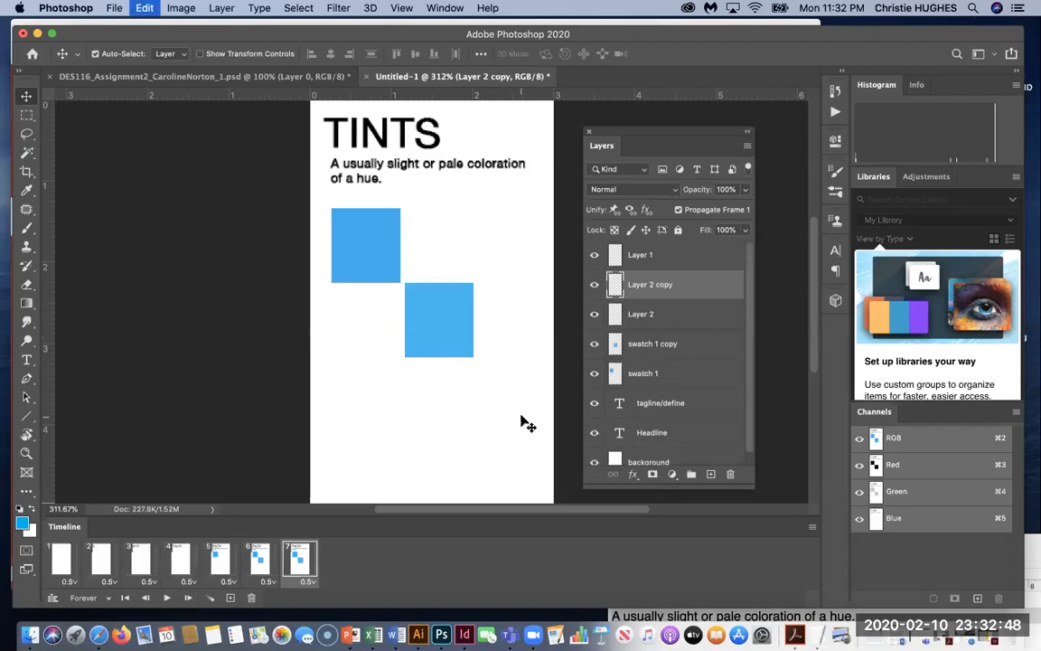
Load the lower square's selection, try copying it to Layer 2, then deselect and reselect swatch 1 copy.
{"action": "left_click", "coordinate": [666, 314]}
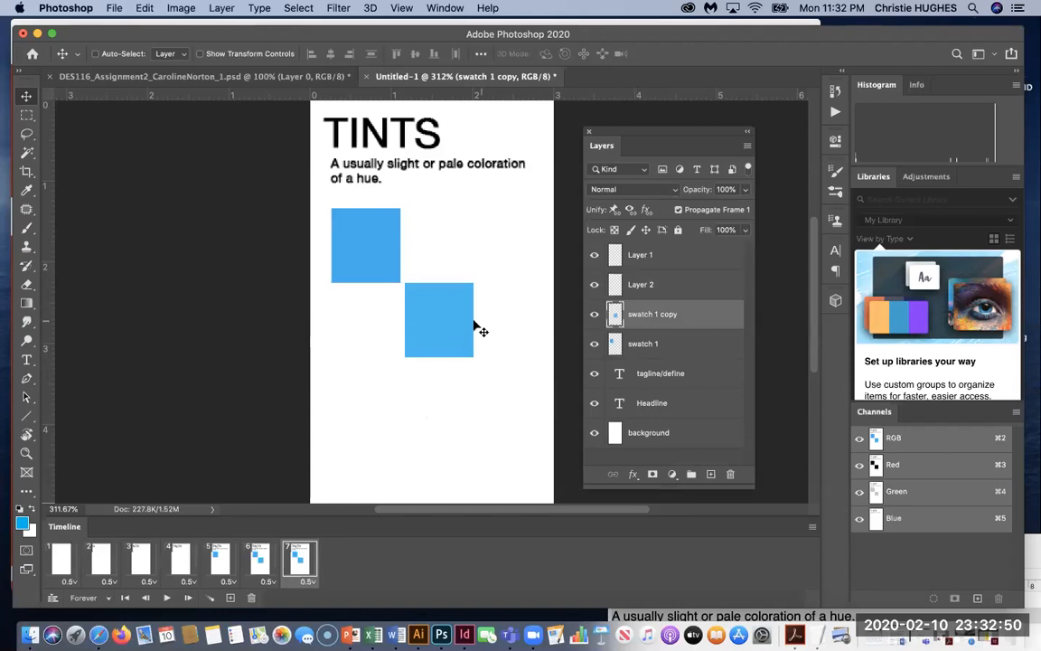
{"action": "left_click", "coordinate": [615, 316], "text": "super"}
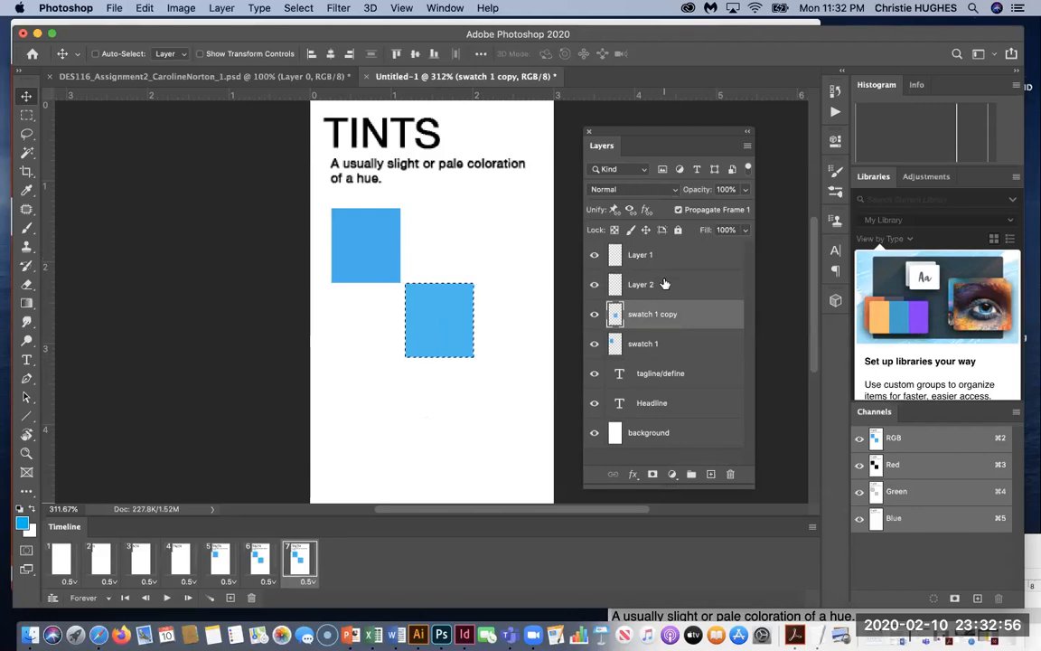
{"action": "left_click", "coordinate": [623, 283]}
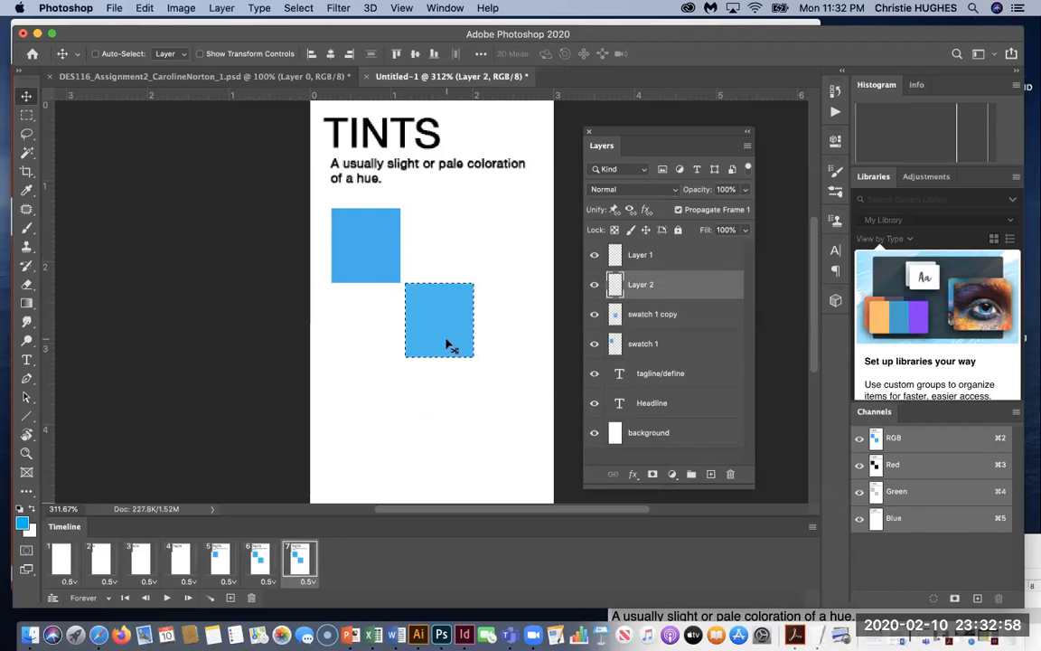
{"action": "key", "text": "super+j"}
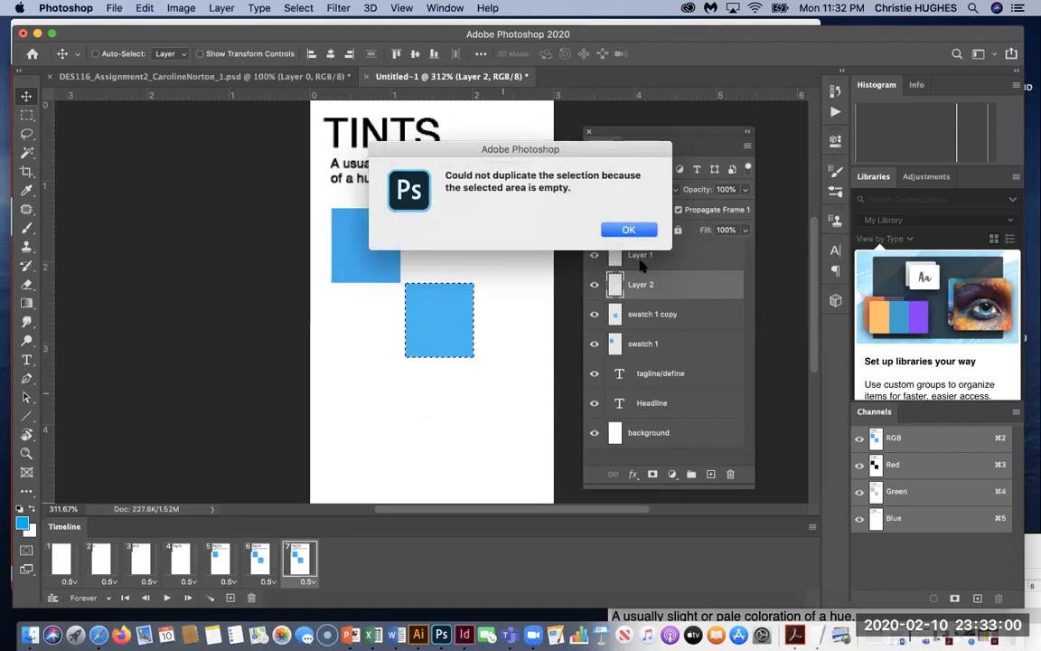
{"action": "left_click", "coordinate": [628, 229]}
{"action": "key", "text": "super+d"}
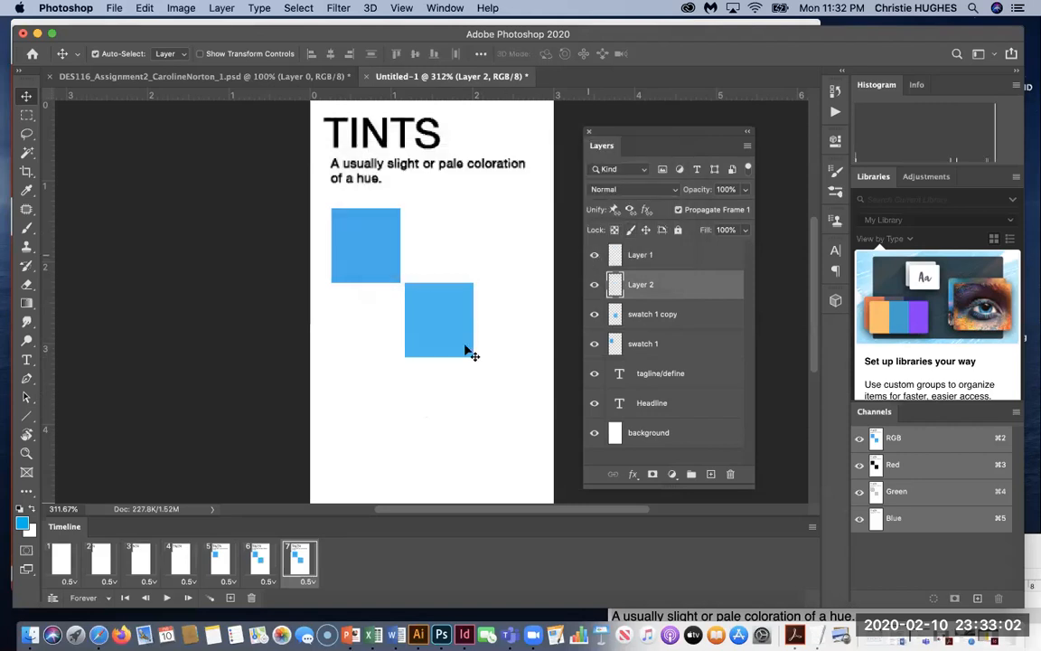
{"action": "left_click", "coordinate": [626, 321]}
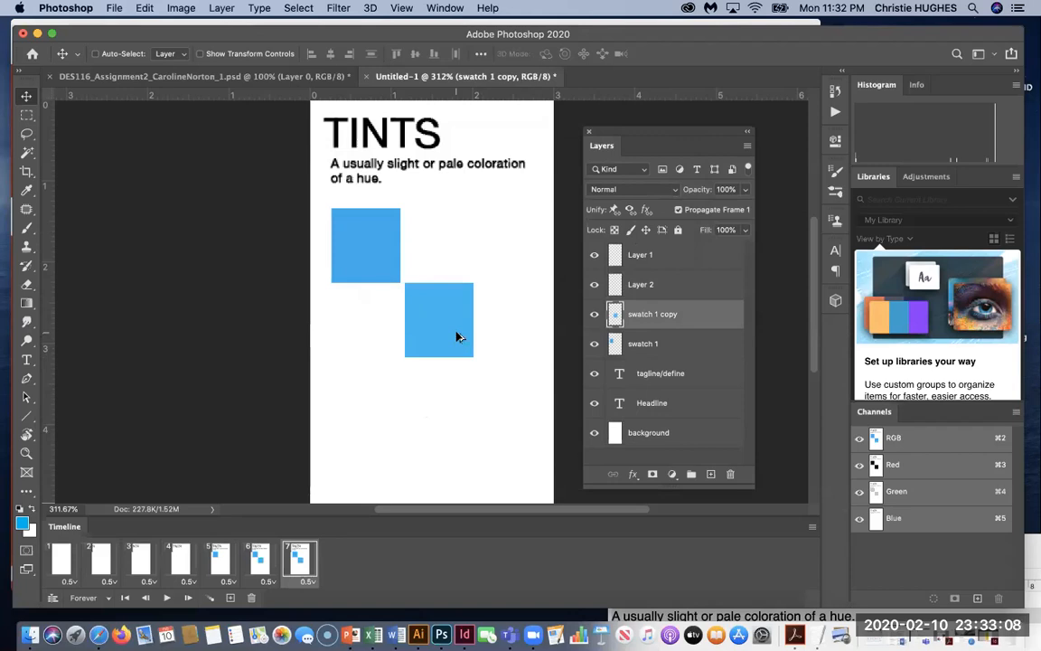
Duplicate the lower square down-right, nudge it, and hide it in frame 1.
{"action": "left_click_drag", "start_coordinate": [452, 339], "coordinate": [521, 409]}
{"action": "key", "text": "Right"}
{"action": "key", "text": "Right"}
{"action": "key", "text": "Right"}
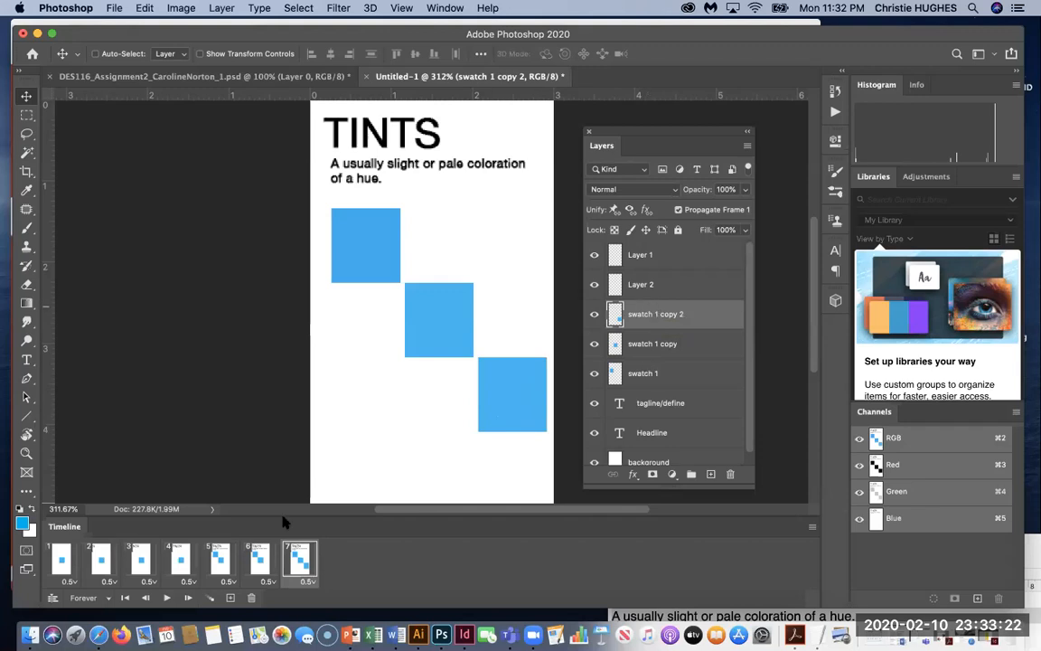
{"action": "left_click", "coordinate": [60, 563]}
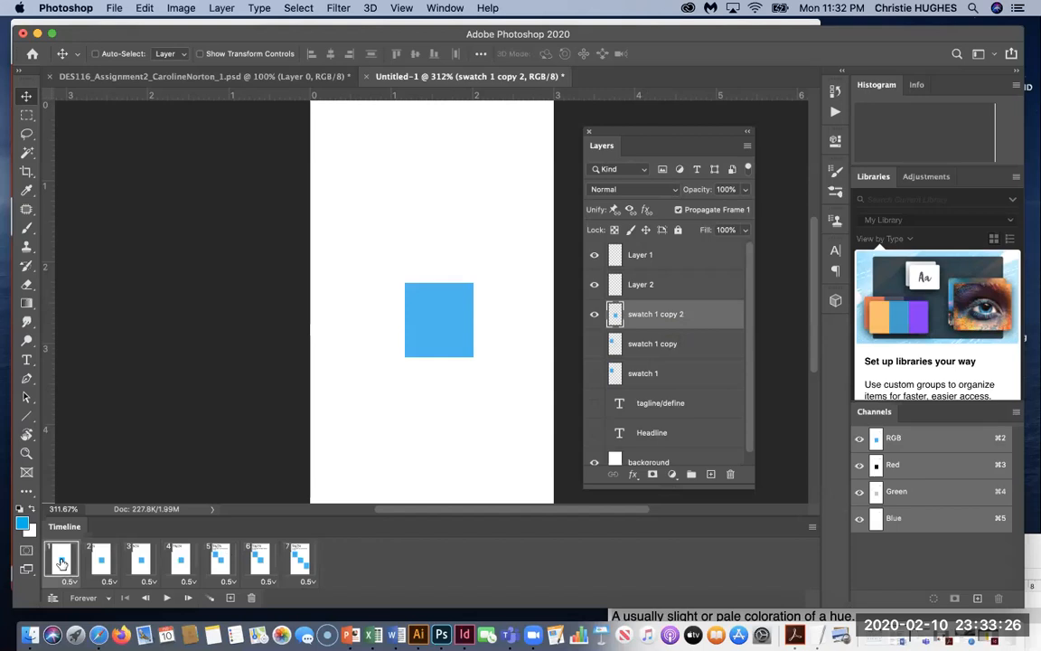
{"action": "left_click", "coordinate": [595, 313]}
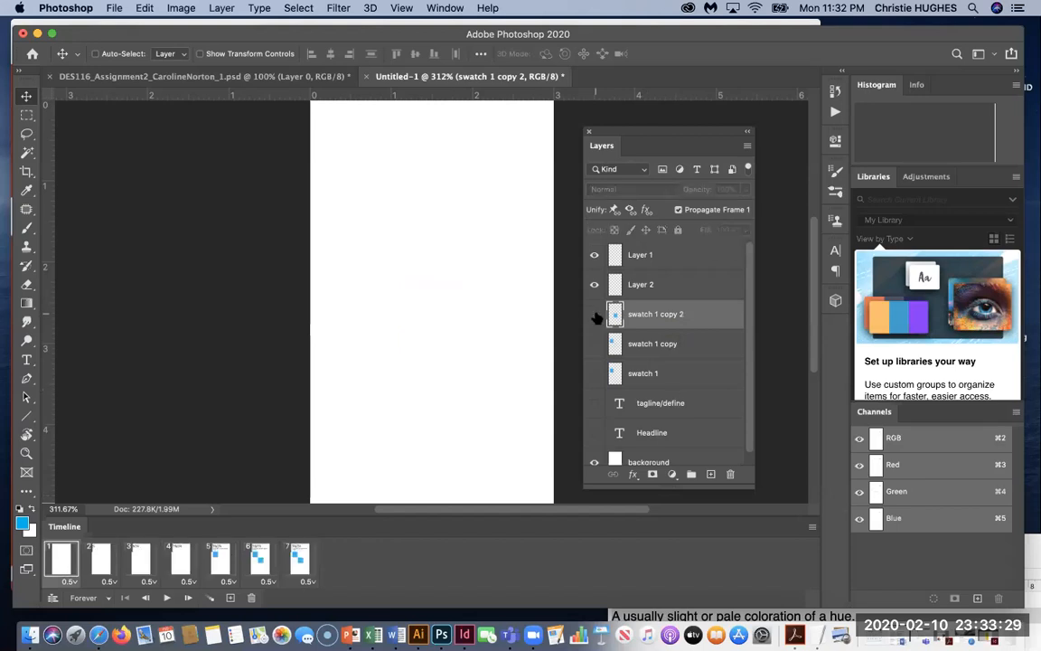
Check frames 2–6, show the third square in frame 7, and load it as a selection.
{"action": "left_click", "coordinate": [100, 561]}
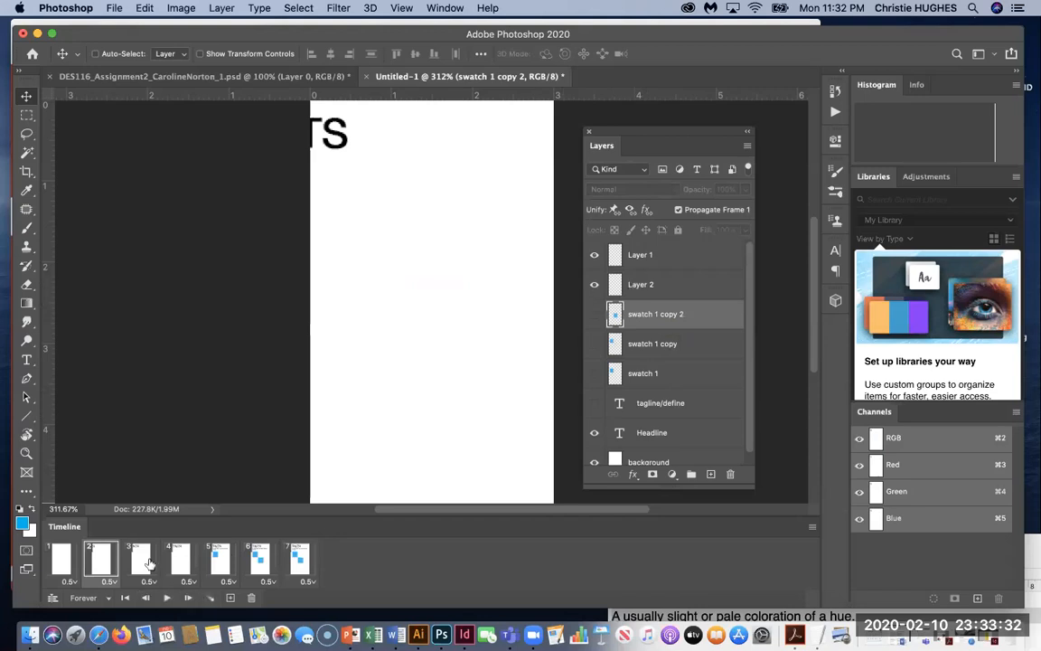
{"action": "left_click", "coordinate": [149, 562]}
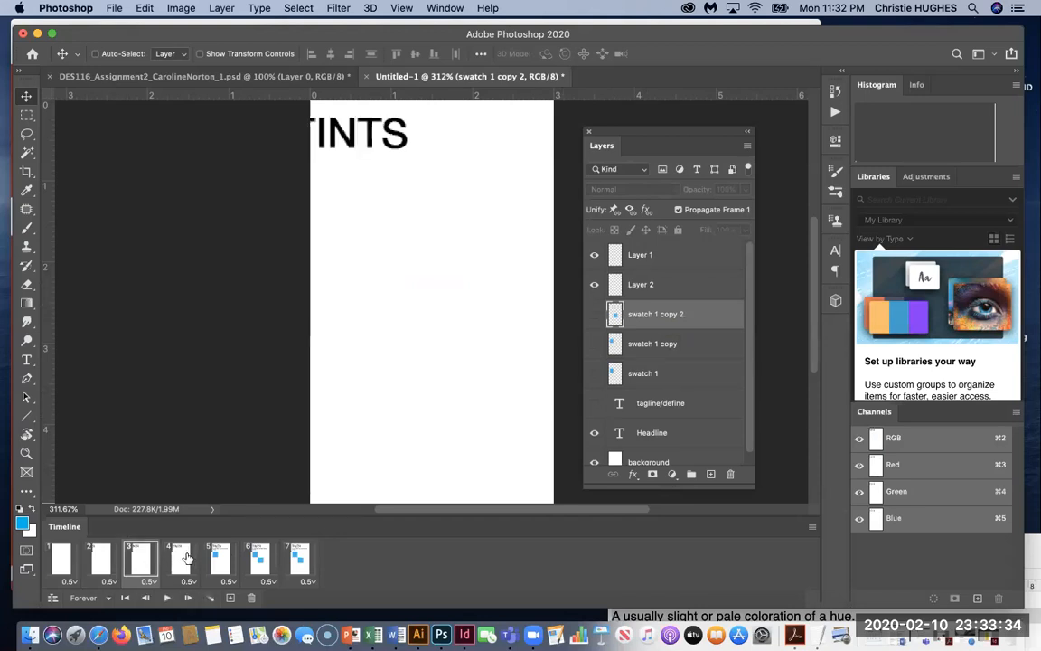
{"action": "left_click", "coordinate": [182, 561]}
{"action": "left_click", "coordinate": [228, 558]}
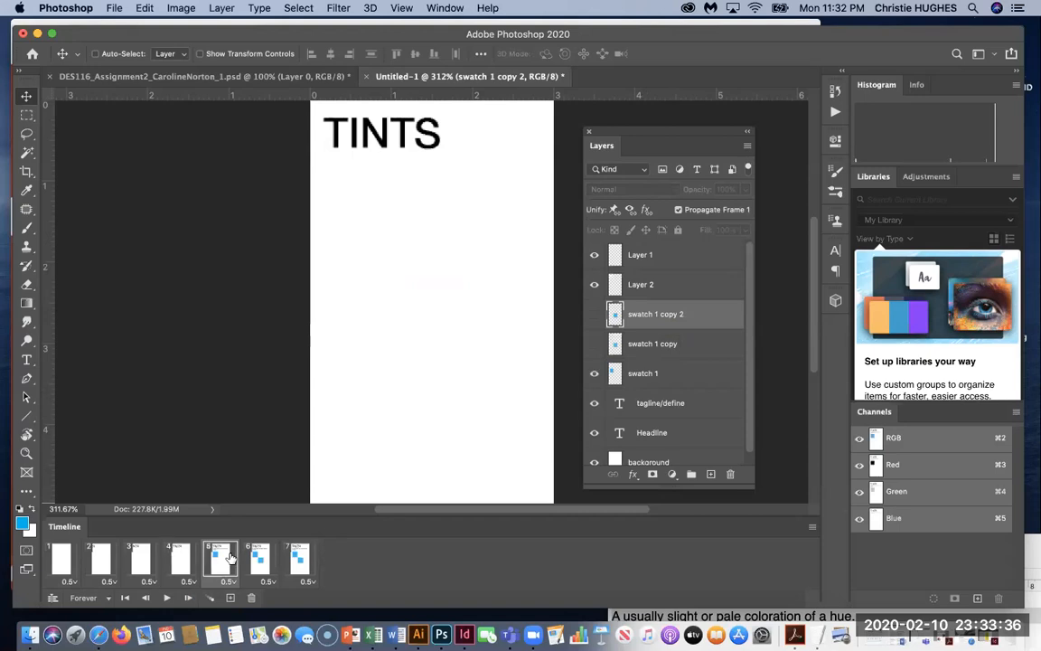
{"action": "left_click", "coordinate": [259, 557]}
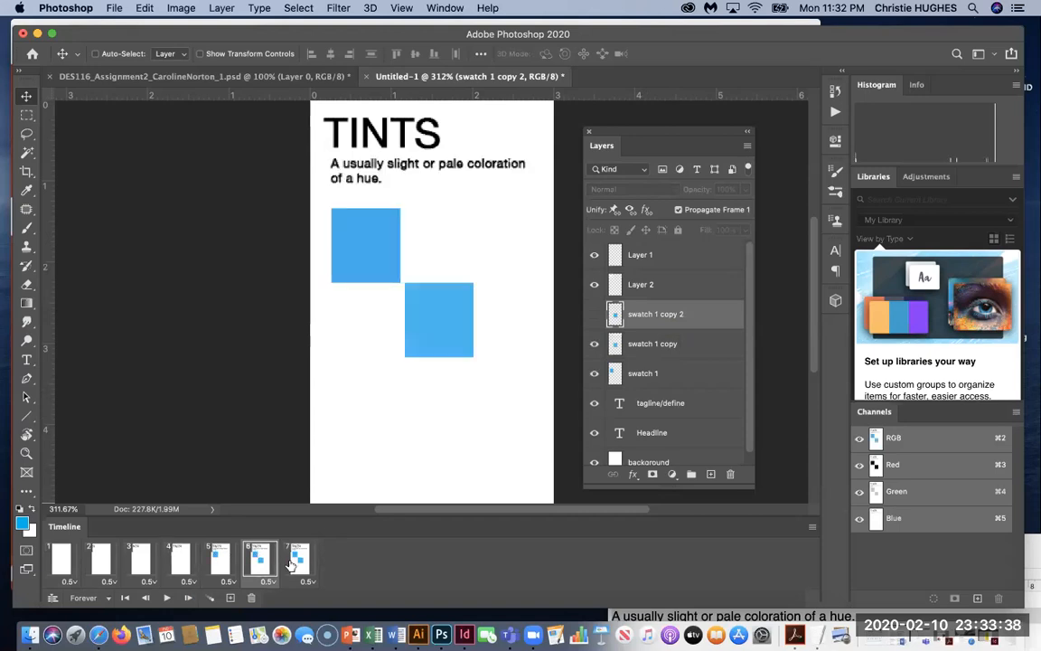
{"action": "left_click", "coordinate": [301, 564]}
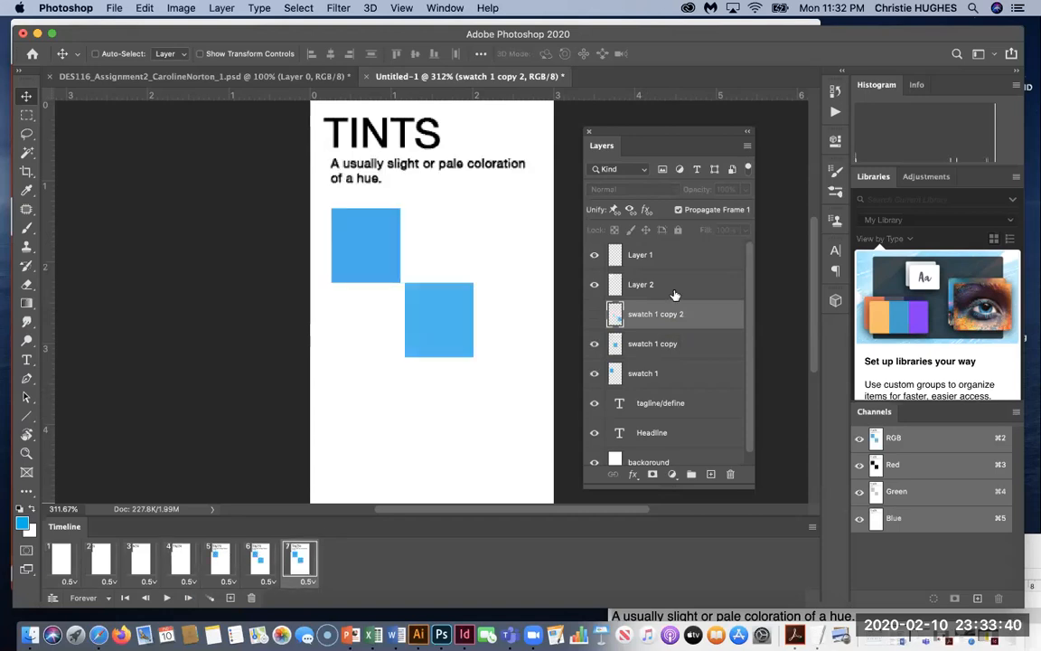
{"action": "left_click", "coordinate": [593, 314]}
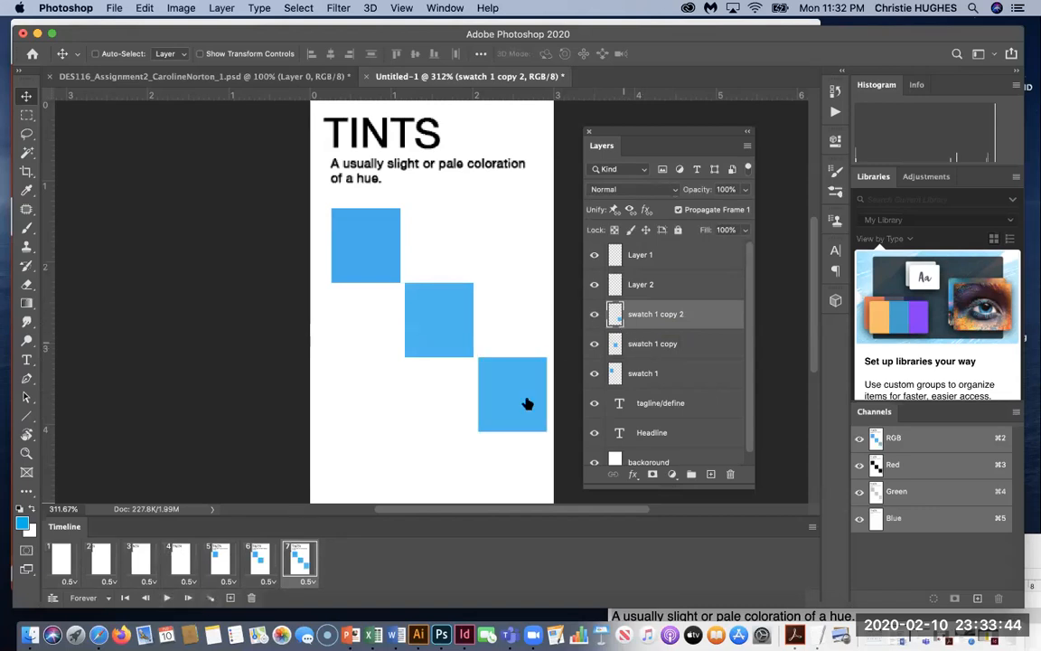
{"action": "left_click", "coordinate": [616, 314], "text": "super"}
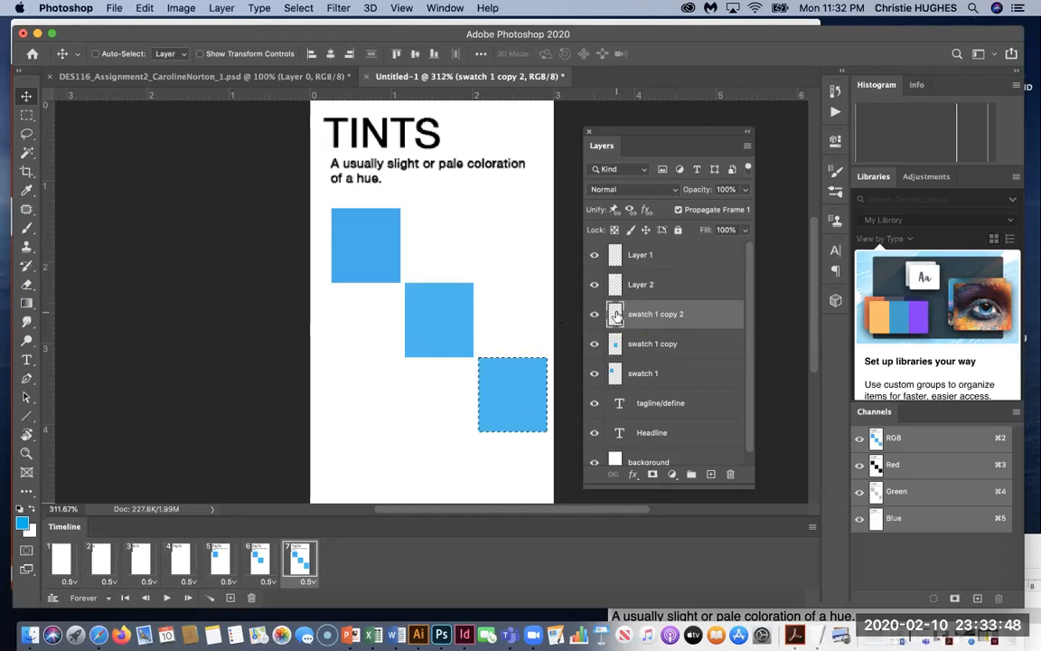
Fill the third square with 60% cyan (44c8f5) and deselect.
{"action": "left_click", "coordinate": [21, 522]}
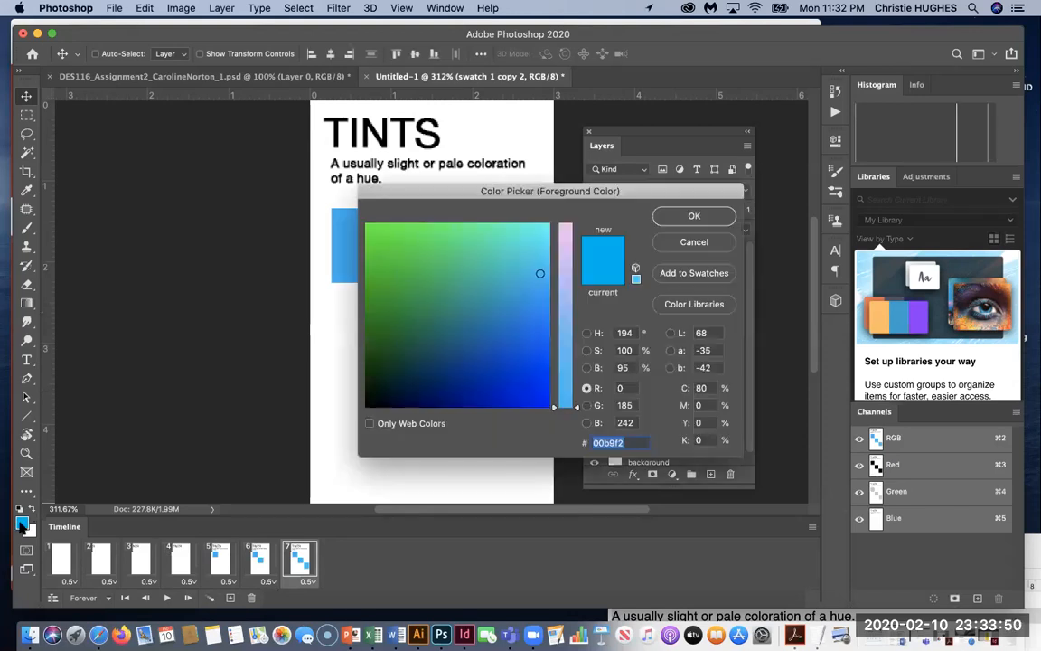
{"action": "double_click", "coordinate": [701, 387]}
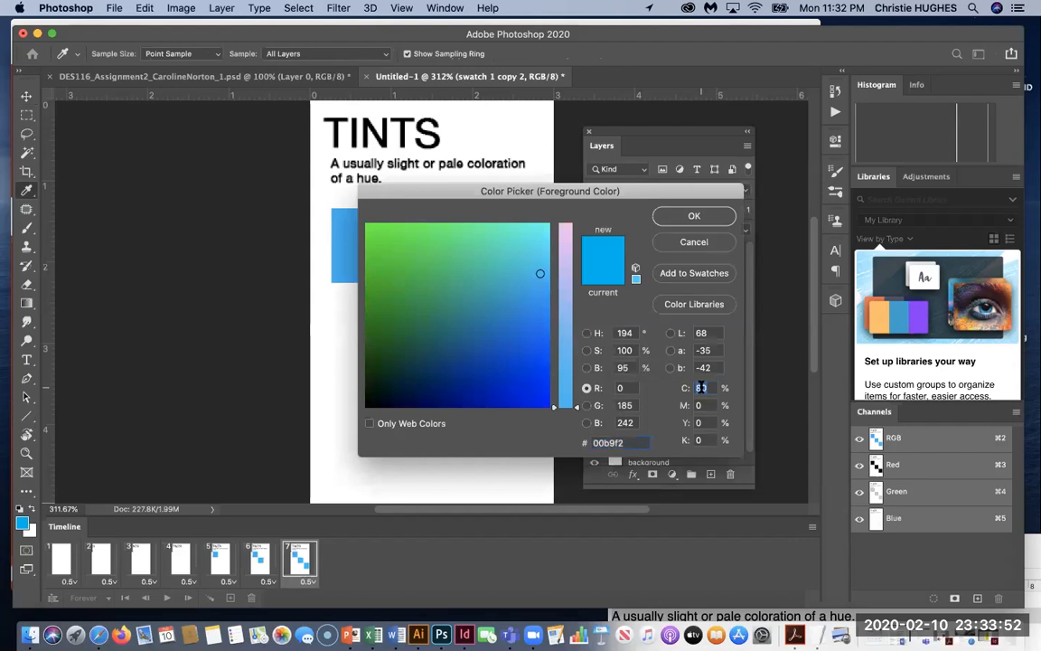
{"action": "type", "text": "60"}
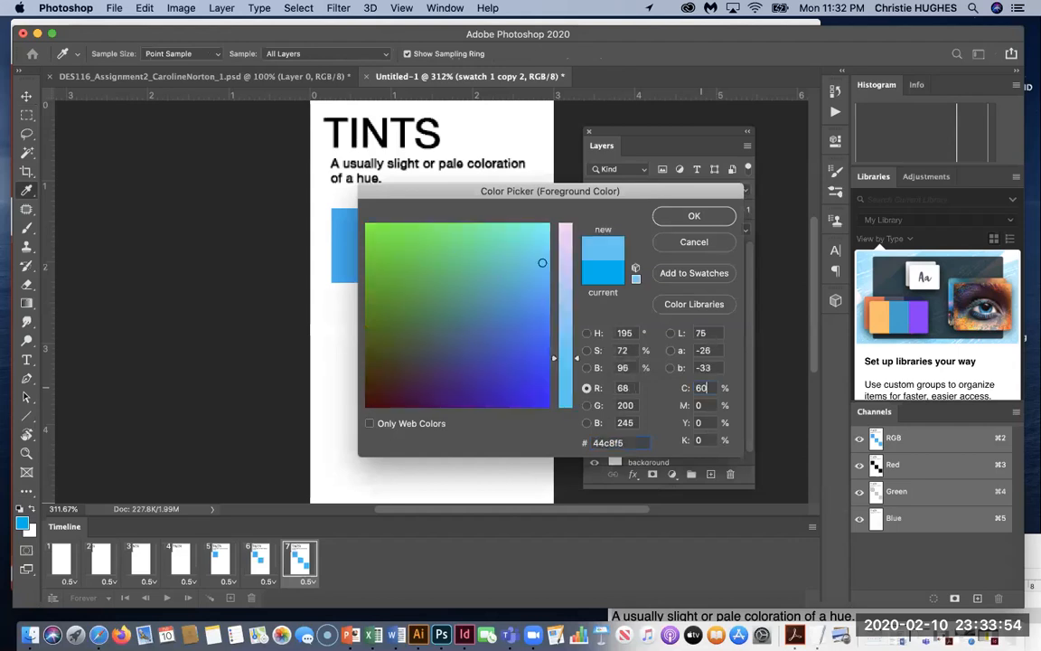
{"action": "key", "text": "Return"}
{"action": "key", "text": "alt+BackSpace"}
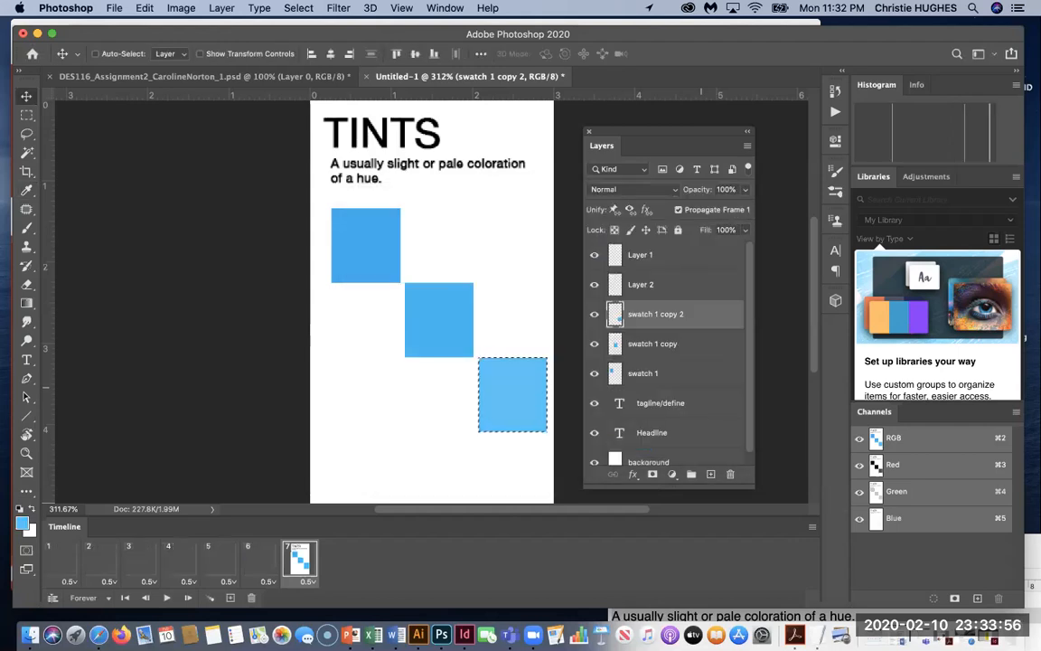
{"action": "key", "text": "super+d"}
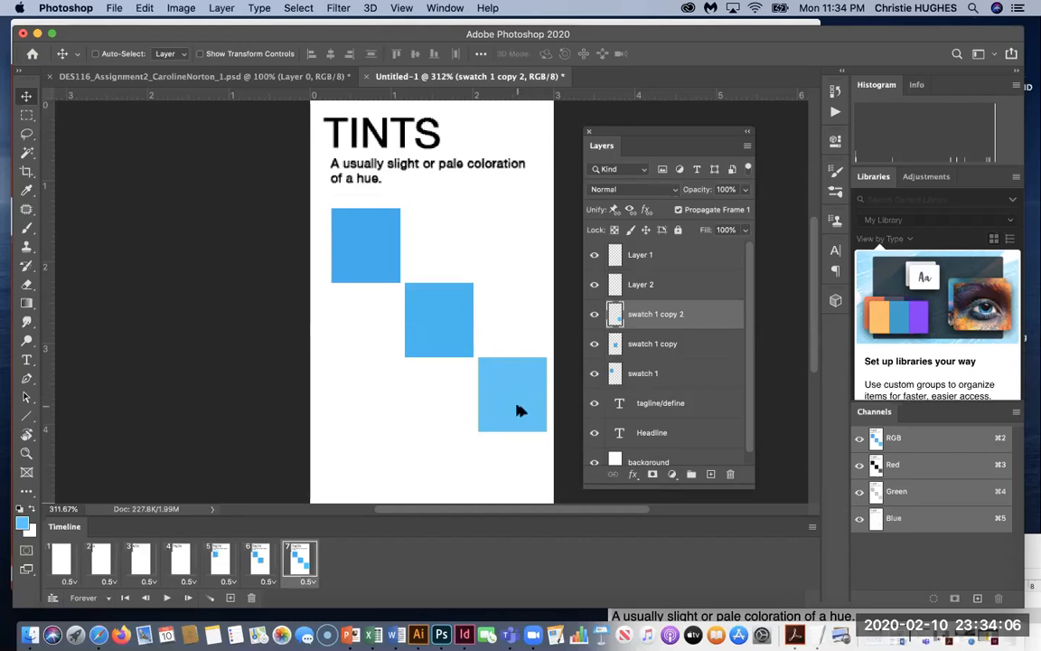
Duplicate the third square to the bottom centre, then copy it to the left of the third row.
{"action": "left_click_drag", "start_coordinate": [516, 412], "coordinate": [442, 487]}
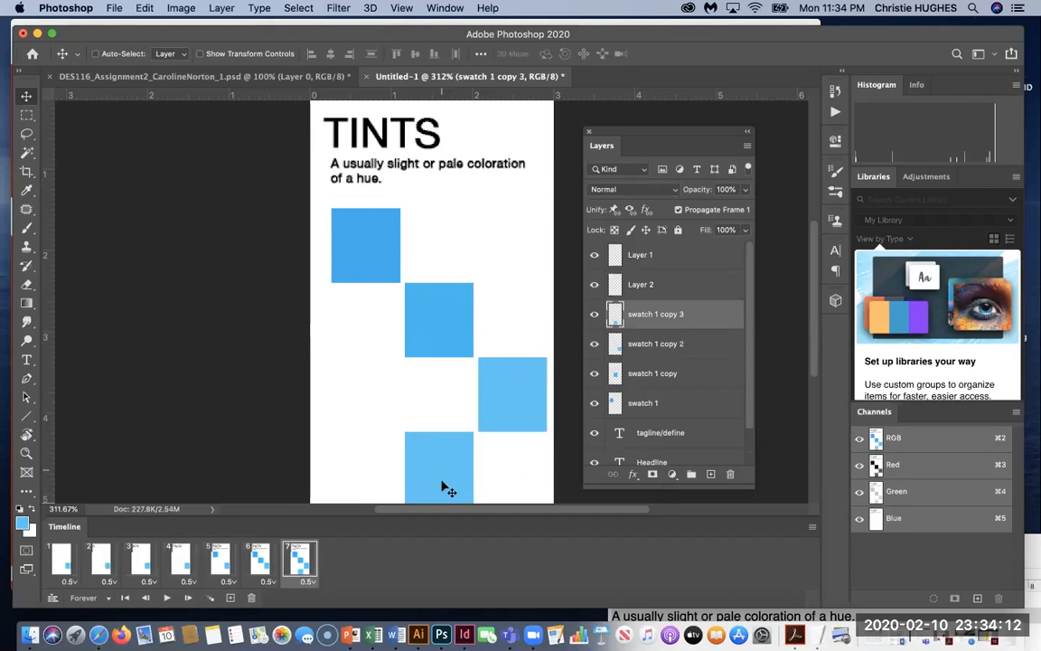
{"action": "scroll", "coordinate": [396, 432], "scroll_direction": "down", "scroll_amount": 3}
{"action": "scroll", "coordinate": [397, 432], "scroll_direction": "up", "scroll_amount": 2}
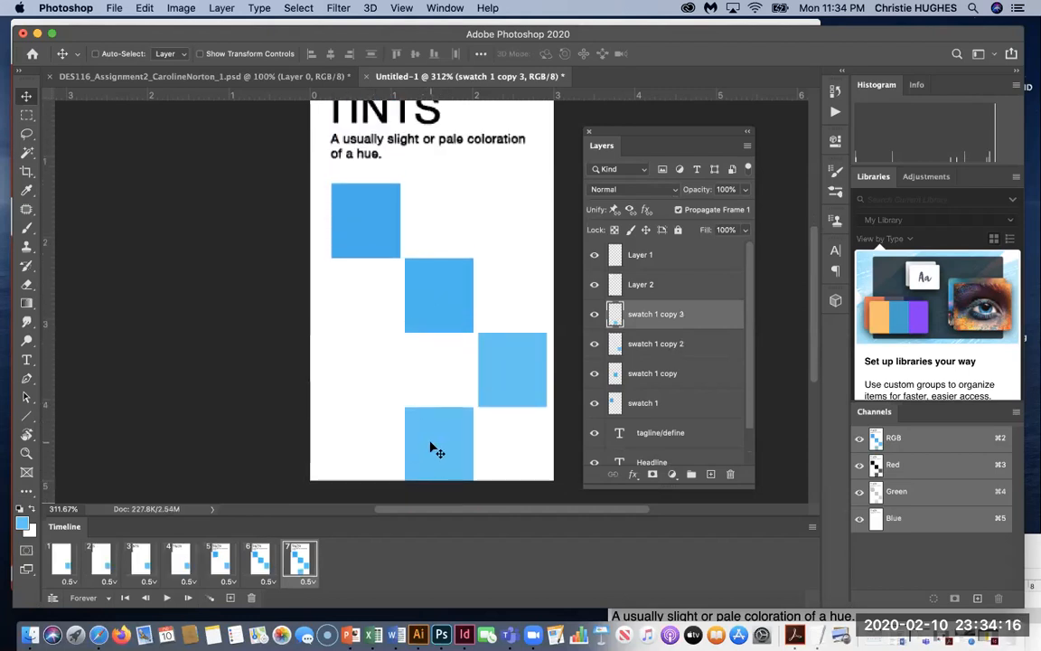
{"action": "left_click_drag", "start_coordinate": [437, 449], "coordinate": [362, 368]}
{"action": "scroll", "coordinate": [362, 441], "scroll_direction": "up", "scroll_amount": 2}
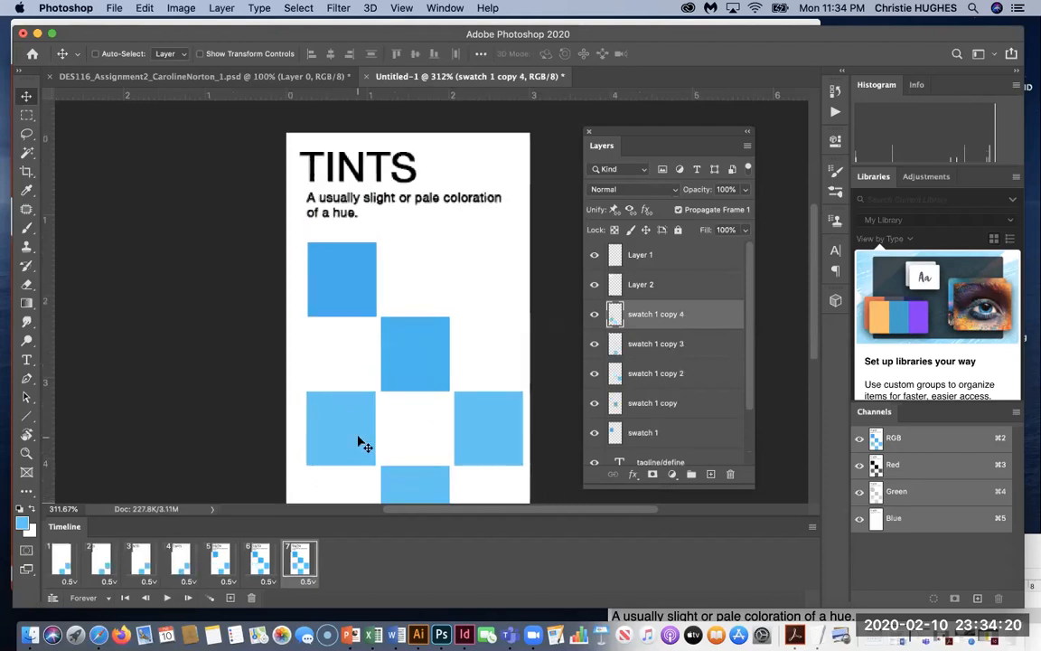
{"action": "scroll", "coordinate": [358, 441], "scroll_direction": "down", "scroll_amount": 2}
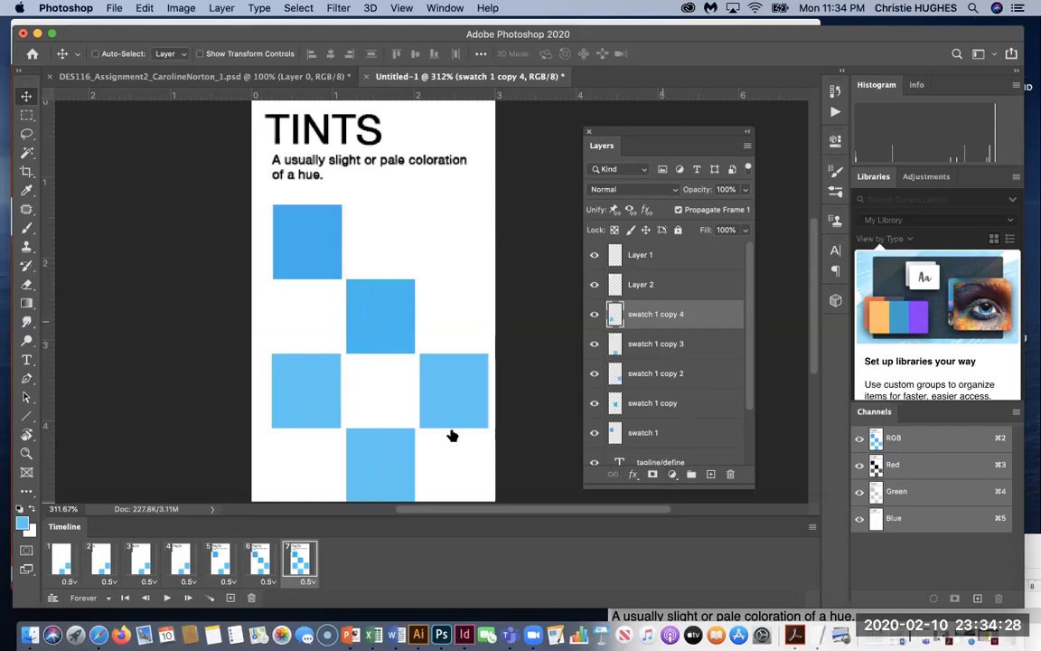
Hide the swatch 1 copy 3 and copy 4 squares in frame 1.
{"action": "left_click", "coordinate": [61, 561]}
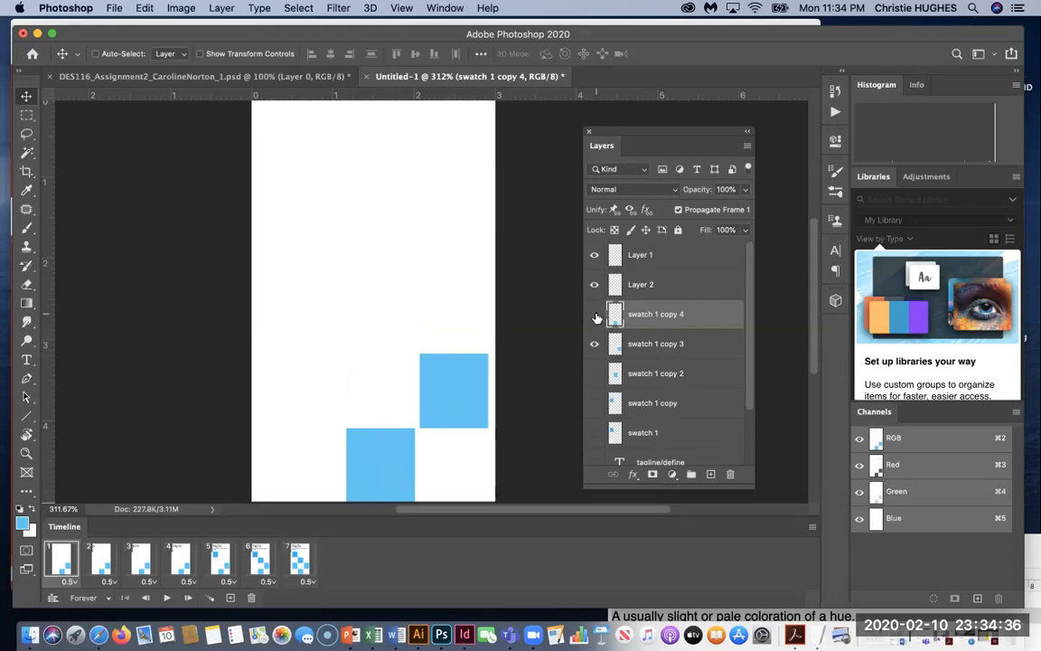
{"action": "left_click_drag", "start_coordinate": [595, 315], "coordinate": [594, 347]}
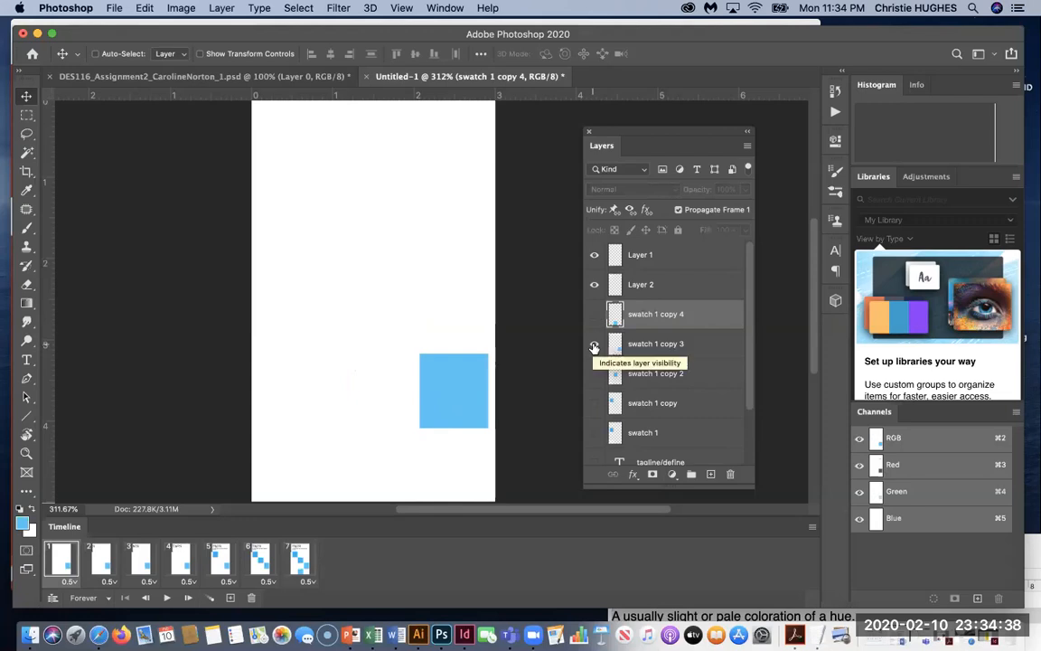
{"action": "left_click", "coordinate": [594, 347]}
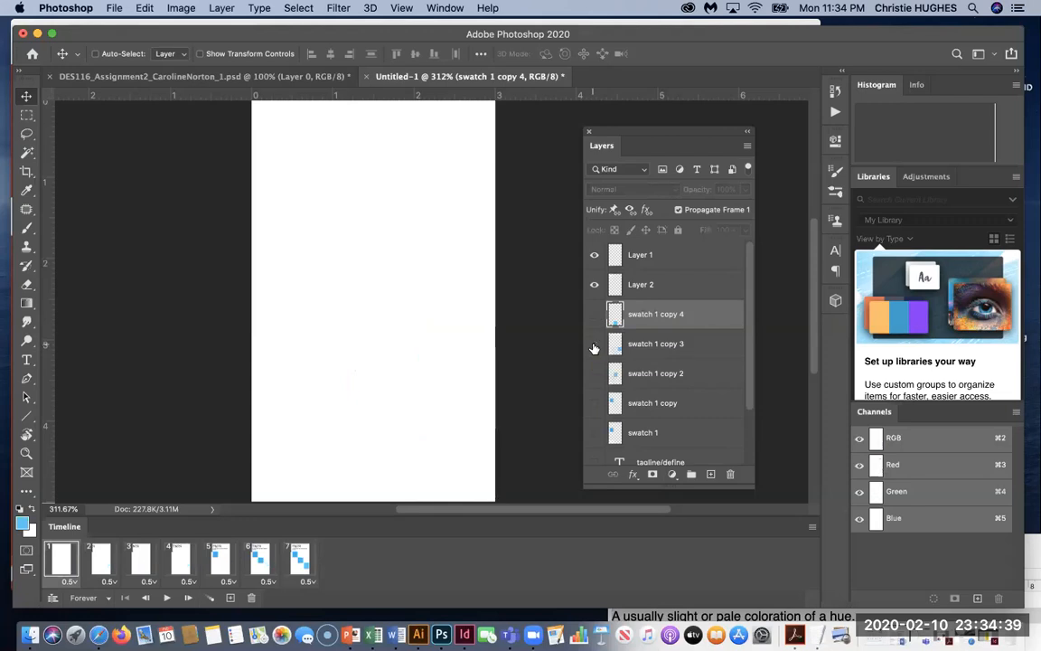
Step through frames 2–7 to confirm the two new squares stay hidden.
{"action": "left_click", "coordinate": [96, 569]}
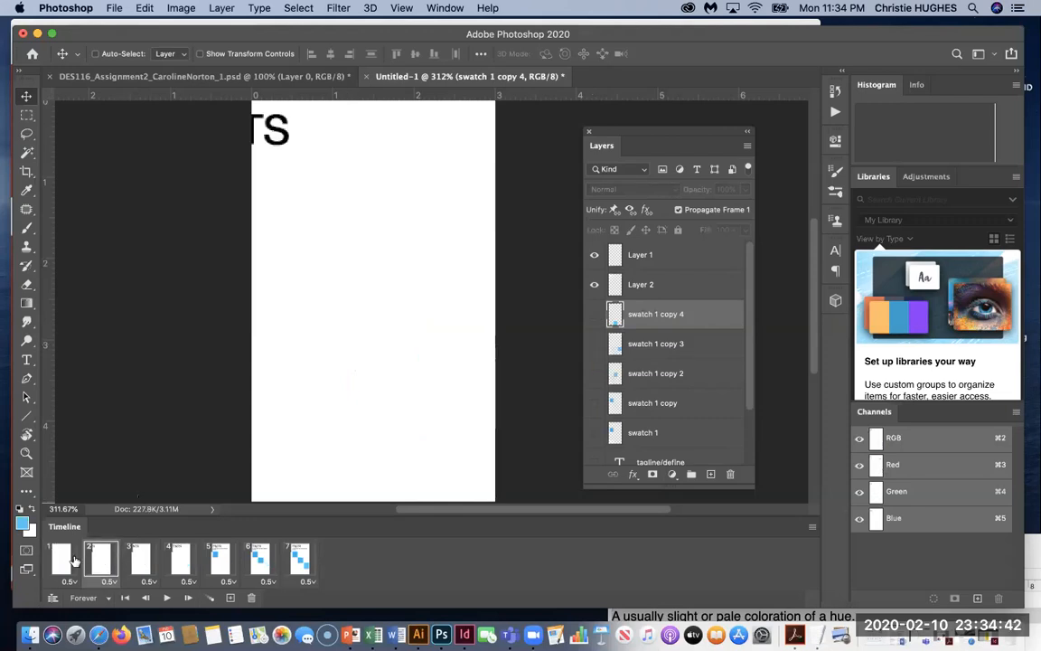
{"action": "left_click", "coordinate": [75, 560]}
{"action": "left_click", "coordinate": [105, 557]}
{"action": "left_click", "coordinate": [142, 559]}
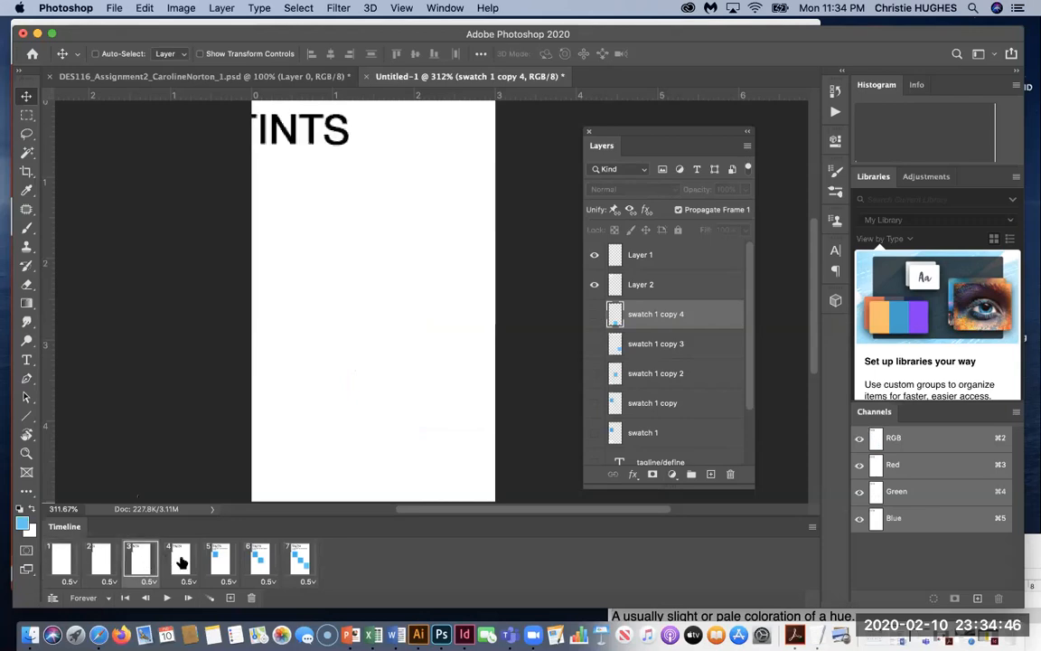
{"action": "left_click", "coordinate": [181, 561]}
{"action": "left_click", "coordinate": [221, 559]}
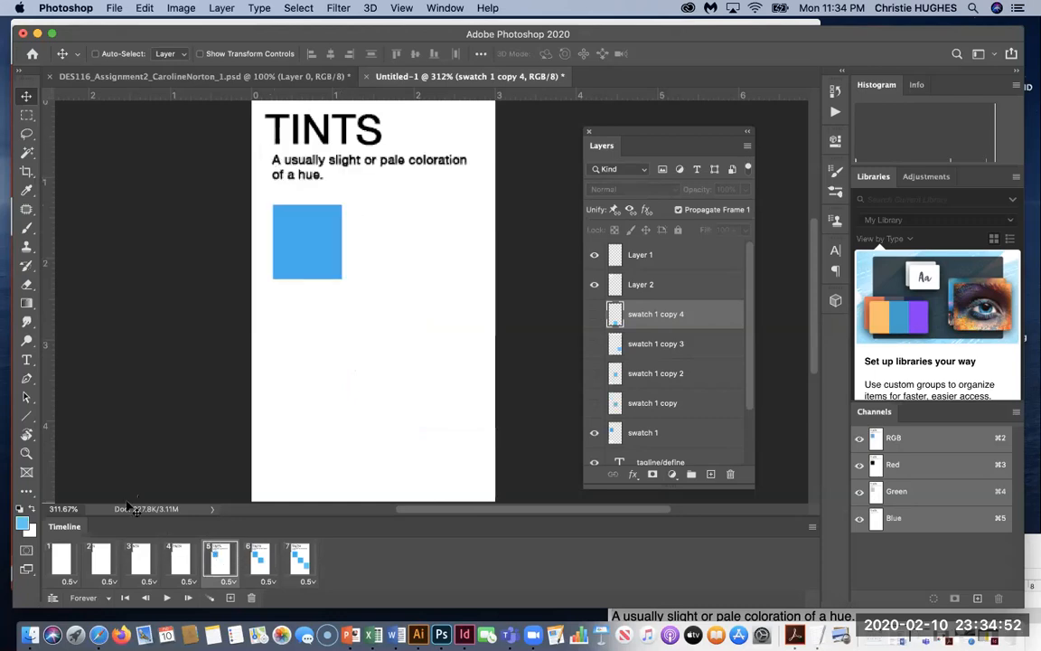
{"action": "left_click", "coordinate": [259, 559]}
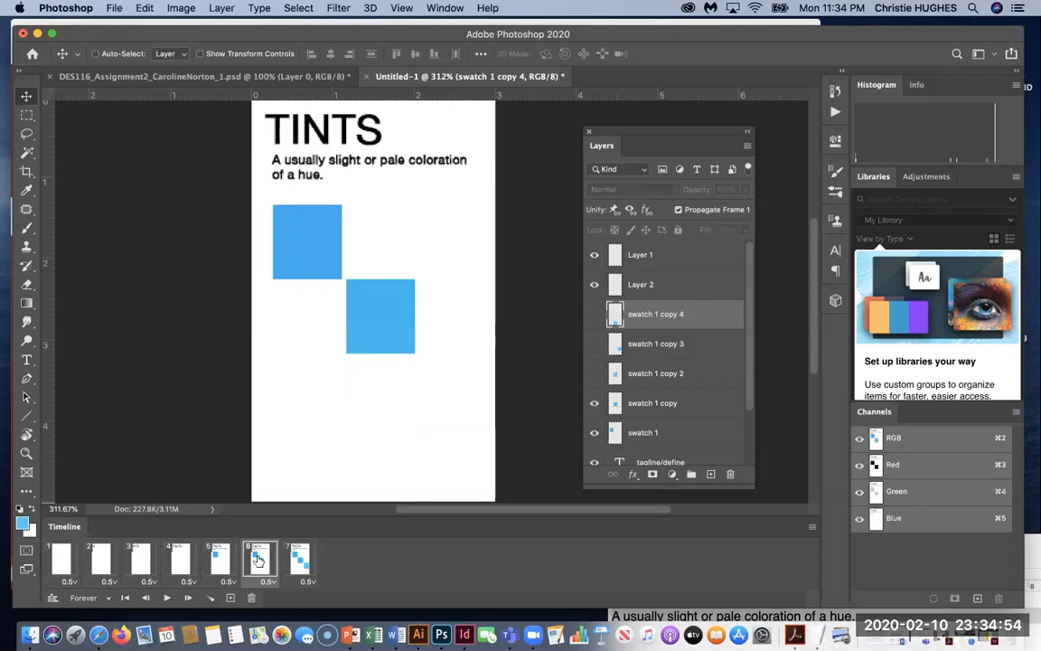
{"action": "left_click", "coordinate": [298, 564]}
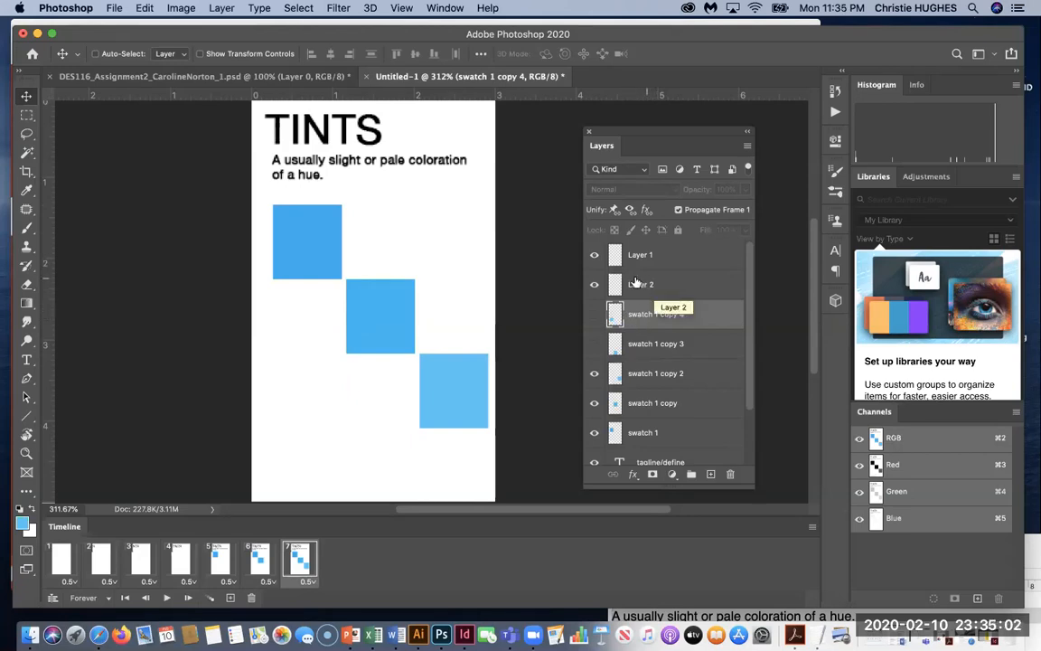
Add an eighth animation frame, leaving the left-side square hidden.
{"action": "left_click", "coordinate": [230, 599]}
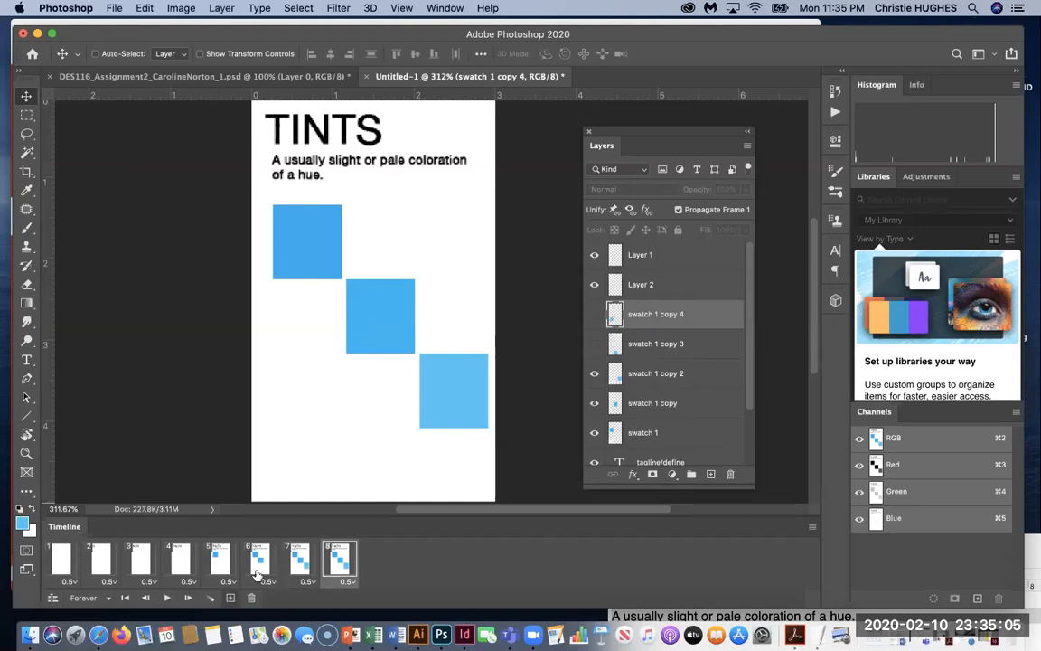
{"action": "left_click", "coordinate": [593, 316]}
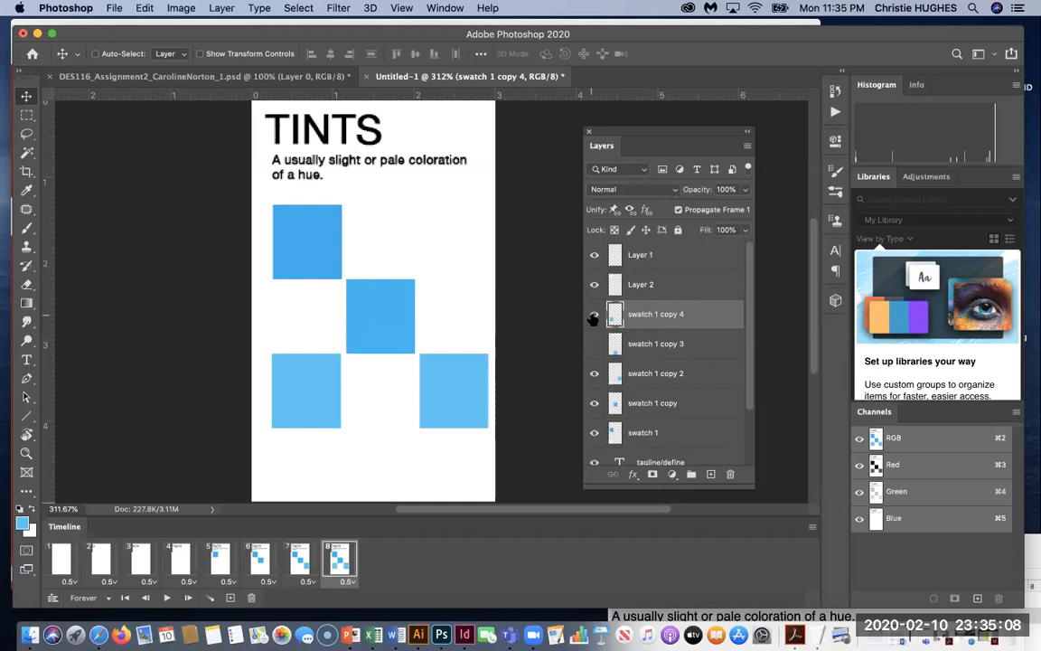
{"action": "left_click", "coordinate": [594, 316]}
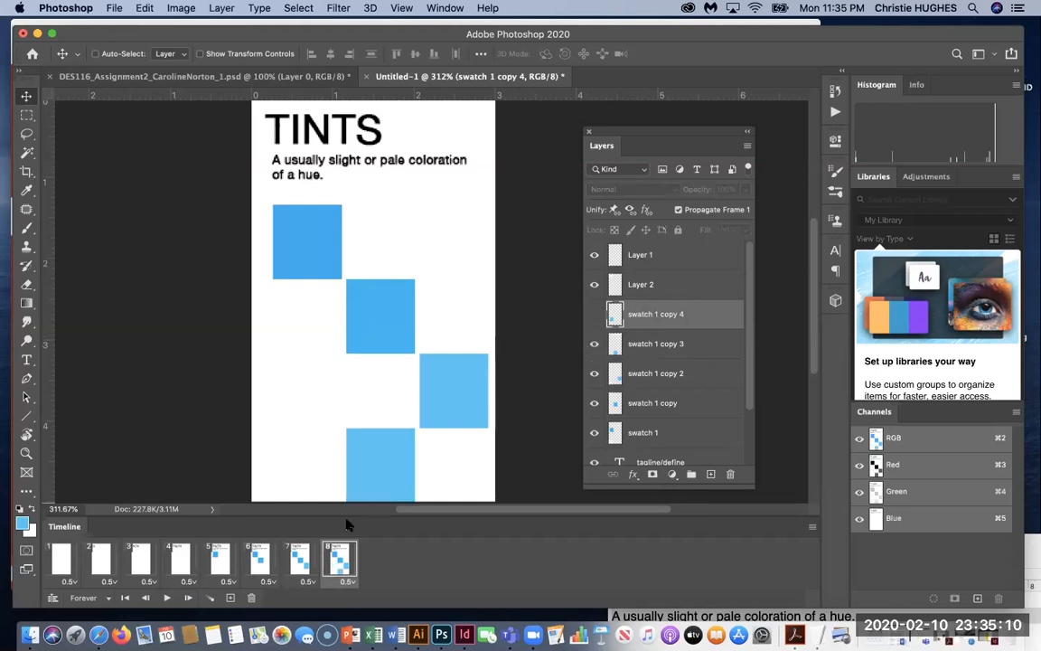
Add a ninth frame showing the left-side square, then select the swatch 1 copy 3 layer.
{"action": "left_click", "coordinate": [231, 597]}
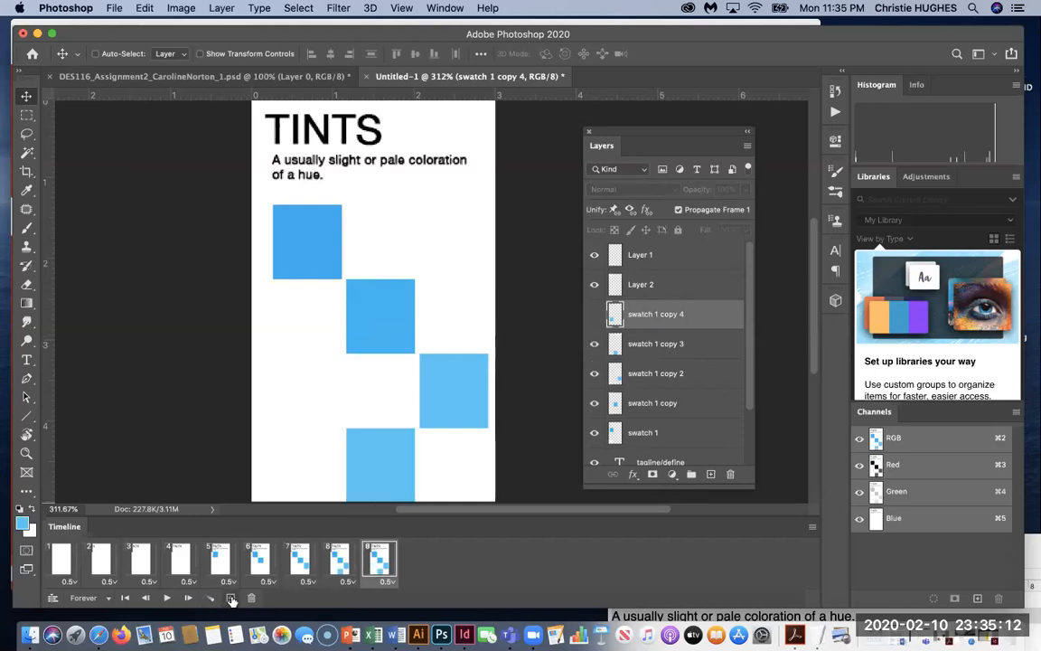
{"action": "left_click", "coordinate": [594, 314]}
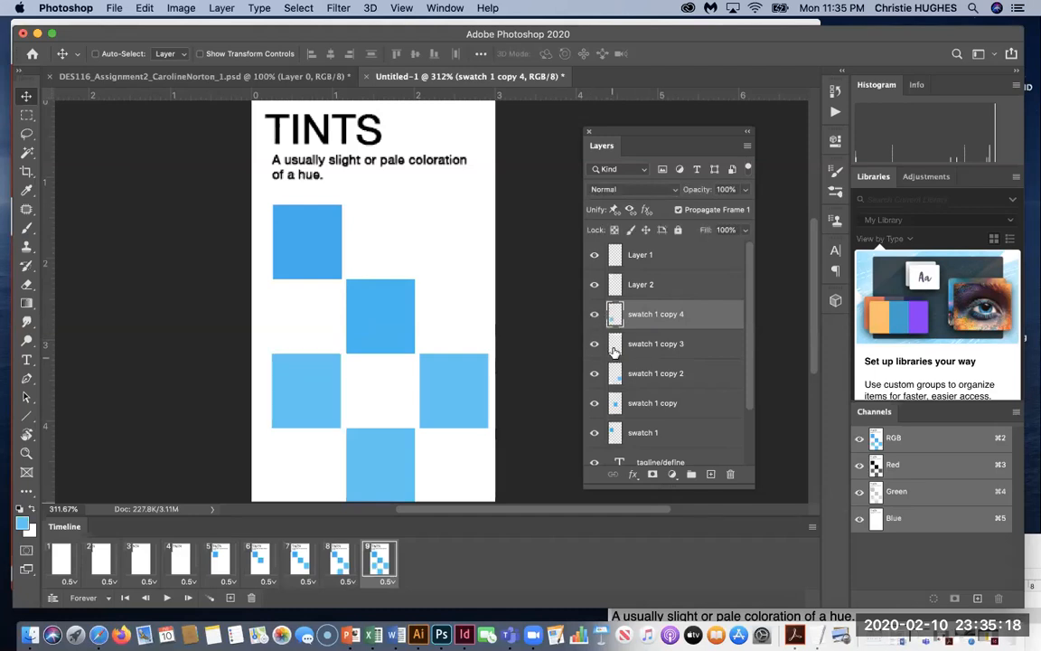
{"action": "left_click", "coordinate": [620, 350]}
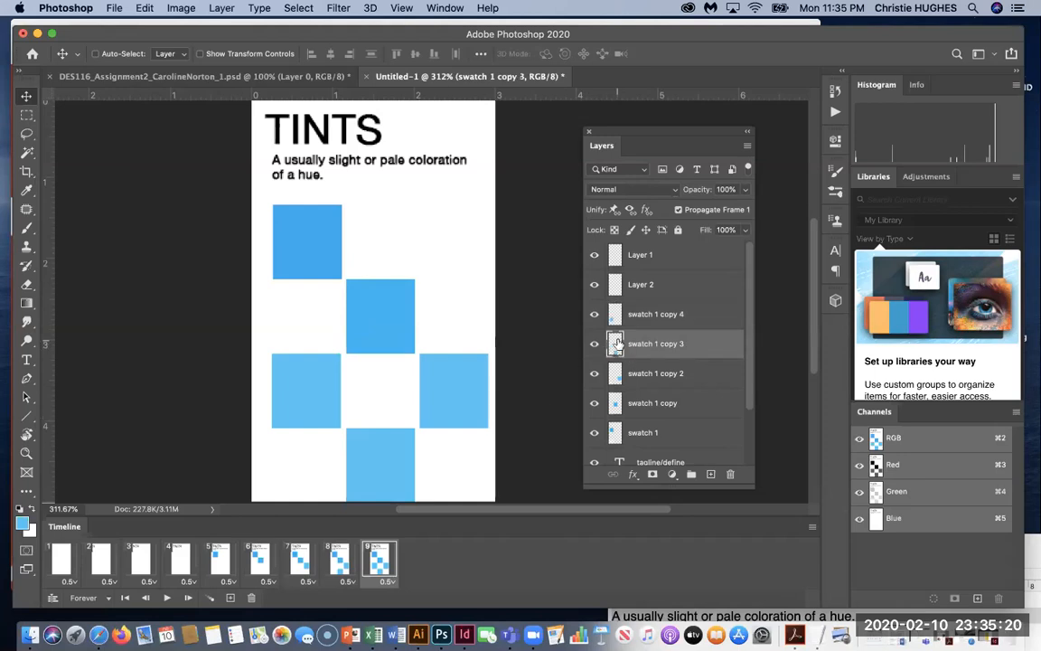
Fill the bottom-centre square with 40% cyan (8ed8f8).
{"action": "left_click", "coordinate": [618, 346], "text": "super"}
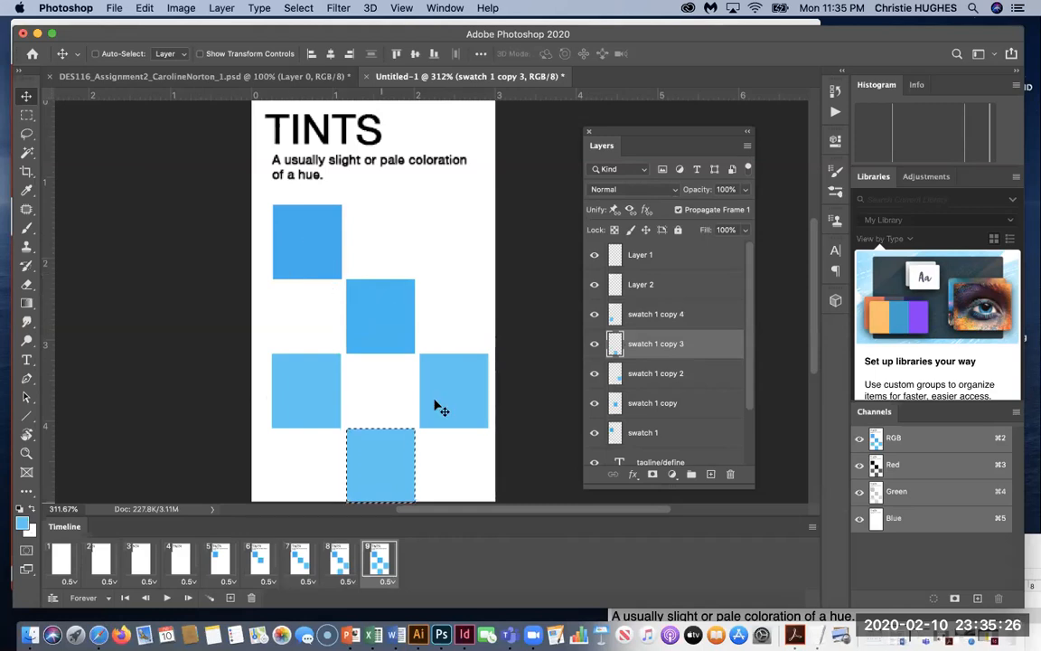
{"action": "left_click", "coordinate": [23, 523]}
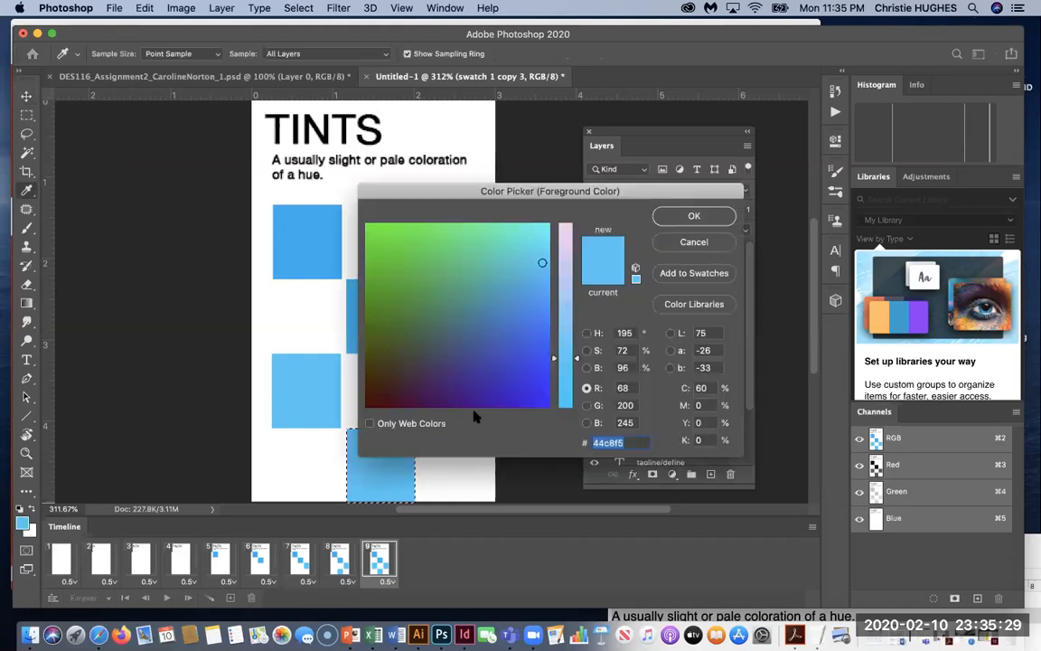
{"action": "double_click", "coordinate": [700, 388]}
{"action": "type", "text": "40"}
{"action": "key", "text": "Return"}
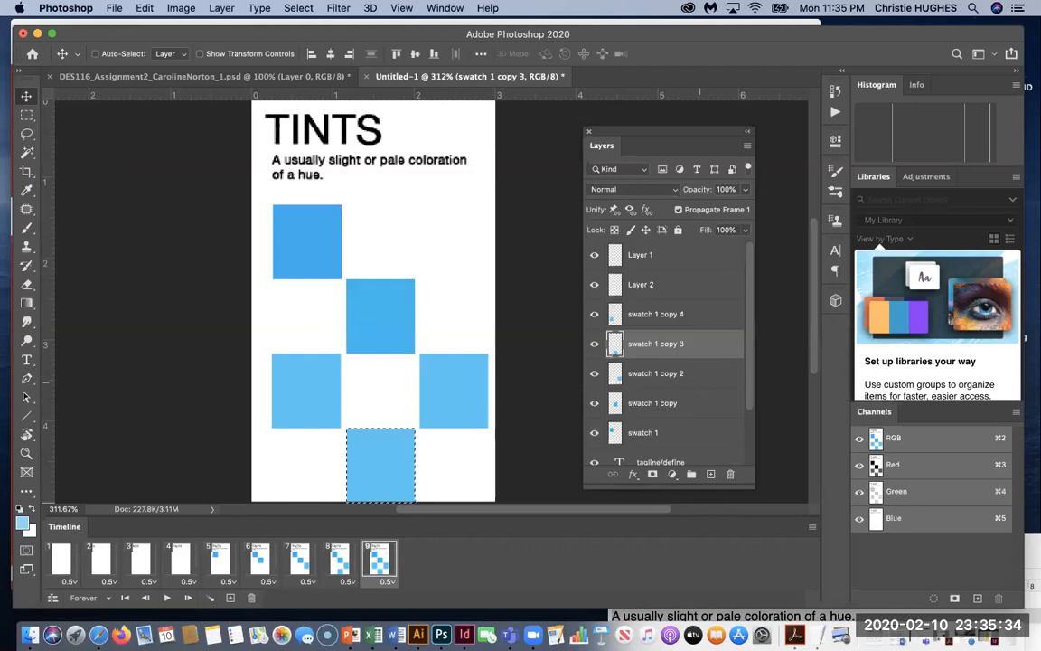
{"action": "key", "text": "alt+BackSpace"}
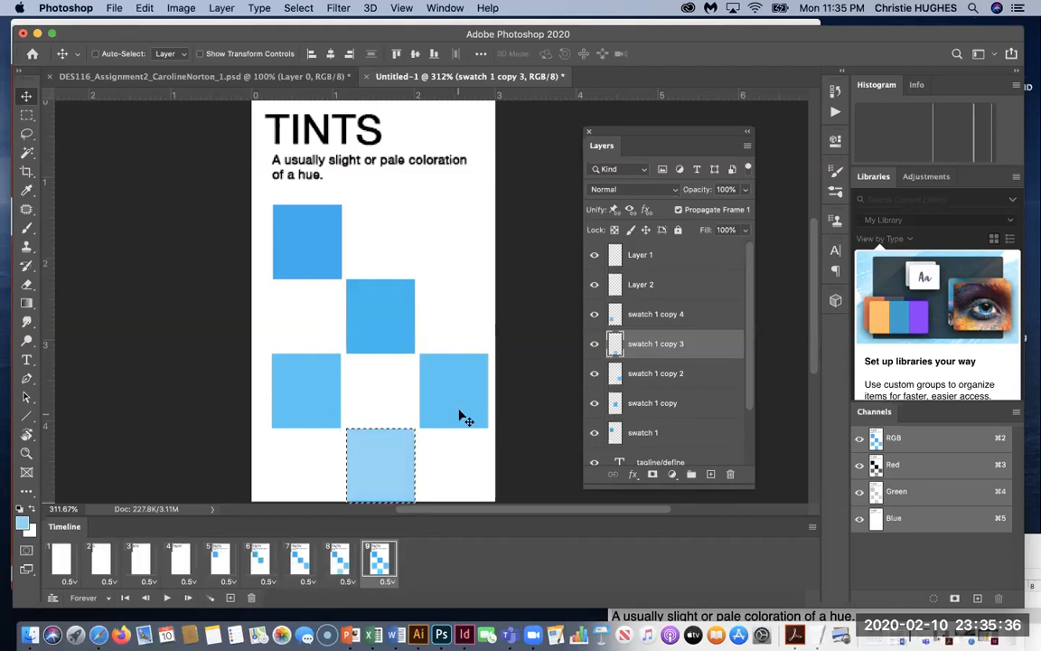
Fill the lower-left square on swatch 1 copy 4 with 20% cyan (c7eafb), then deselect.
{"action": "left_click", "coordinate": [614, 322]}
{"action": "left_click", "coordinate": [615, 322], "text": "super"}
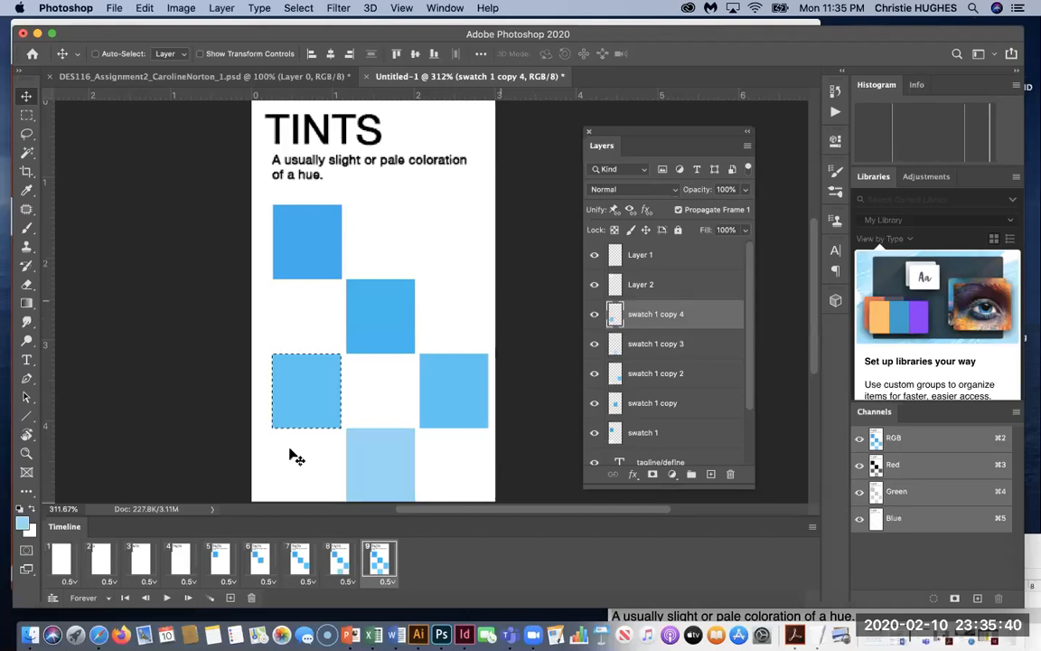
{"action": "left_click", "coordinate": [24, 524]}
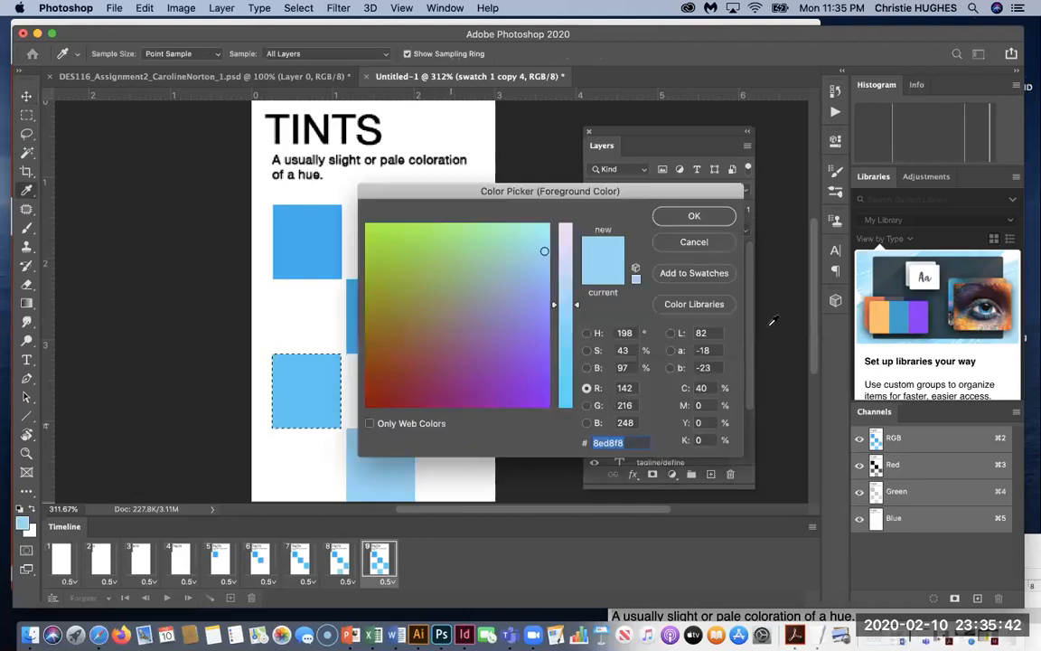
{"action": "double_click", "coordinate": [701, 387]}
{"action": "type", "text": "20"}
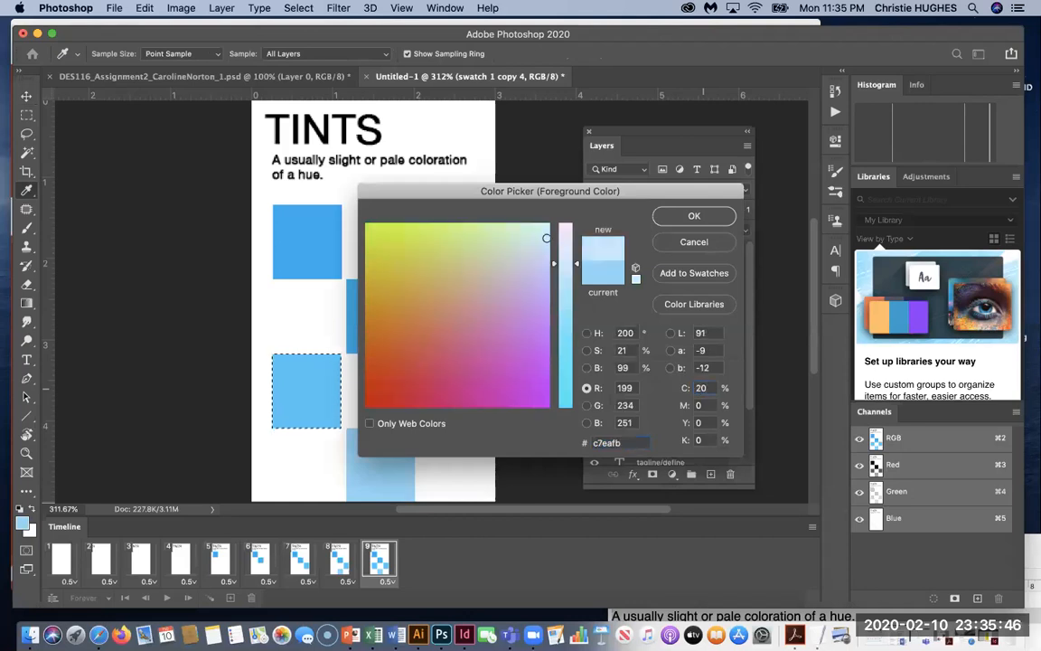
{"action": "key", "text": "Return"}
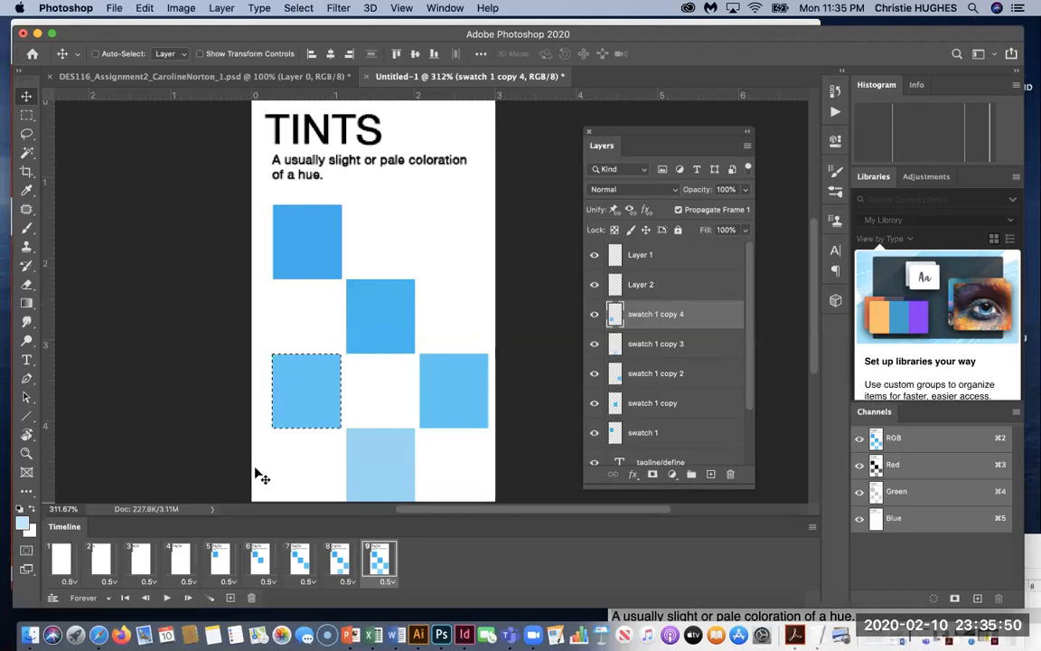
{"action": "key", "text": "alt+BackSpace"}
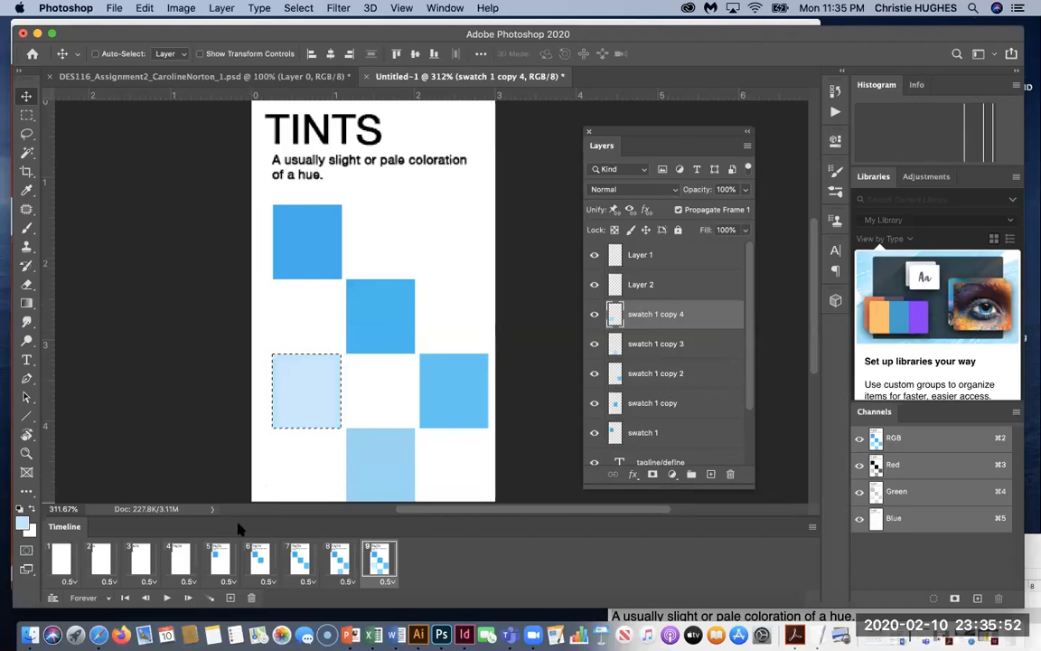
{"action": "key", "text": "super+d"}
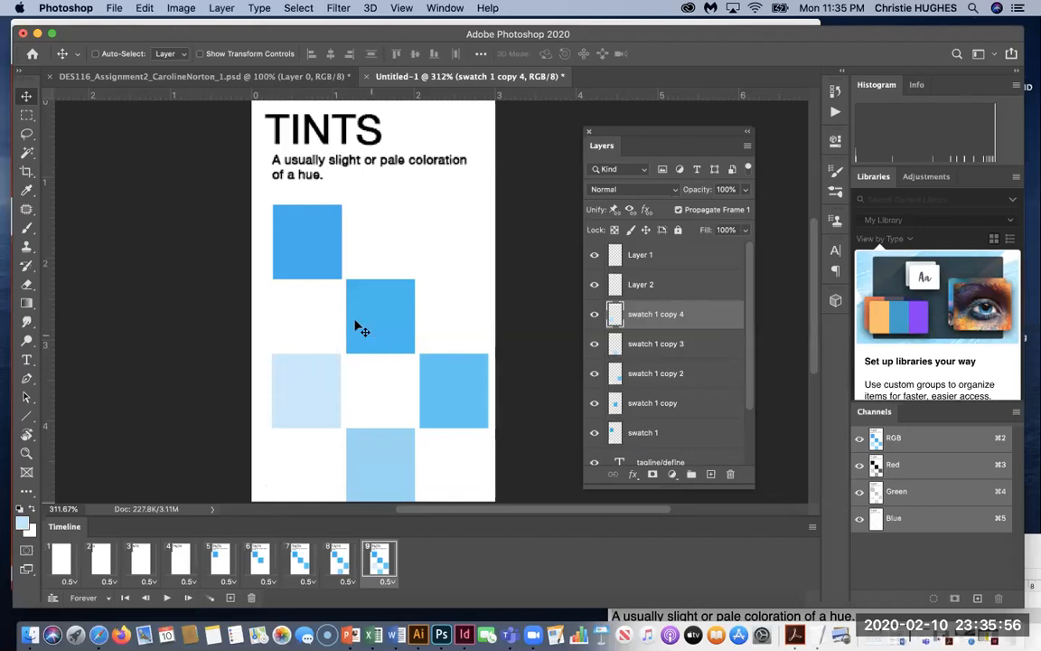
{"action": "scroll", "coordinate": [441, 244], "scroll_direction": "up", "scroll_amount": 1}
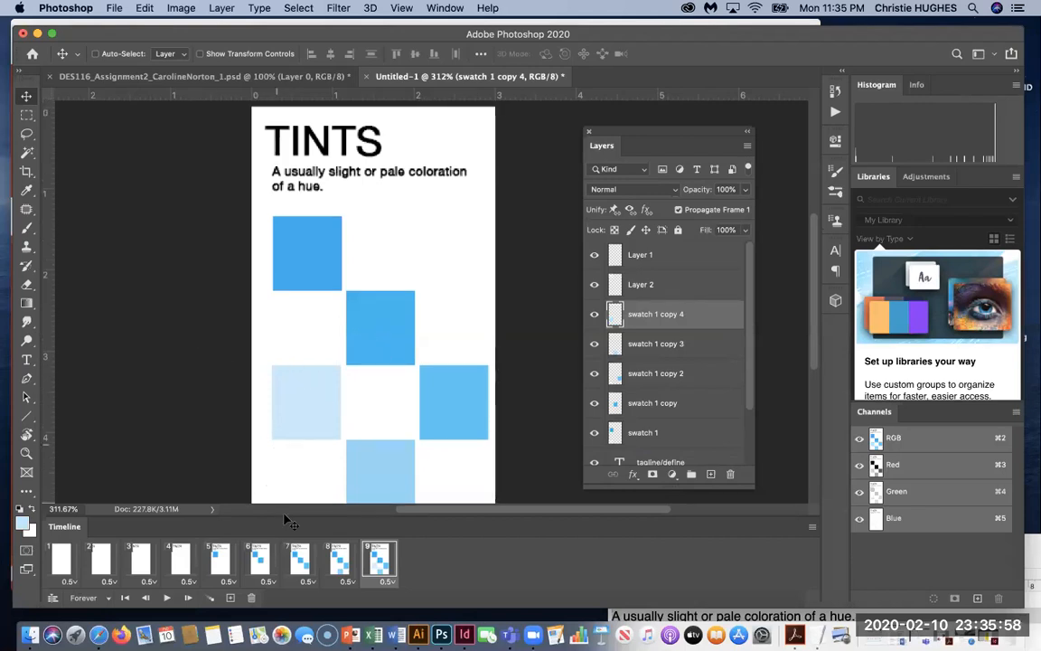
Preview the nine-frame animation, keep frame 1's delay at 0.5 seconds, then replay it.
{"action": "left_click", "coordinate": [167, 598]}
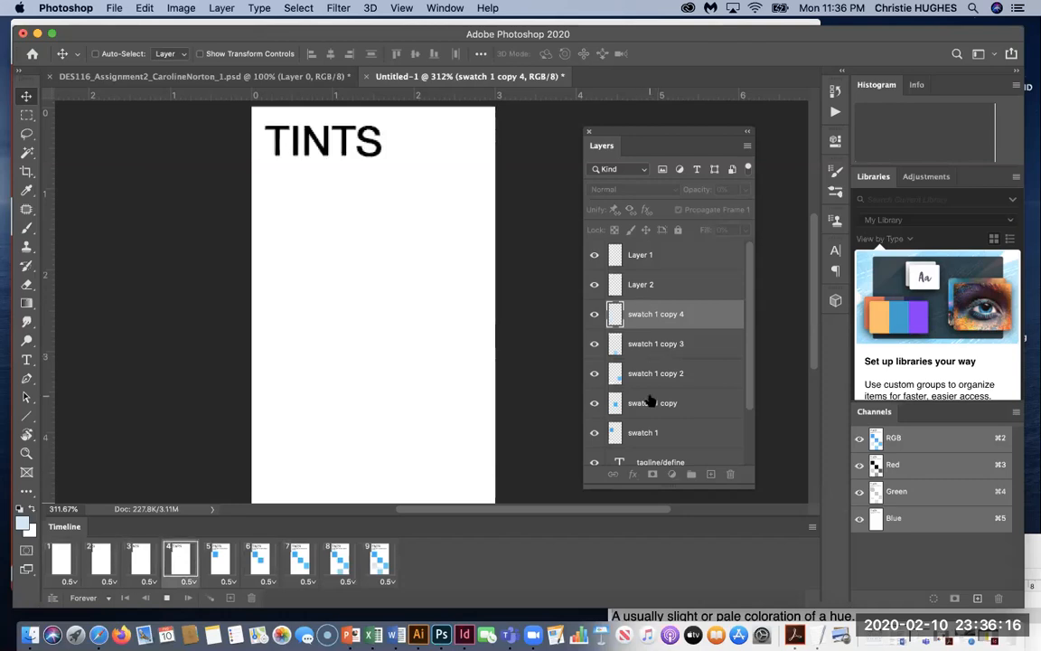
{"action": "scroll", "coordinate": [649, 400], "scroll_direction": "down", "scroll_amount": 3}
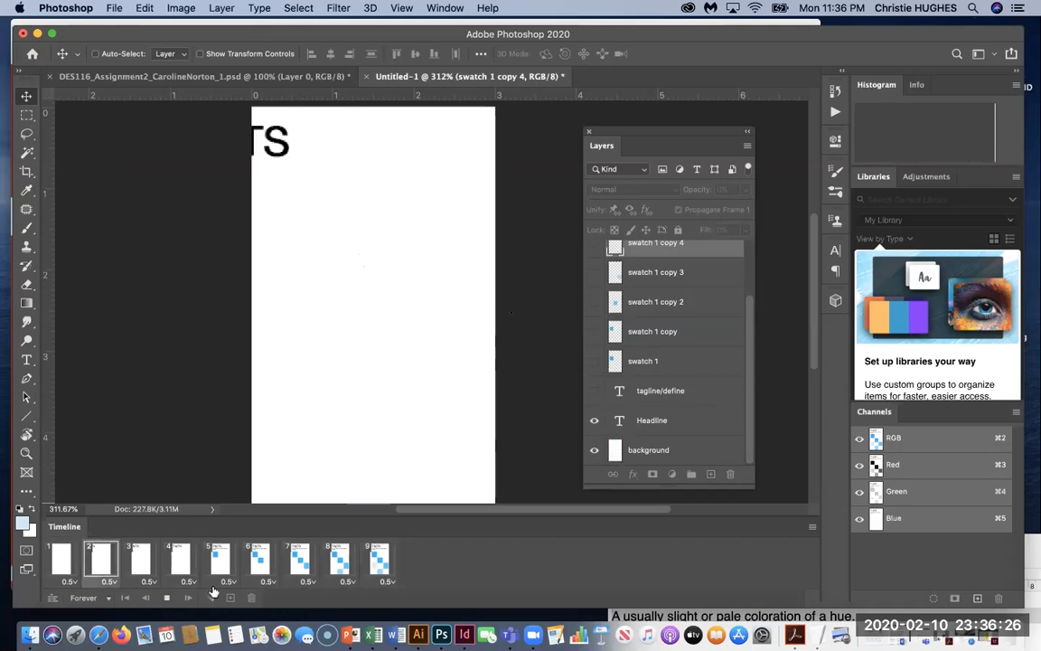
{"action": "left_click", "coordinate": [75, 583]}
{"action": "left_click", "coordinate": [76, 499]}
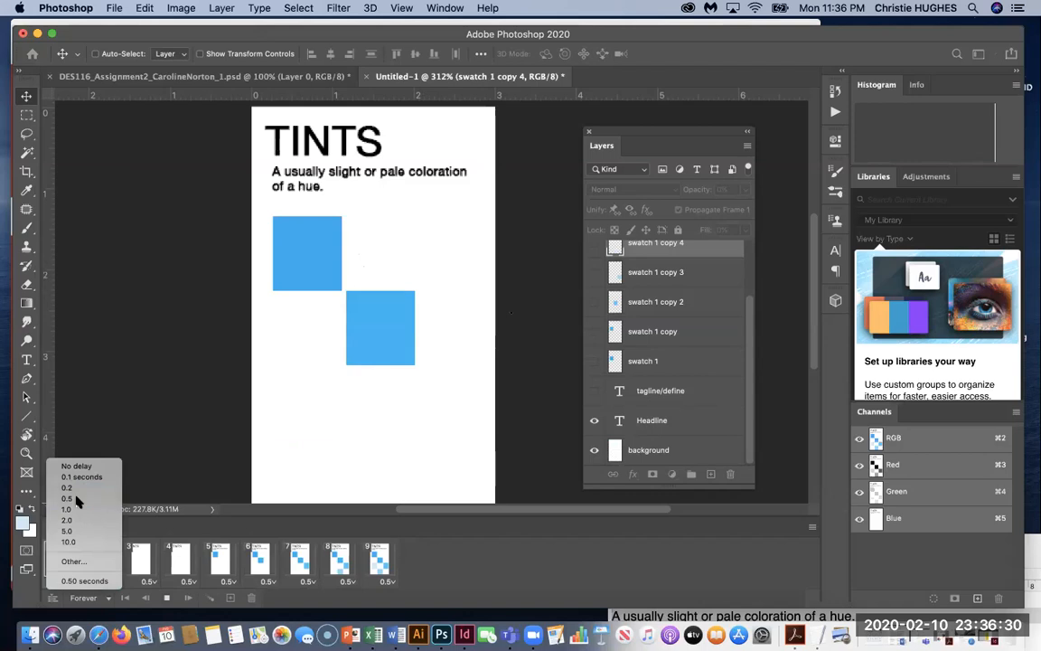
{"action": "key", "text": "space"}
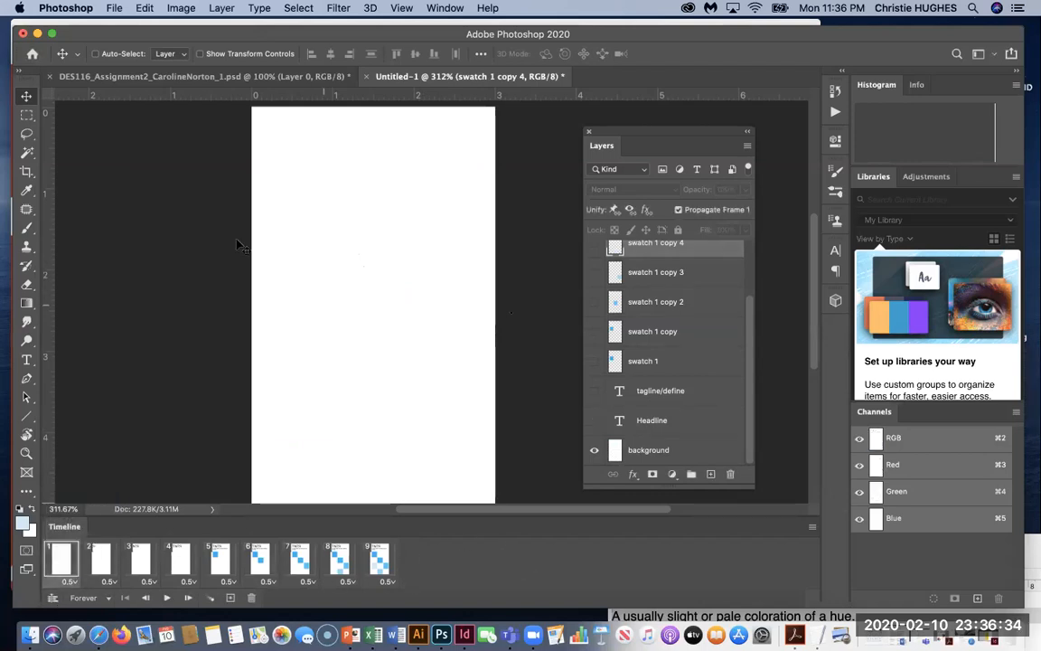
{"action": "left_click", "coordinate": [166, 597]}
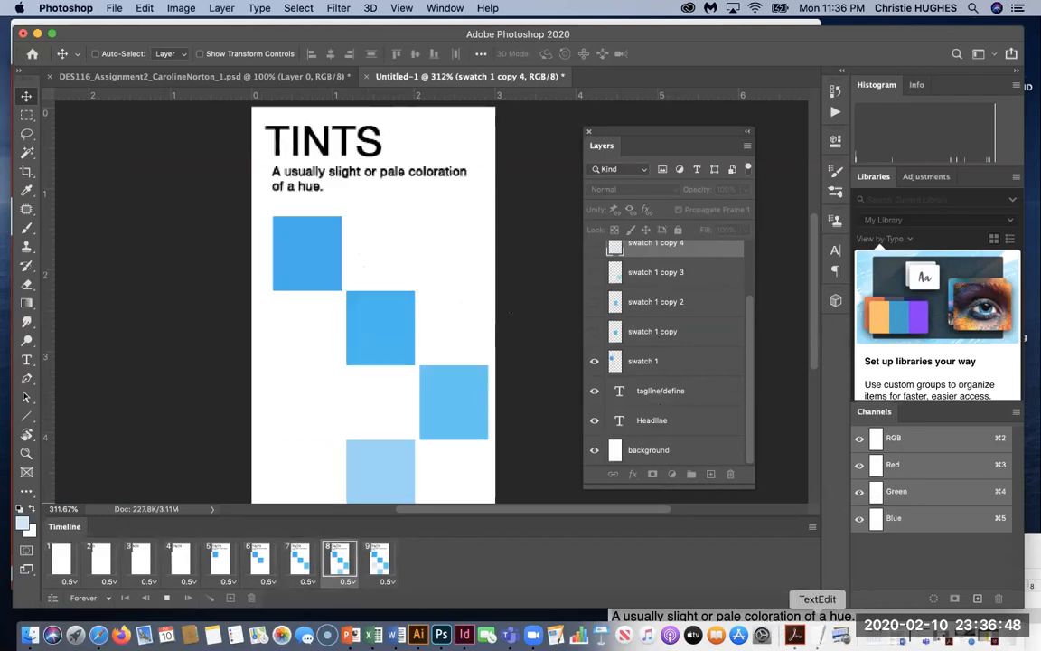
{"action": "left_click", "coordinate": [817, 635]}
{"action": "left_click_drag", "start_coordinate": [774, 547], "coordinate": [779, 241]}
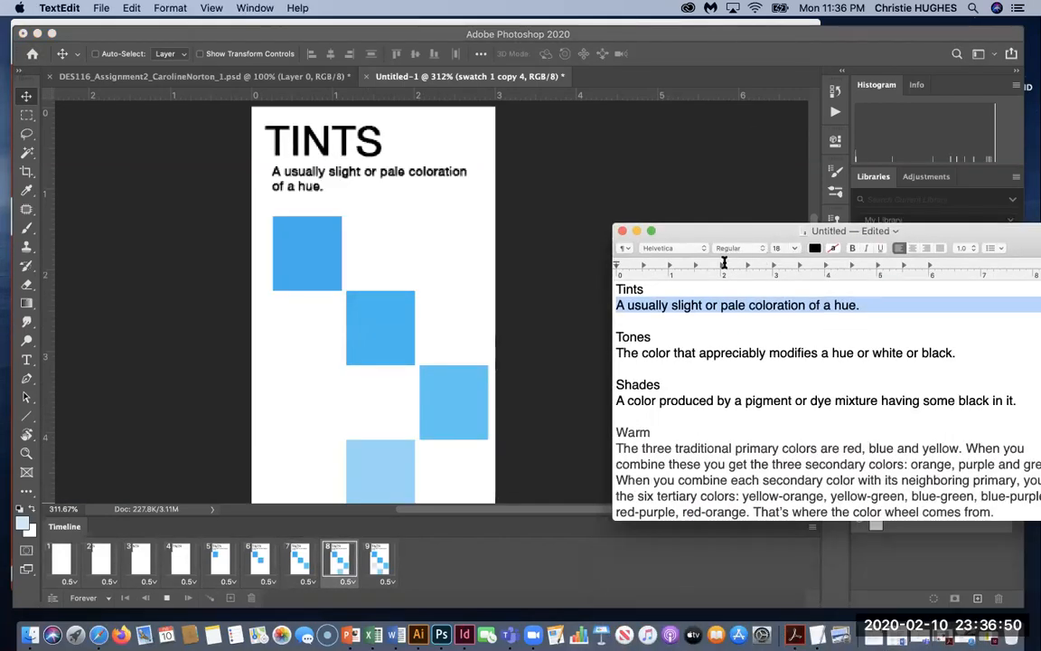
{"action": "left_click", "coordinate": [666, 384]}
{"action": "left_click", "coordinate": [638, 433]}
{"action": "scroll", "coordinate": [728, 436], "scroll_direction": "down", "scroll_amount": 3}
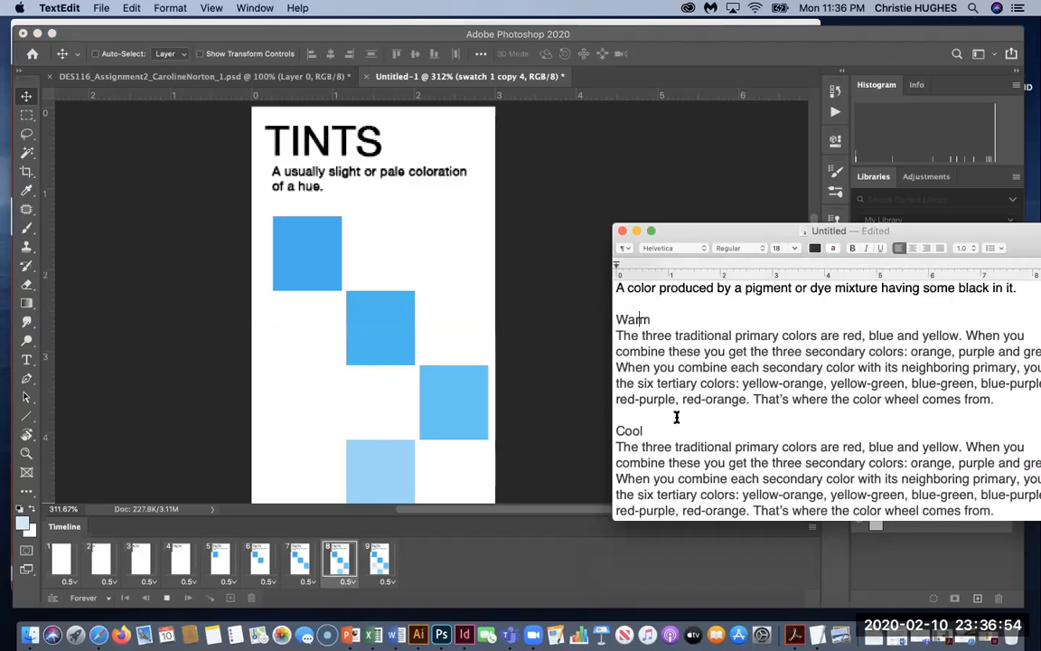
{"action": "left_click", "coordinate": [636, 231]}
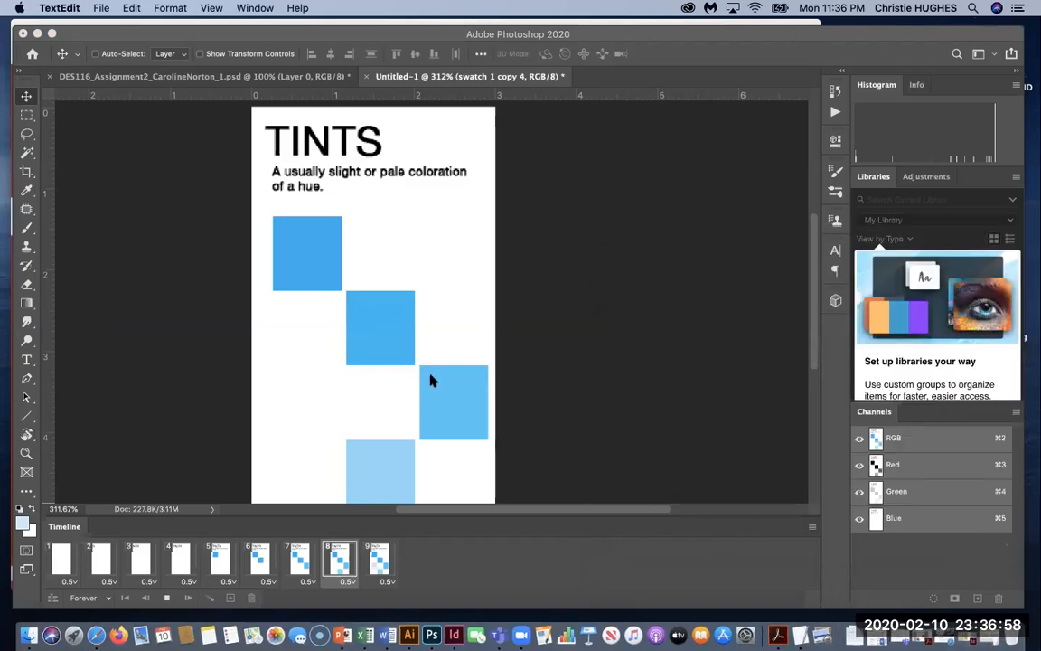
{"action": "scroll", "coordinate": [240, 339], "scroll_direction": "down", "scroll_amount": 3}
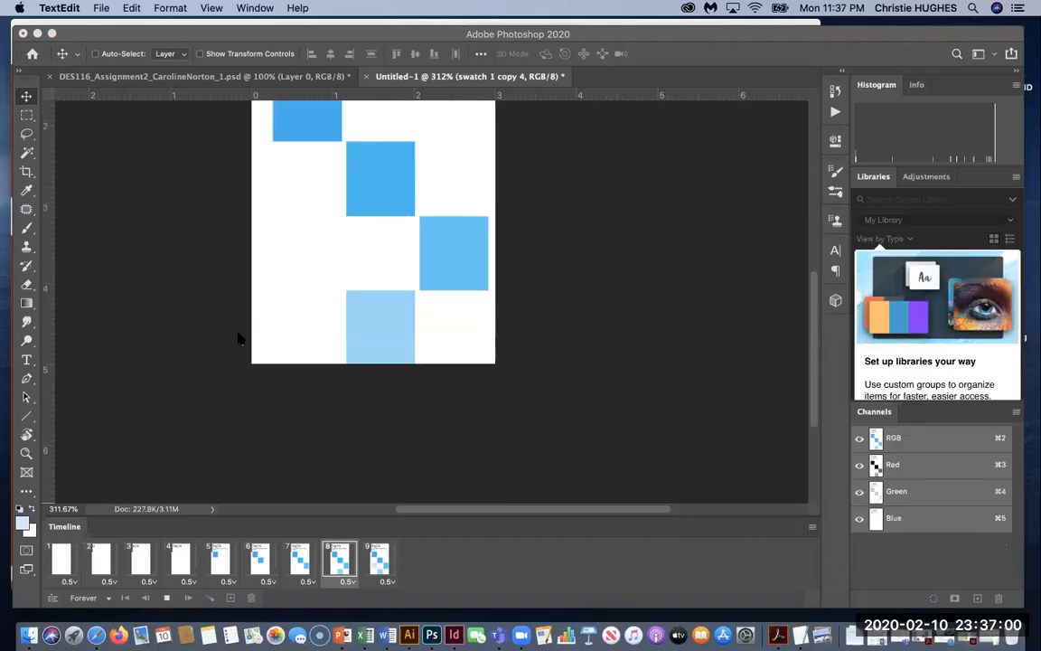
{"action": "scroll", "coordinate": [238, 338], "scroll_direction": "up", "scroll_amount": 3}
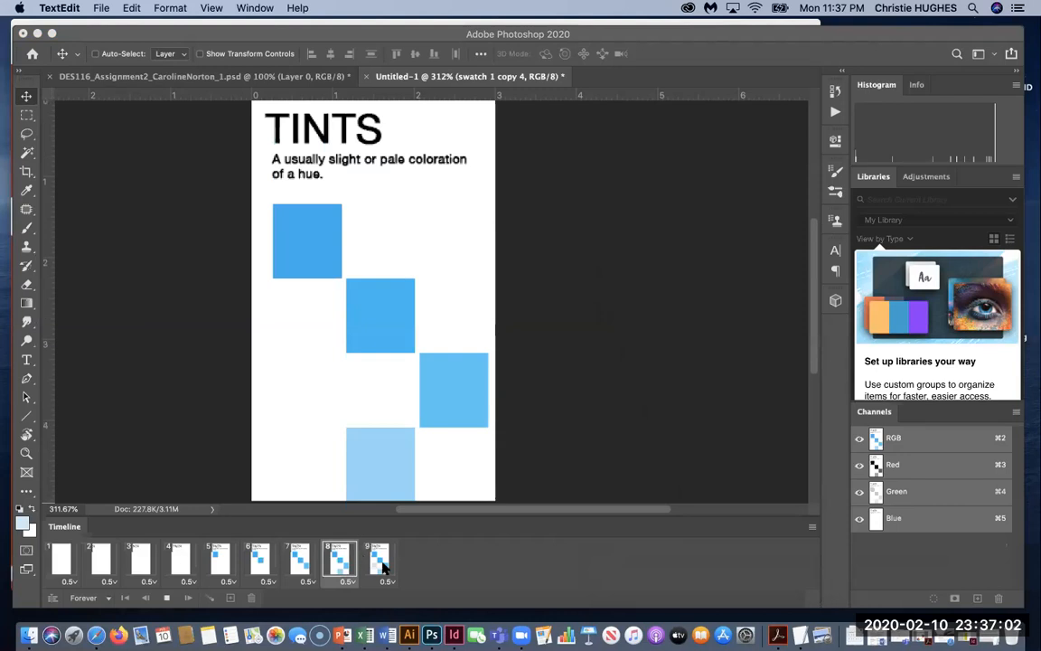
{"action": "left_click", "coordinate": [383, 566]}
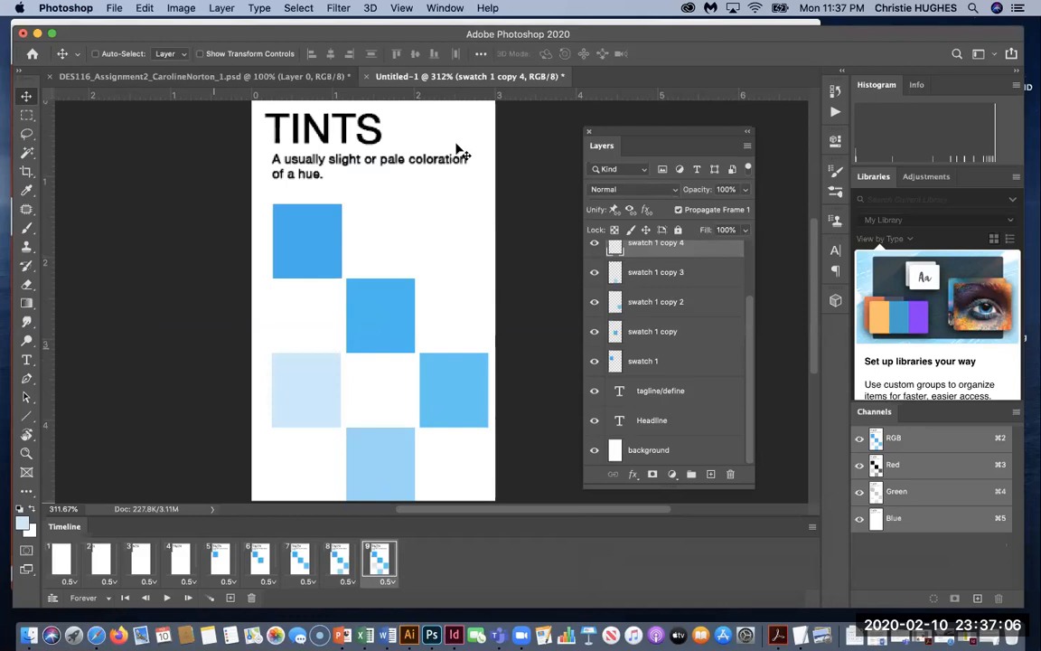
Make the Layers panel taller and move it up and to the left.
{"action": "left_click_drag", "start_coordinate": [710, 484], "coordinate": [709, 537]}
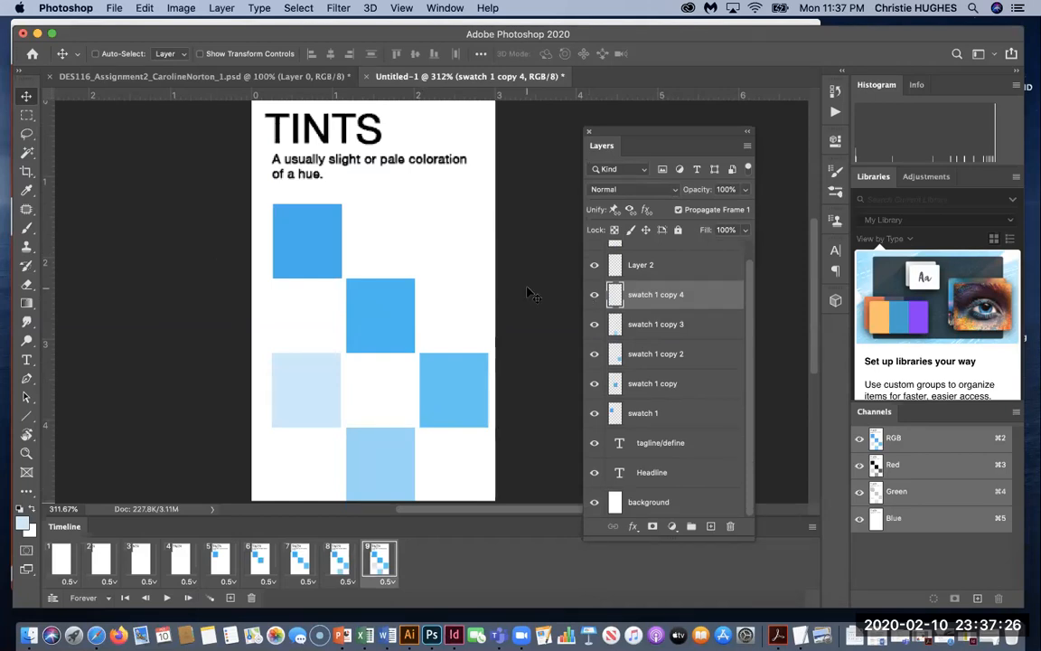
{"action": "left_click_drag", "start_coordinate": [652, 138], "coordinate": [586, 117]}
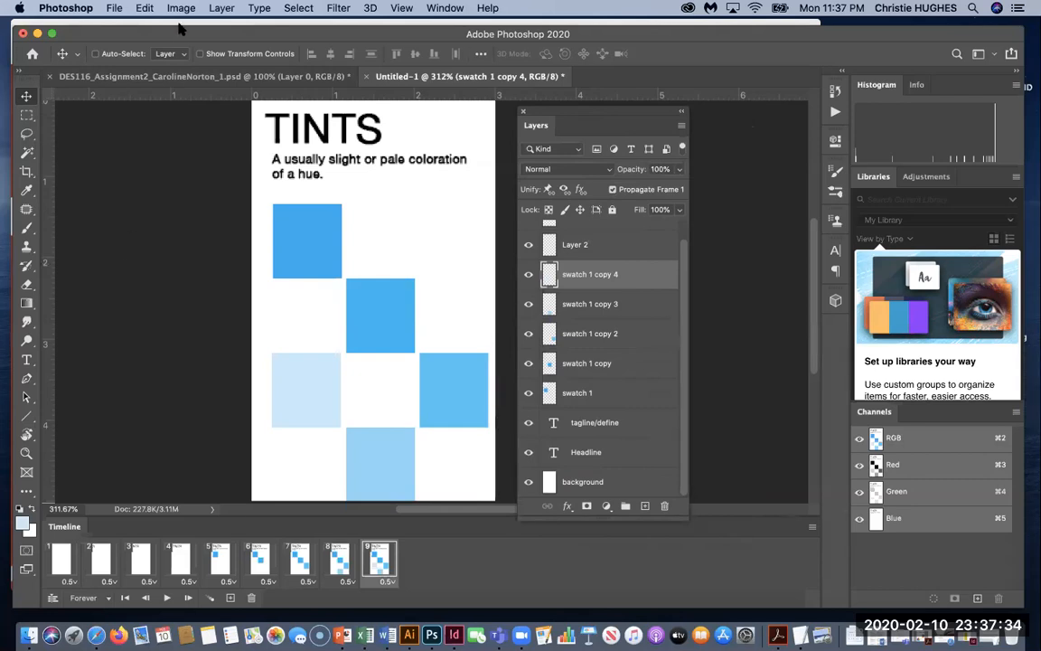
{"action": "left_click", "coordinate": [115, 9]}
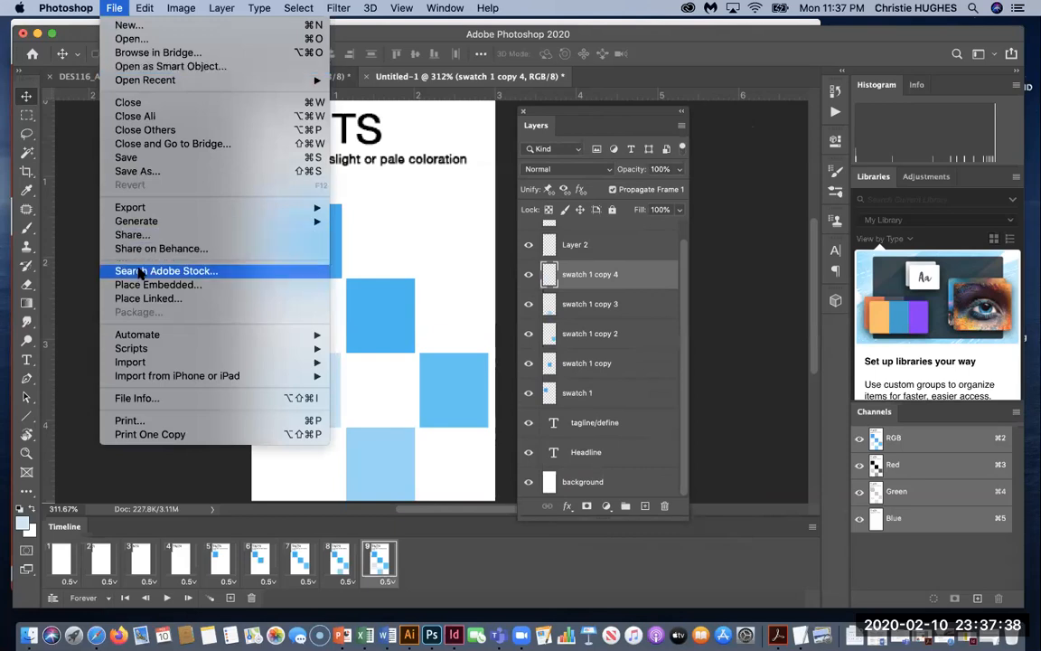
Start a Save As to this computer, then cancel it without changing the format or saving.
{"action": "left_click", "coordinate": [146, 170]}
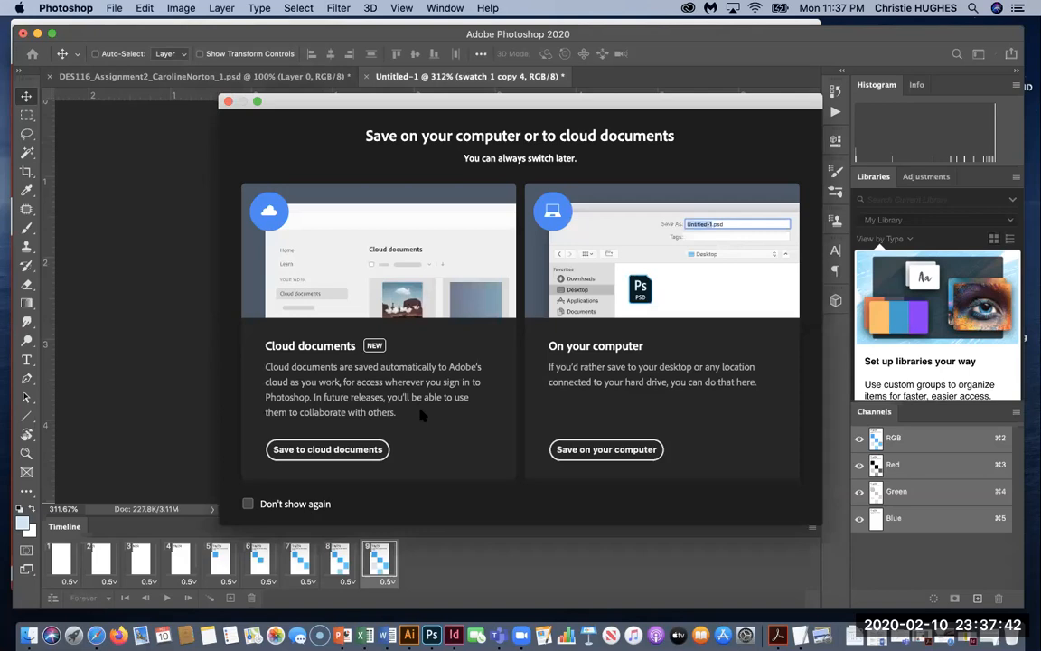
{"action": "left_click", "coordinate": [608, 450]}
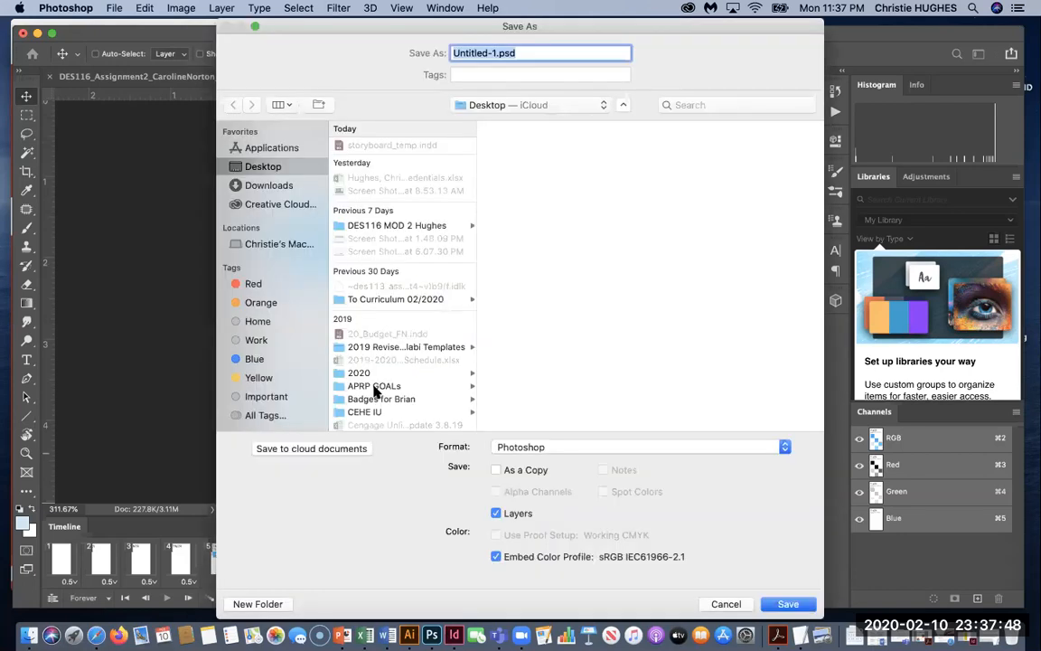
{"action": "left_click", "coordinate": [565, 449]}
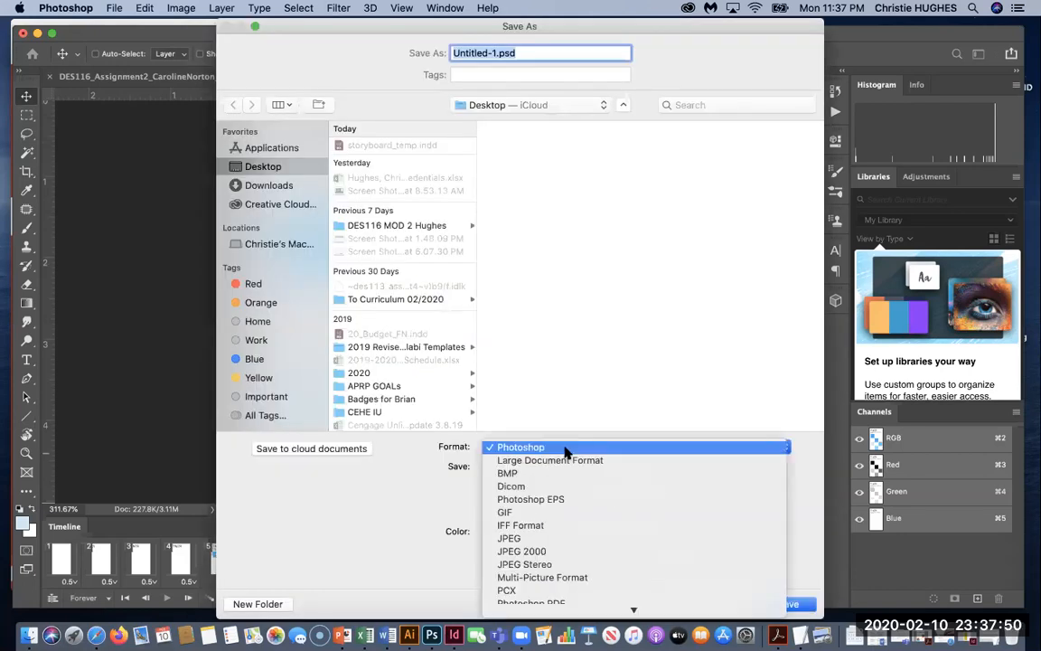
{"action": "scroll", "coordinate": [569, 479], "scroll_direction": "down", "scroll_amount": 5}
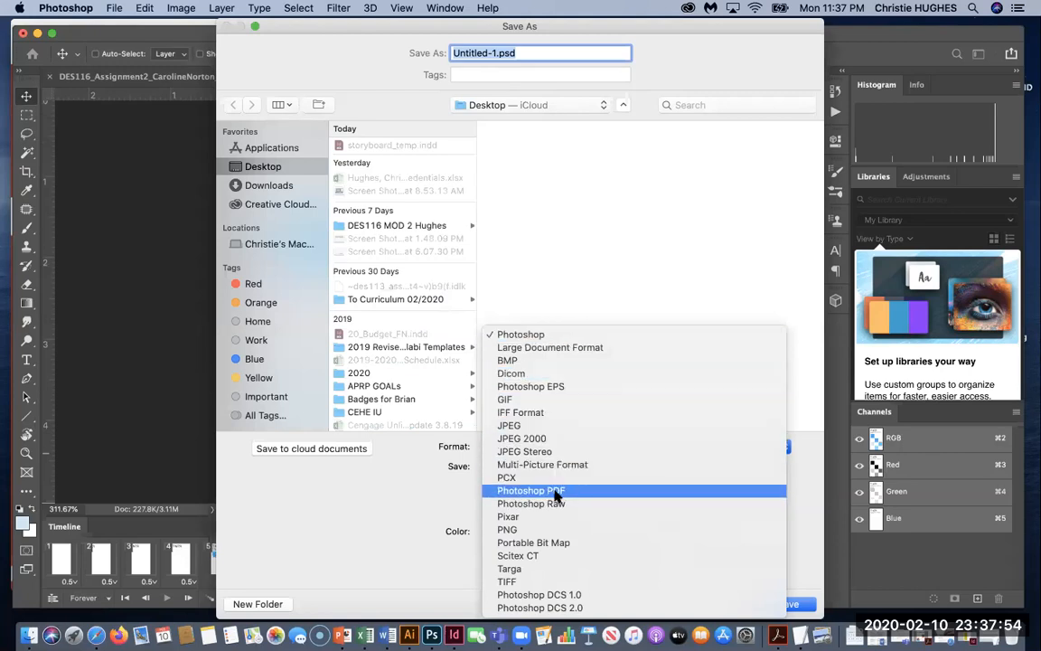
{"action": "left_click", "coordinate": [390, 520]}
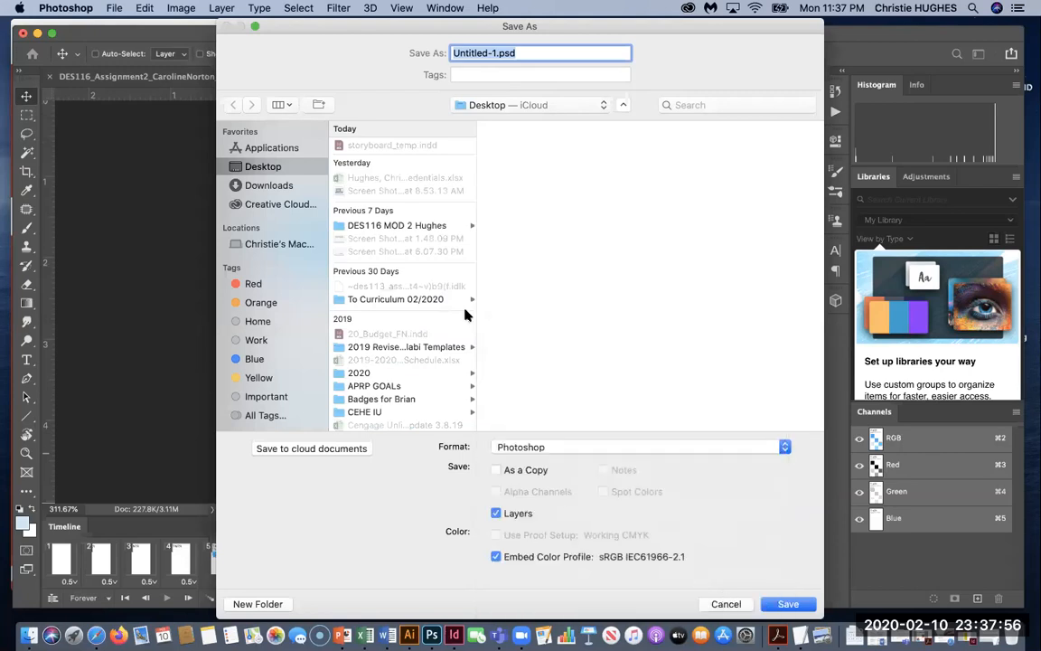
{"action": "key", "text": "Escape"}
{"action": "left_click", "coordinate": [115, 9]}
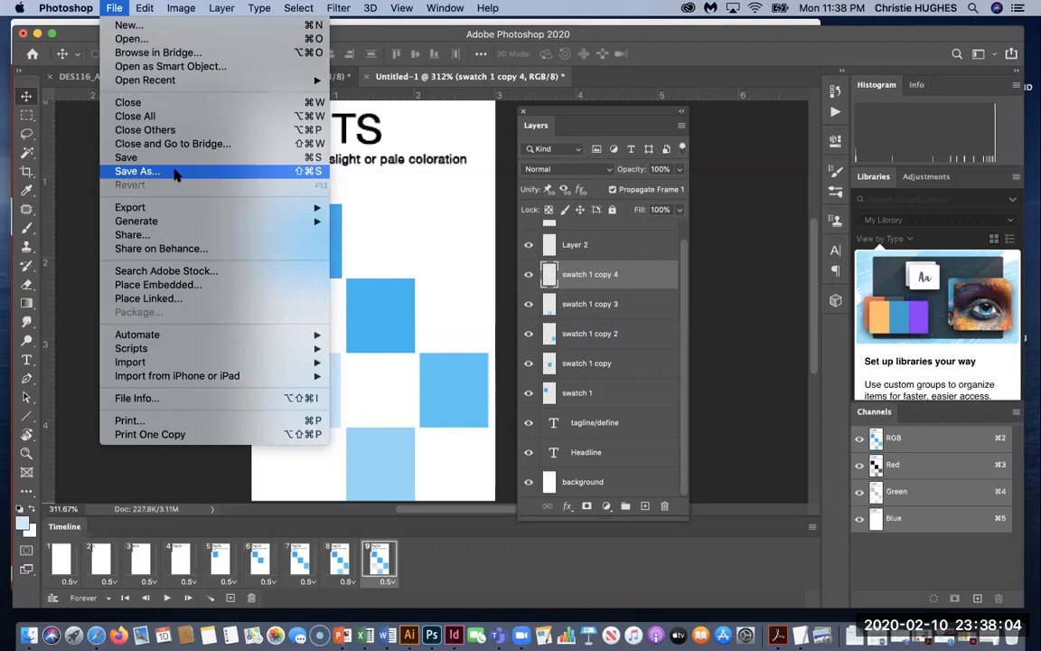
Save the document to the Desktop as a GIF copy named Untitled-1.gif.
{"action": "mouse_move", "coordinate": [181, 223]}
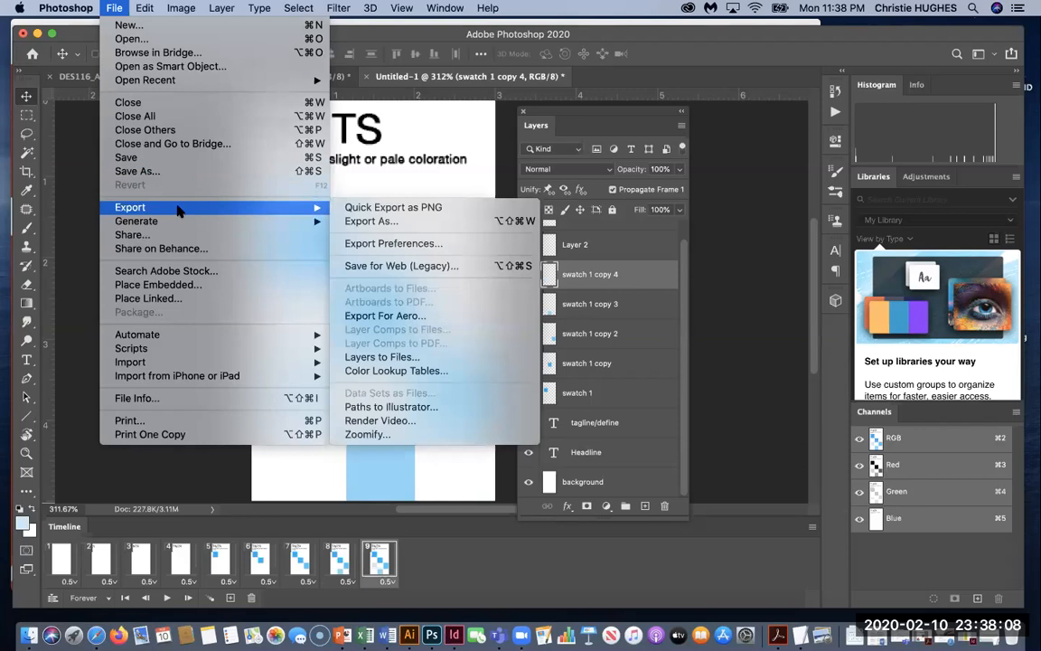
{"action": "left_click", "coordinate": [169, 171]}
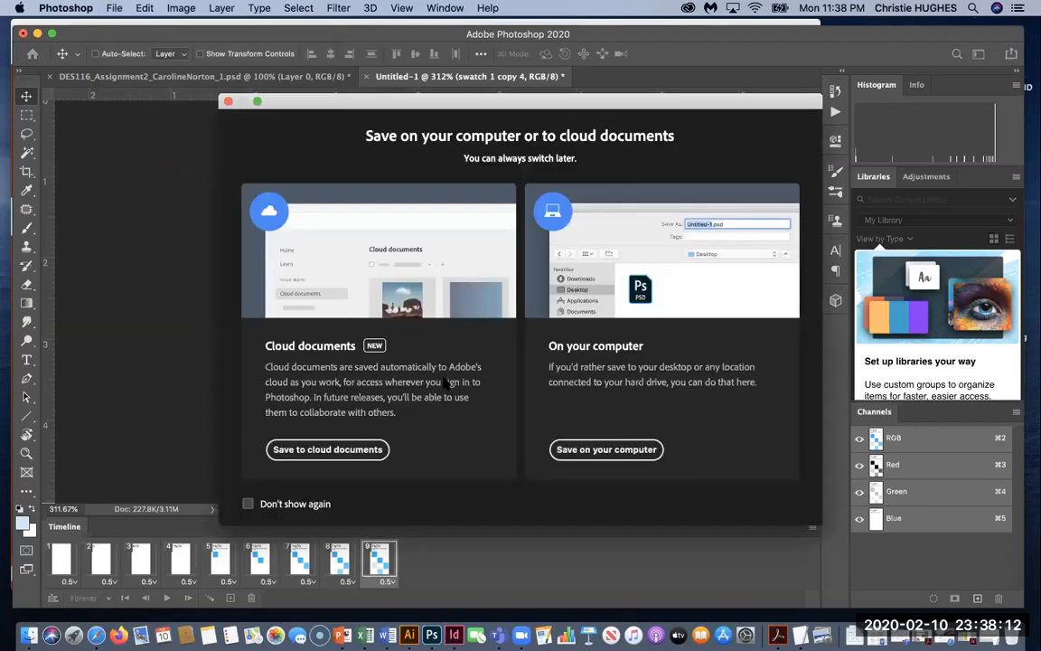
{"action": "left_click", "coordinate": [606, 449]}
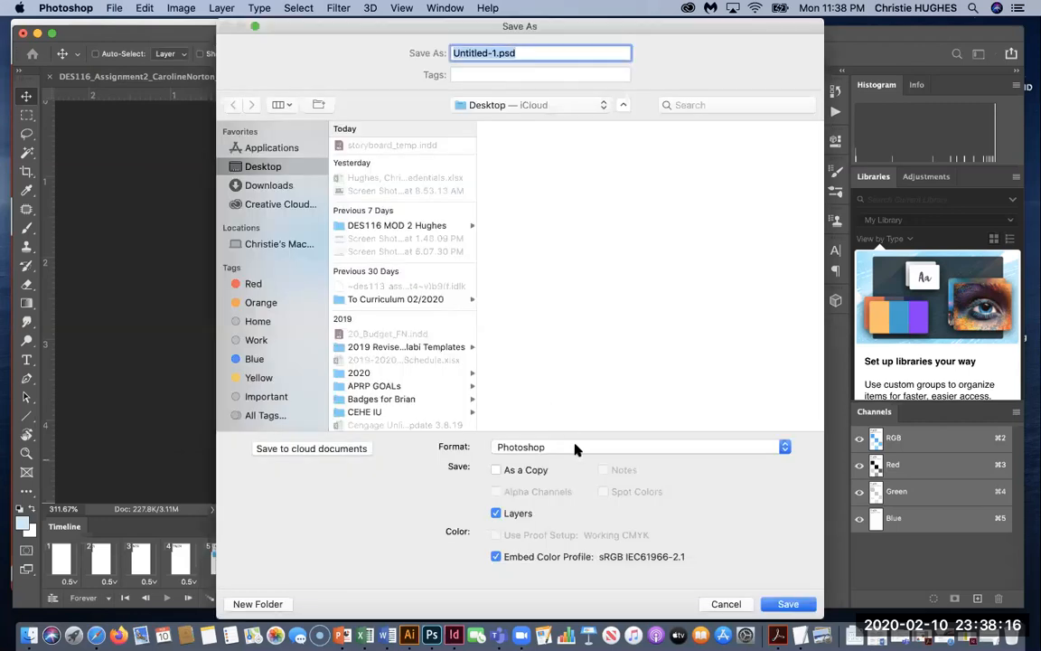
{"action": "left_click", "coordinate": [575, 449]}
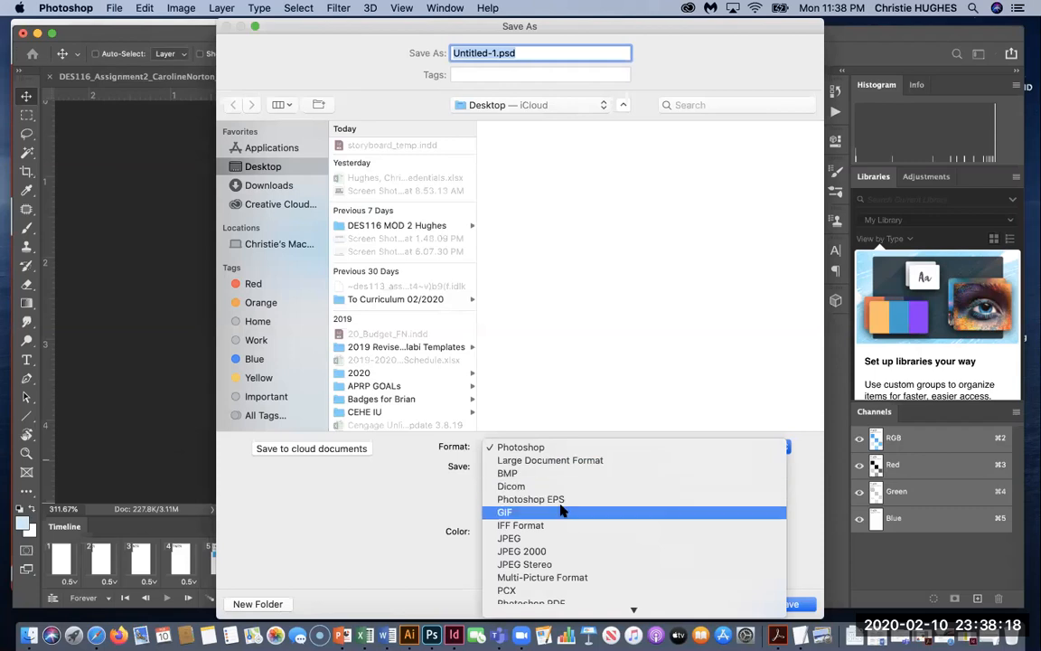
{"action": "left_click", "coordinate": [542, 511]}
{"action": "left_click", "coordinate": [788, 606]}
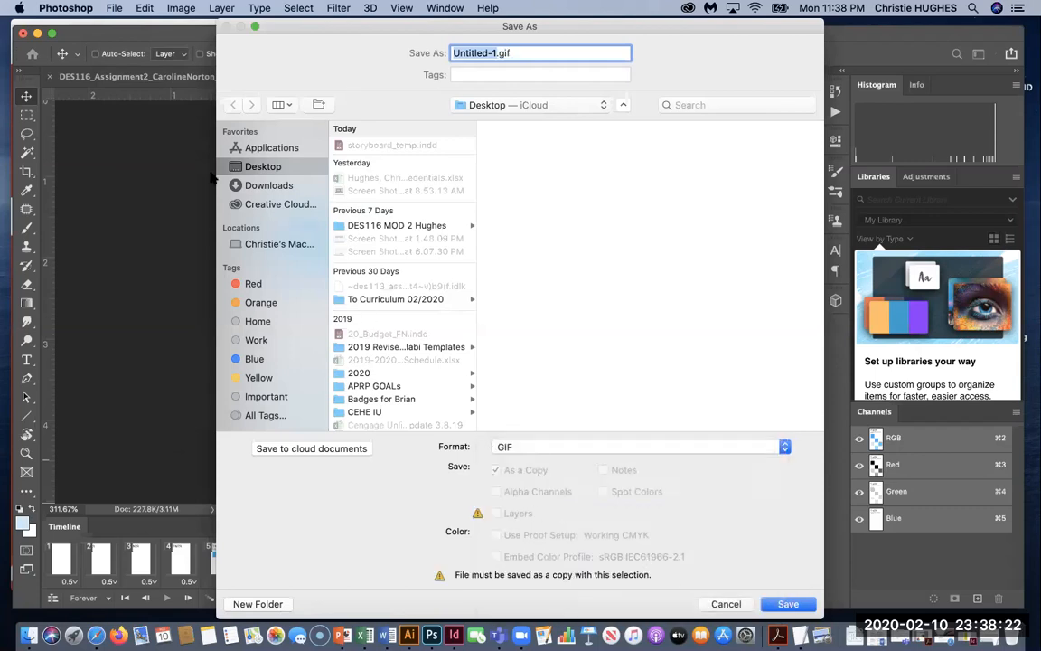
{"action": "left_click", "coordinate": [786, 603]}
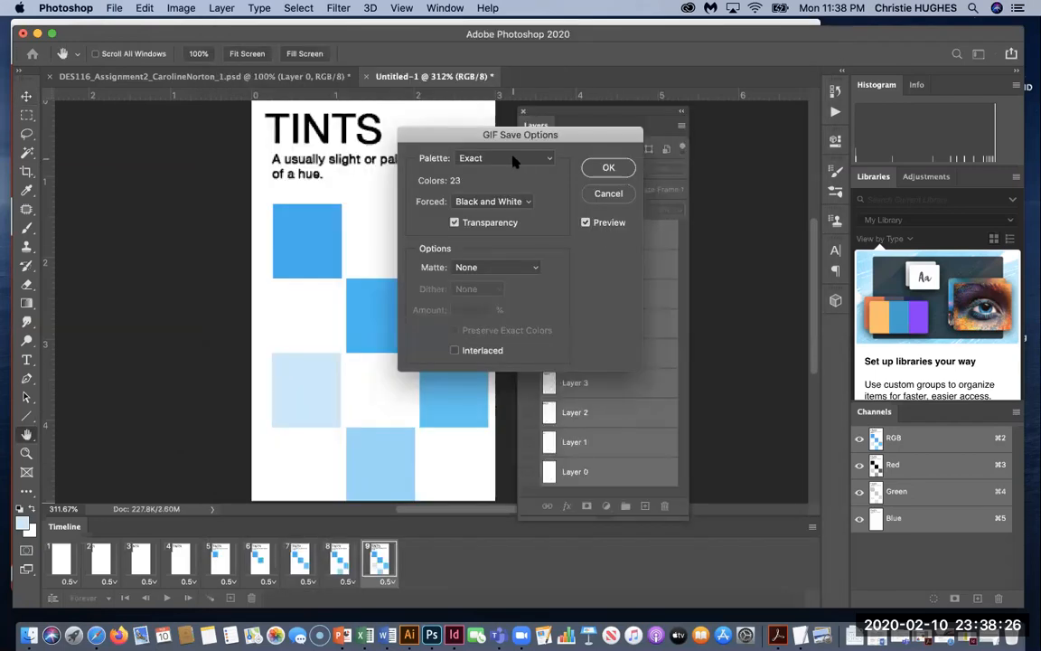
Set the GIF Forced palette to Web, keep Transparency, and confirm the GIF options.
{"action": "left_click", "coordinate": [496, 207]}
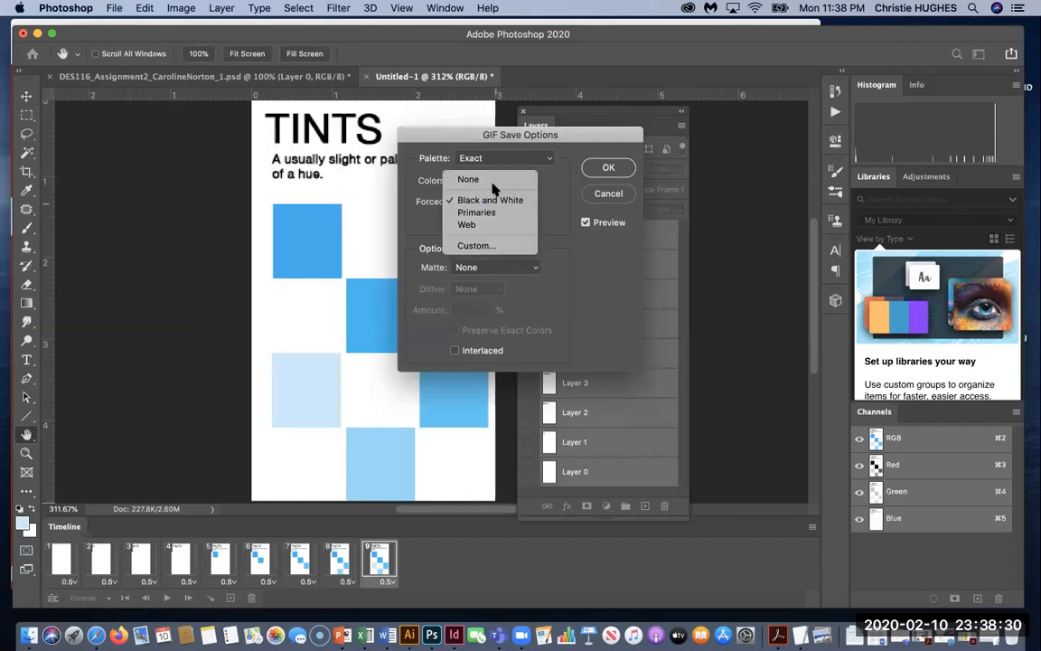
{"action": "left_click", "coordinate": [496, 198]}
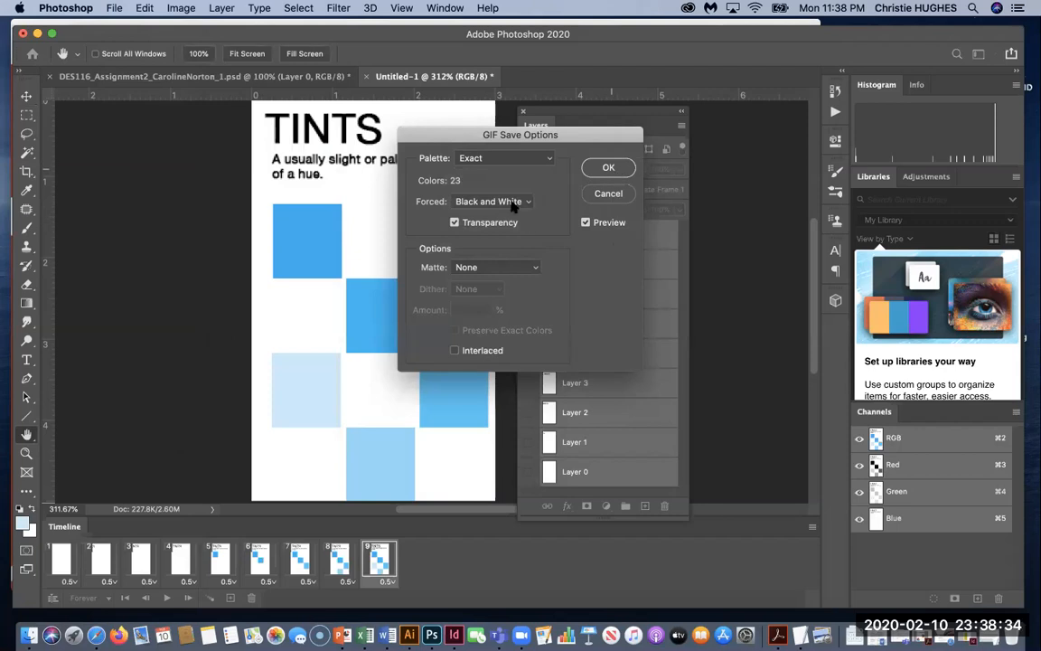
{"action": "left_click", "coordinate": [513, 204]}
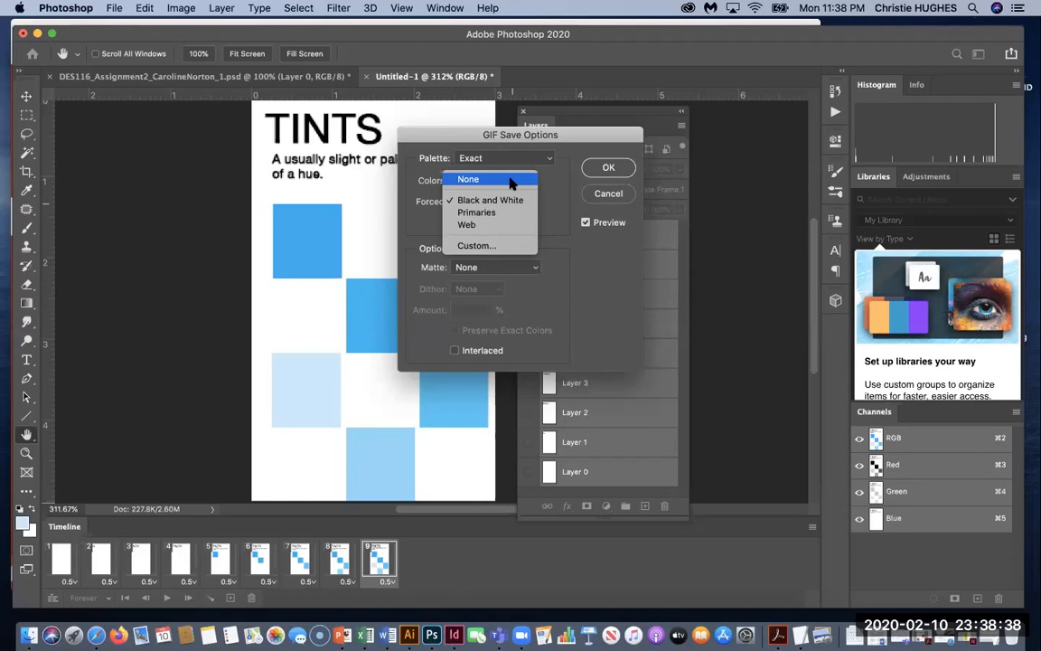
{"action": "left_click", "coordinate": [504, 225]}
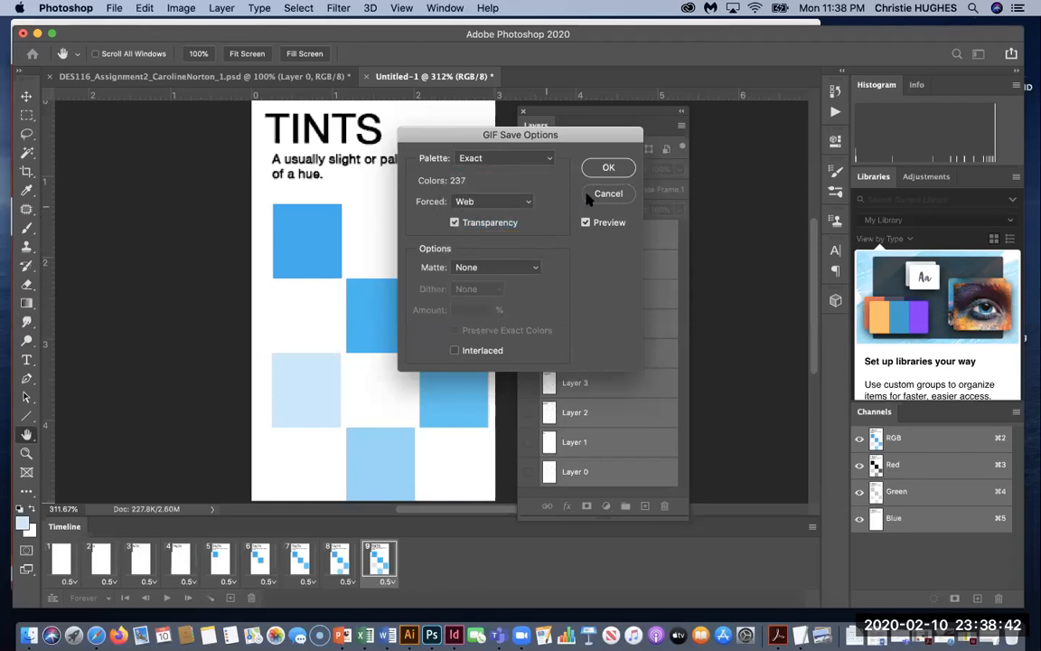
{"action": "left_click", "coordinate": [608, 167]}
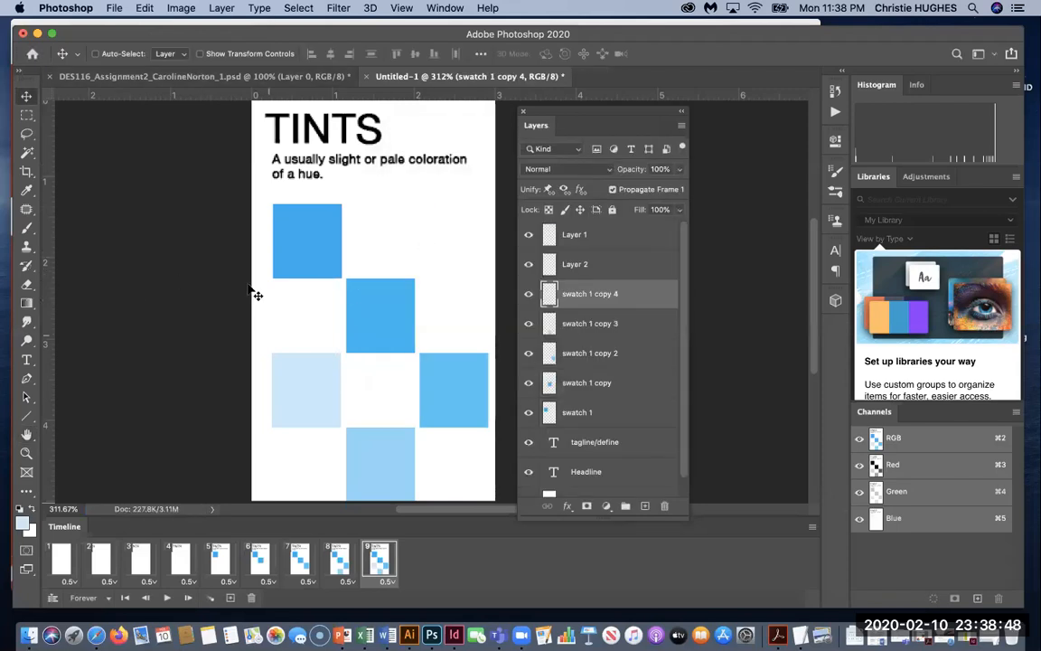
Start a Save As to this computer, naming the file DES116ColorTheory_Wk1Assignment plus the student's name.
{"action": "left_click", "coordinate": [114, 9]}
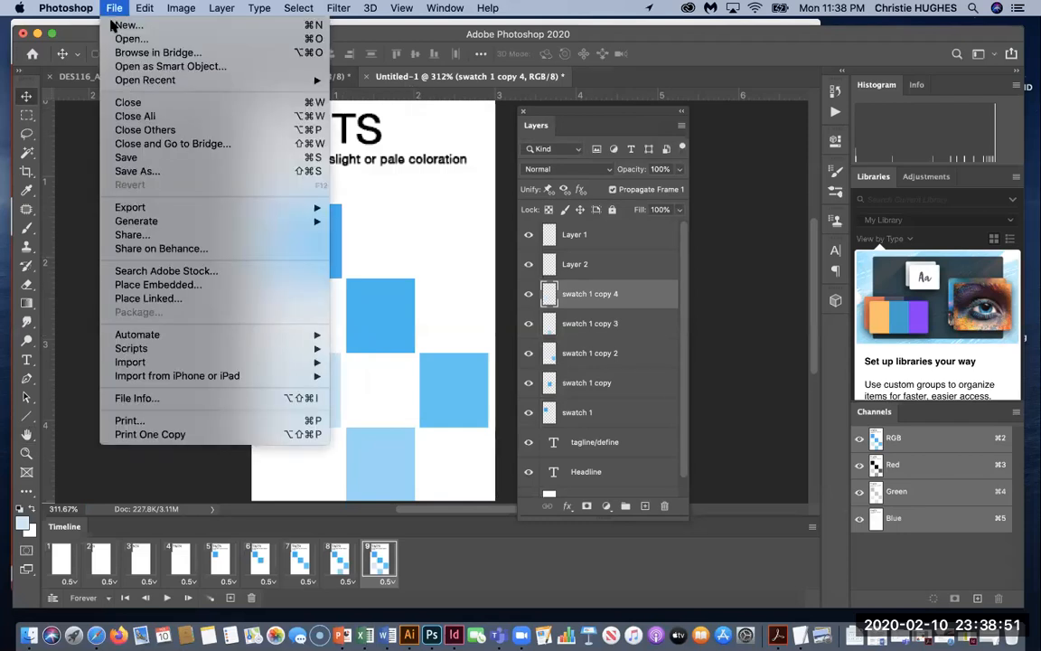
{"action": "left_click", "coordinate": [143, 170]}
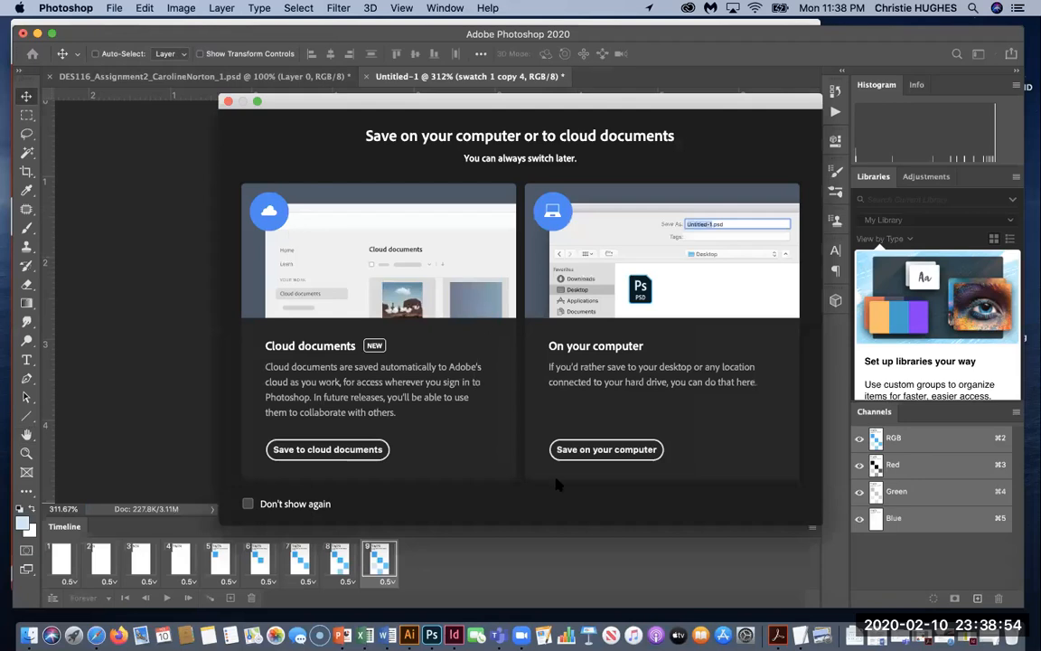
{"action": "left_click", "coordinate": [565, 449]}
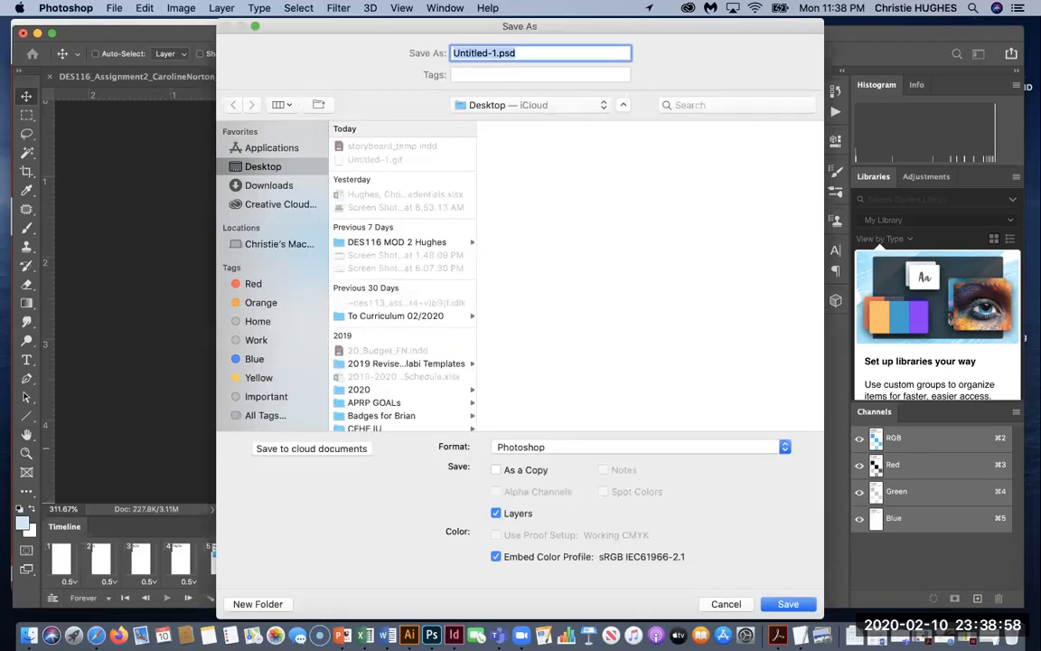
{"action": "type", "text": "DES116"}
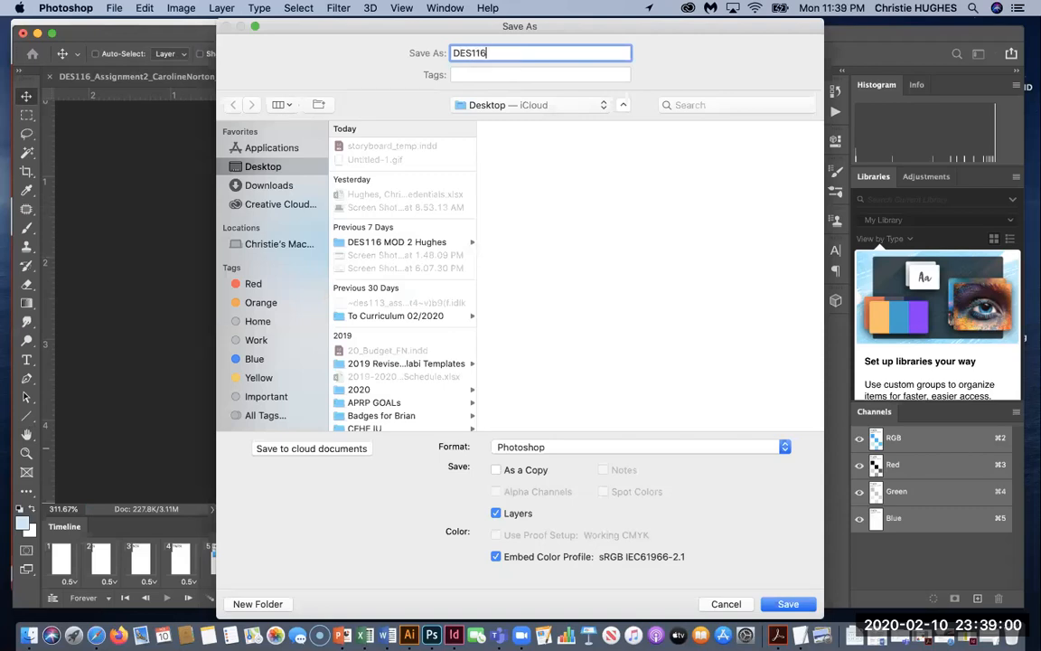
{"action": "type", "text": "ColorTheory_Wk1Assignment"}
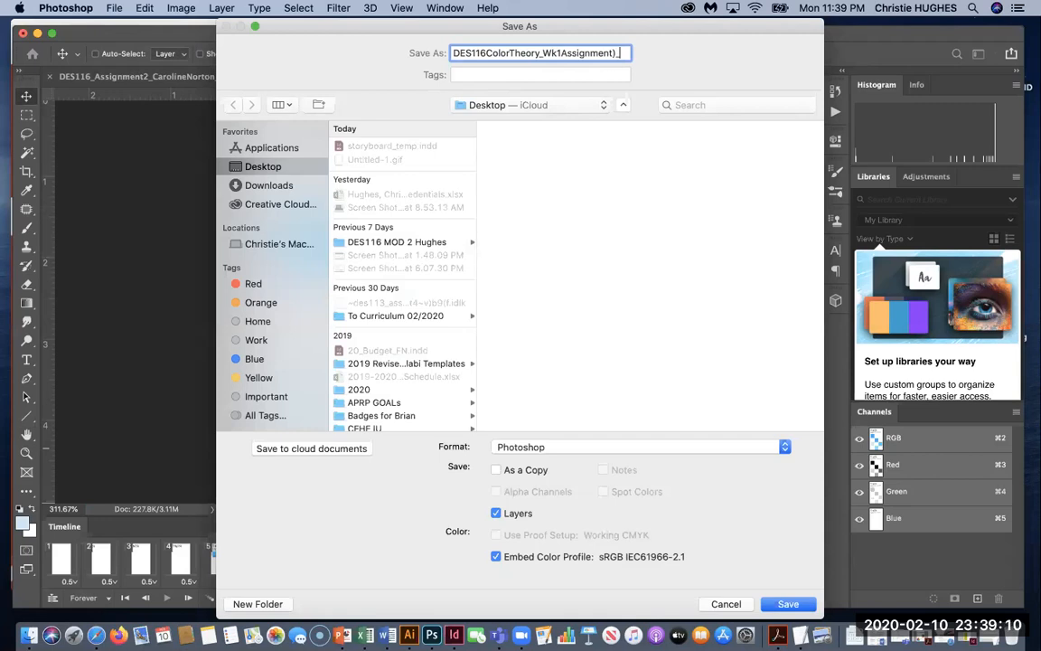
{"action": "type", "text": "_"}
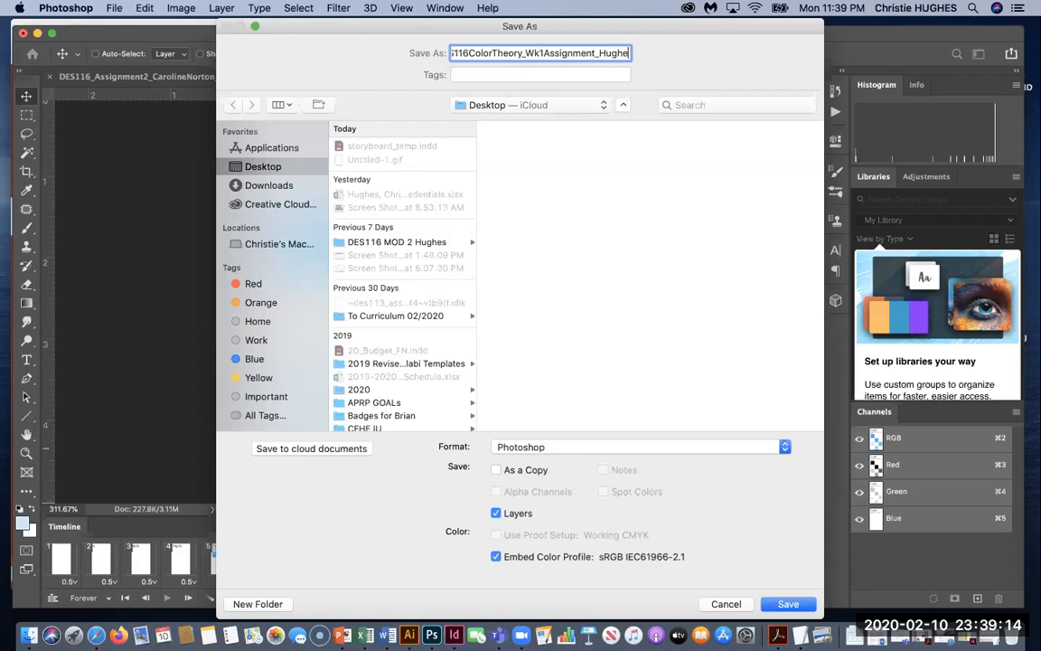
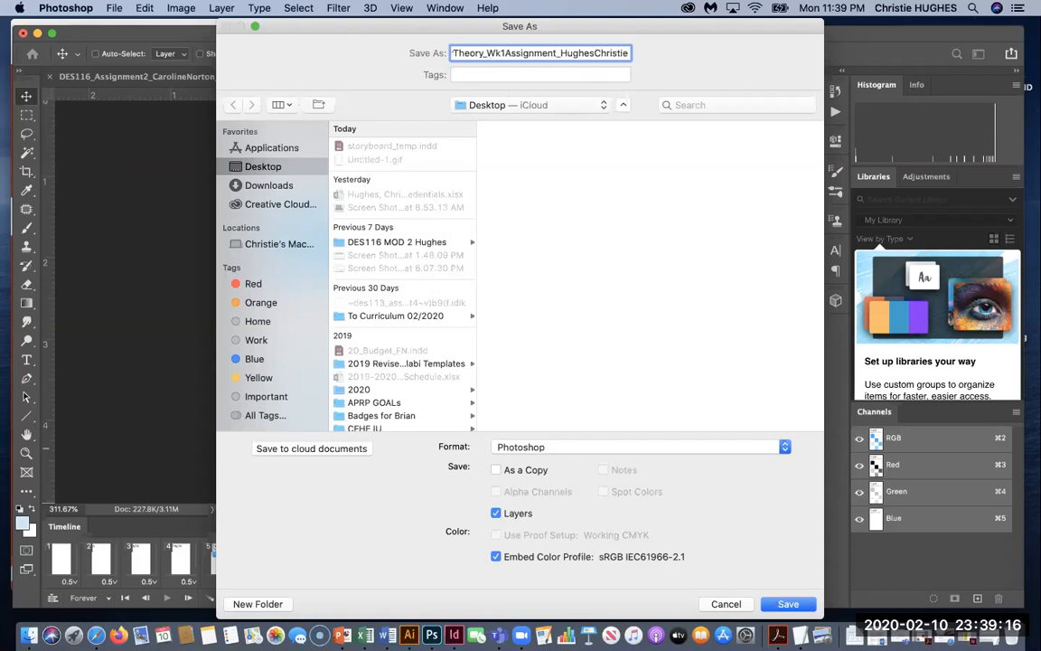
{"action": "type", "text": "/"}
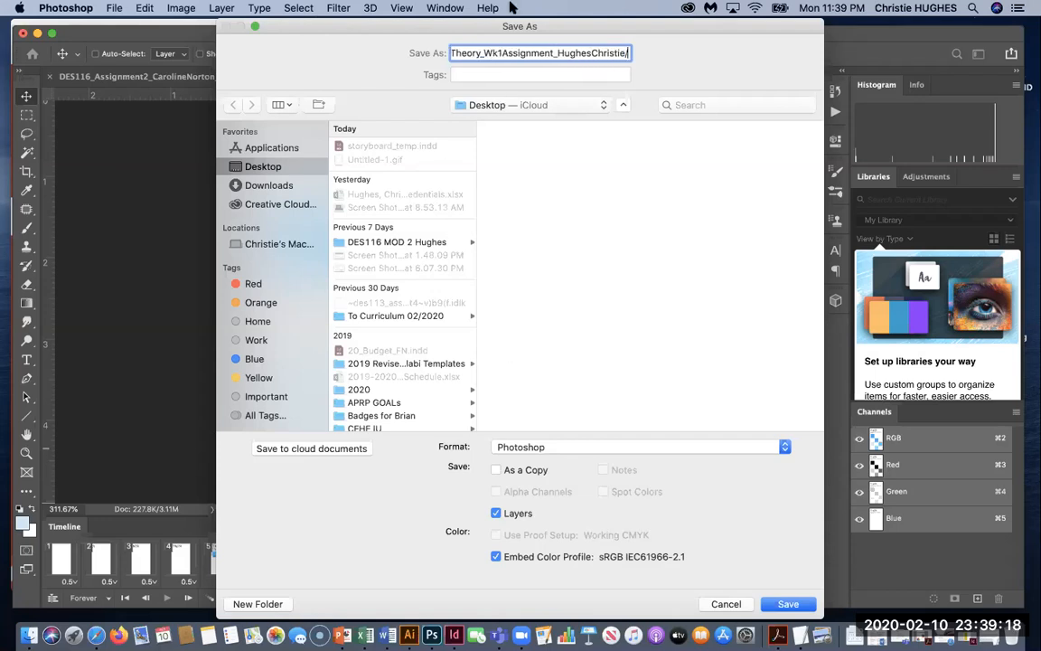
Save it in GIF format with the .gif extension and accept the GIF options.
{"action": "left_click", "coordinate": [564, 446]}
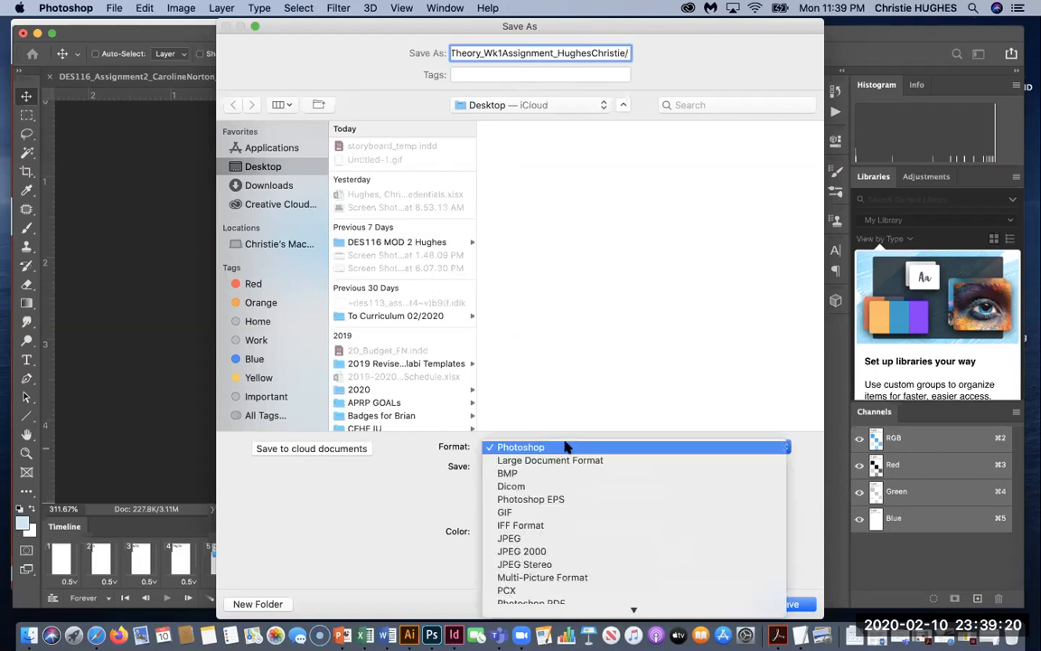
{"action": "left_click", "coordinate": [579, 512]}
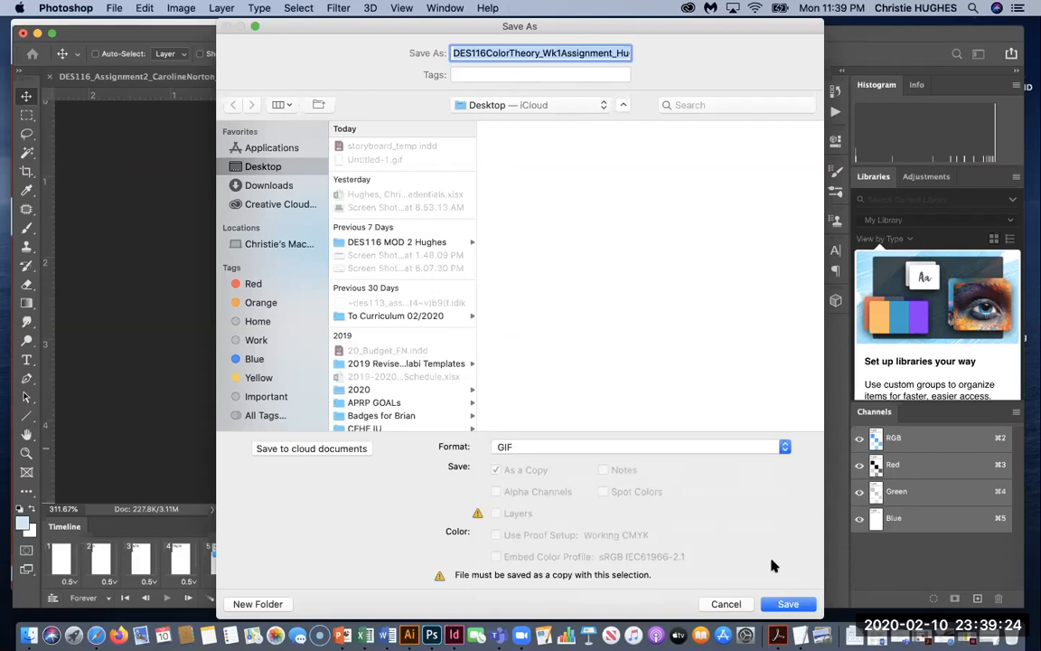
{"action": "left_click", "coordinate": [785, 601]}
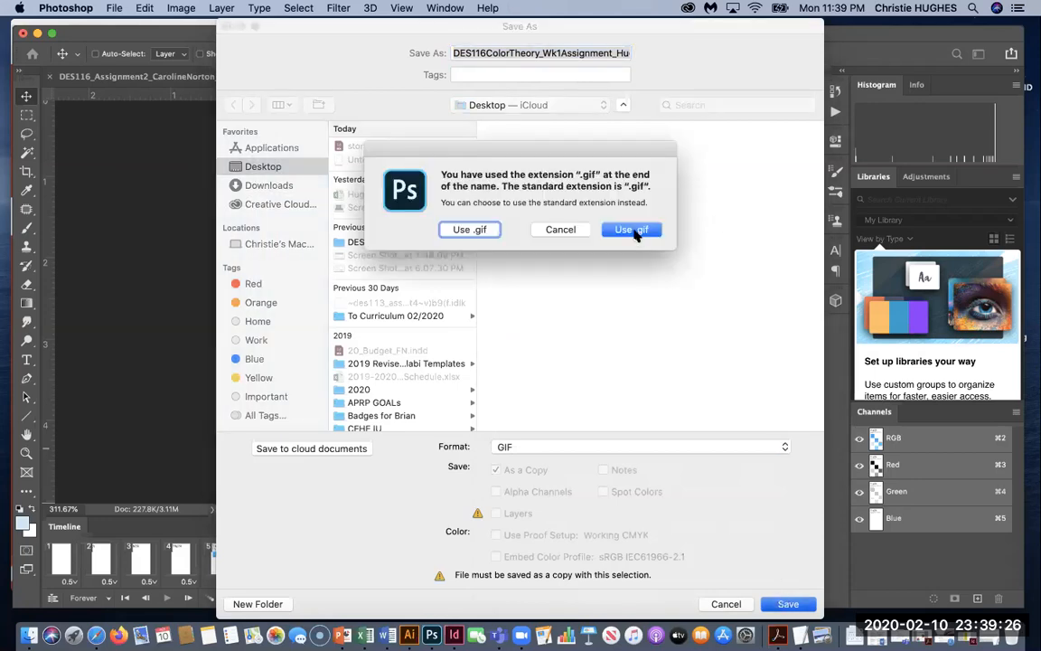
{"action": "left_click", "coordinate": [632, 231]}
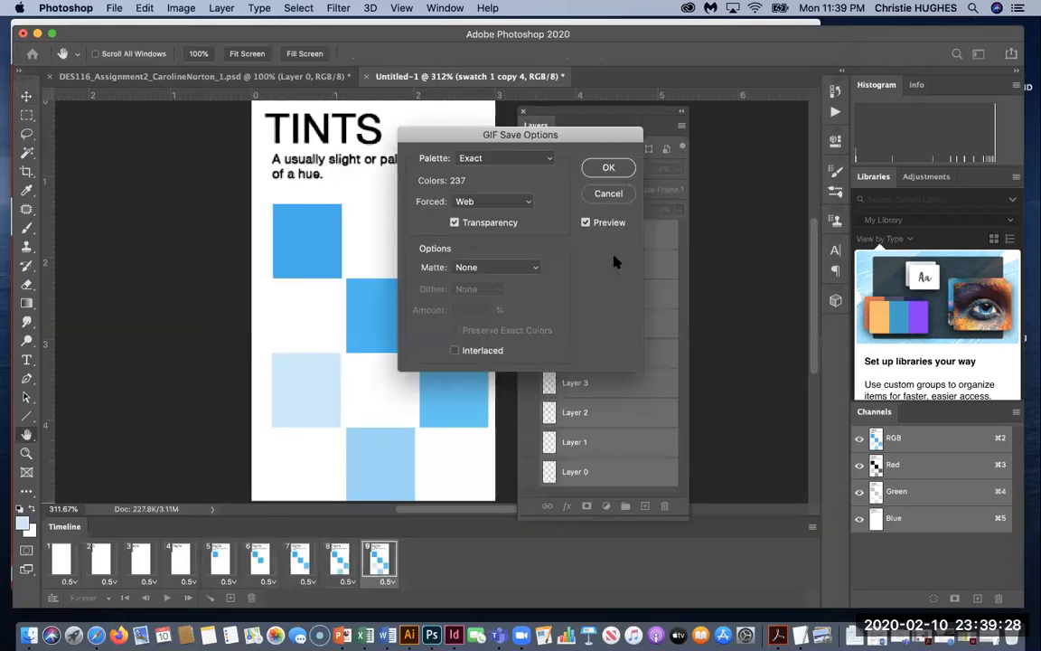
{"action": "left_click", "coordinate": [608, 169]}
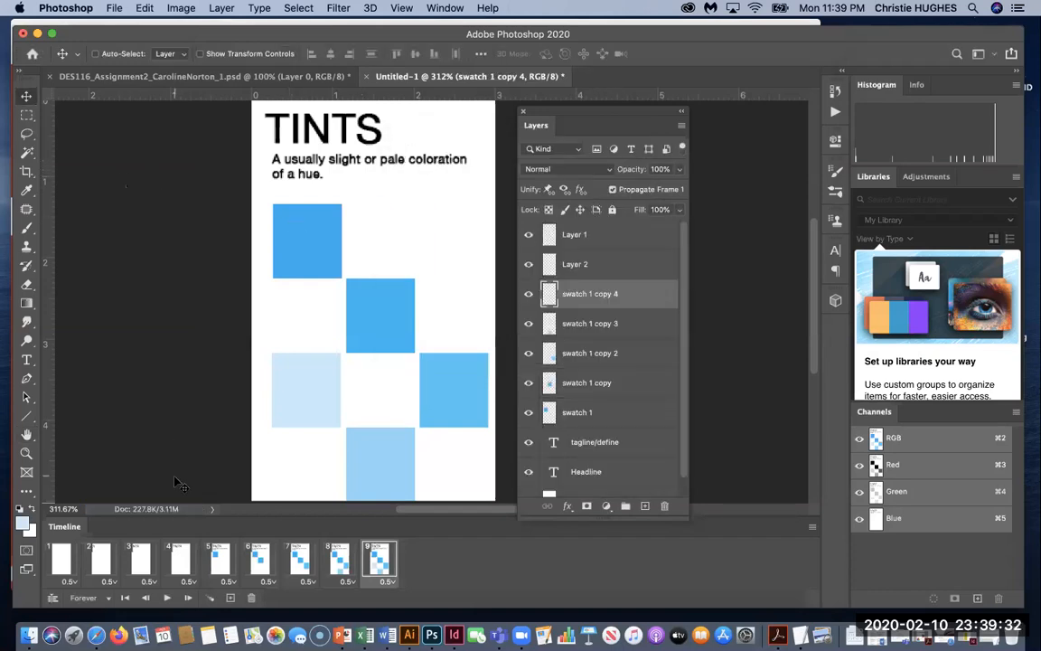
{"action": "left_click", "coordinate": [165, 598]}
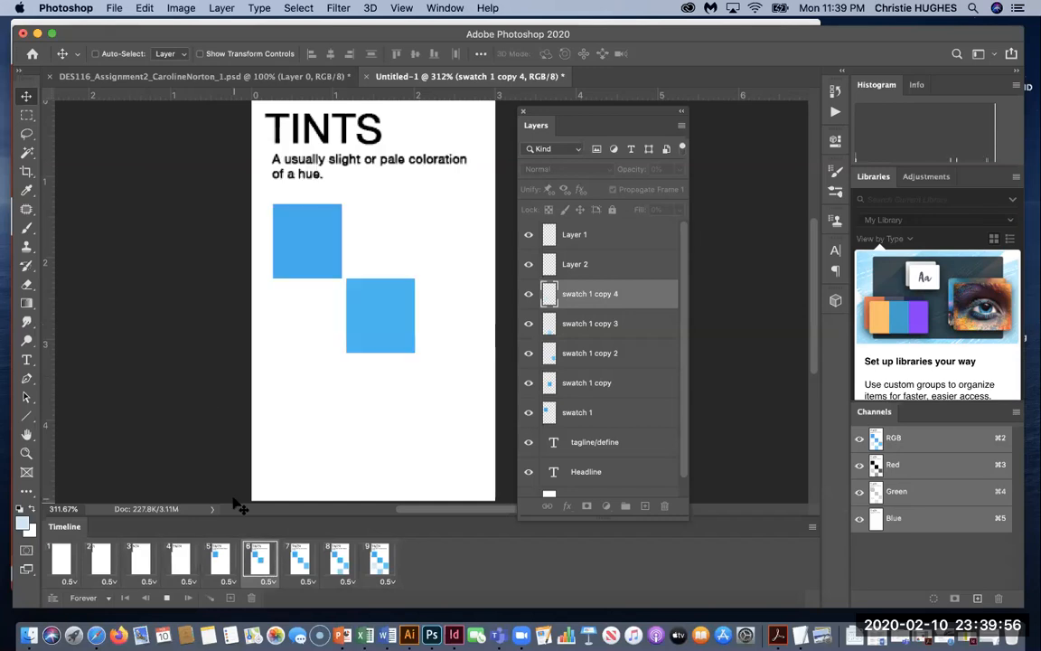
{"action": "left_click", "coordinate": [167, 599]}
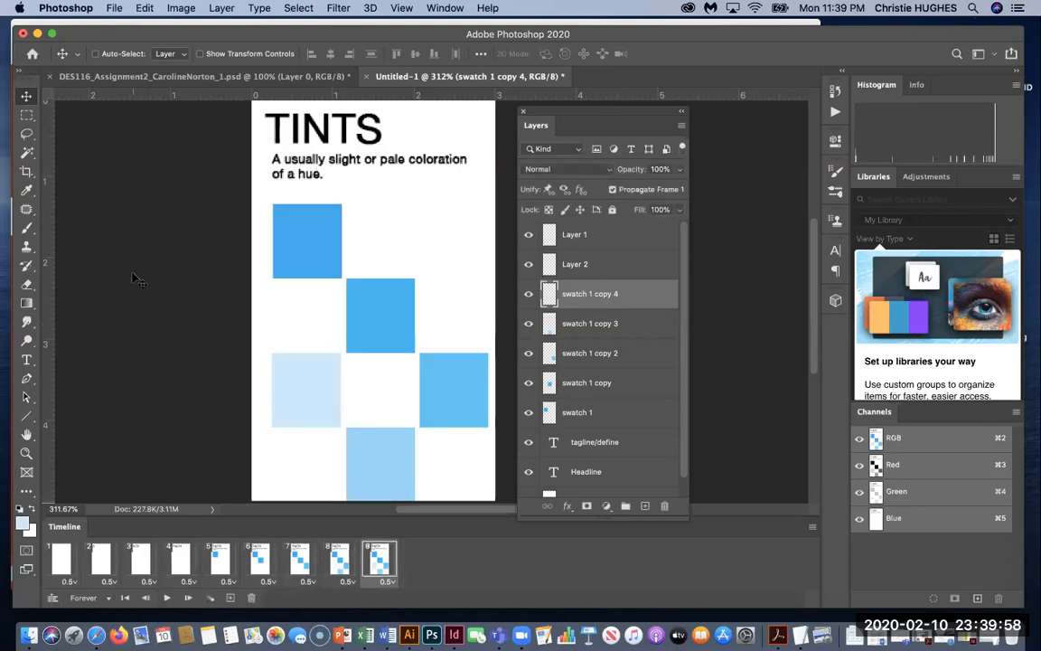
{"action": "left_click_drag", "start_coordinate": [144, 41], "coordinate": [149, 49]}
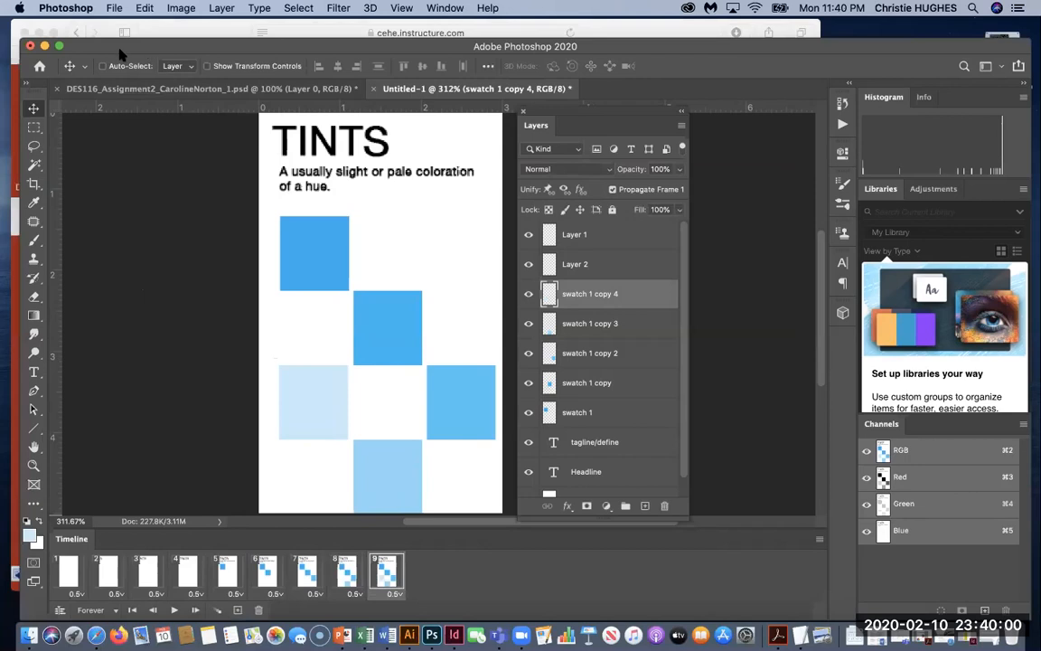